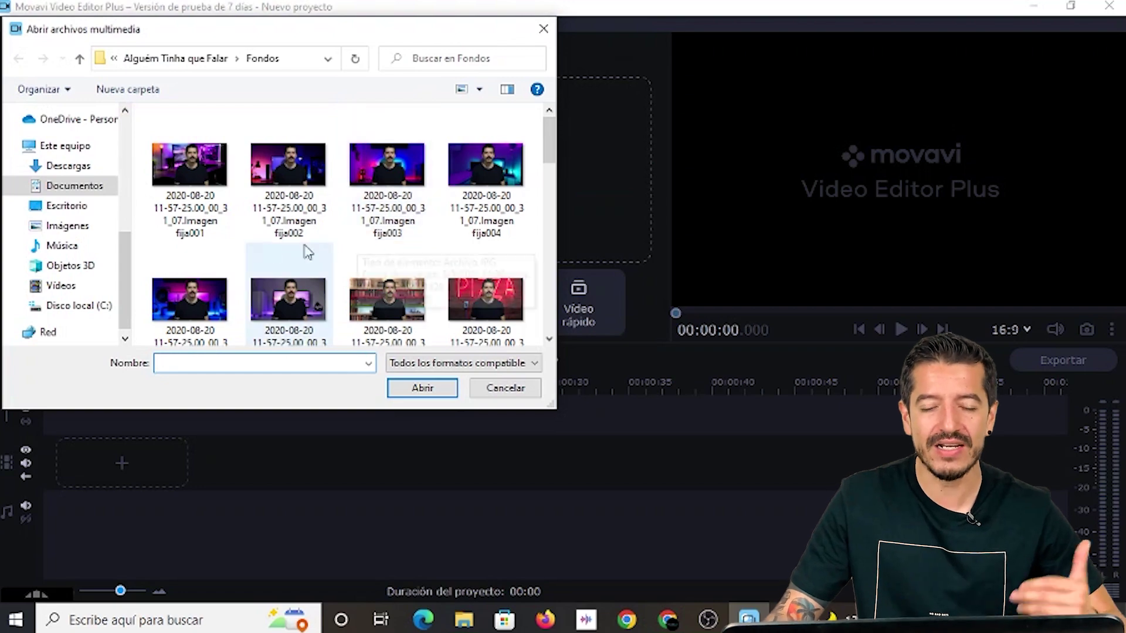
Step: Import IMG_1384.MOV into the media bin and place it at the start of the video track
click(80, 58)
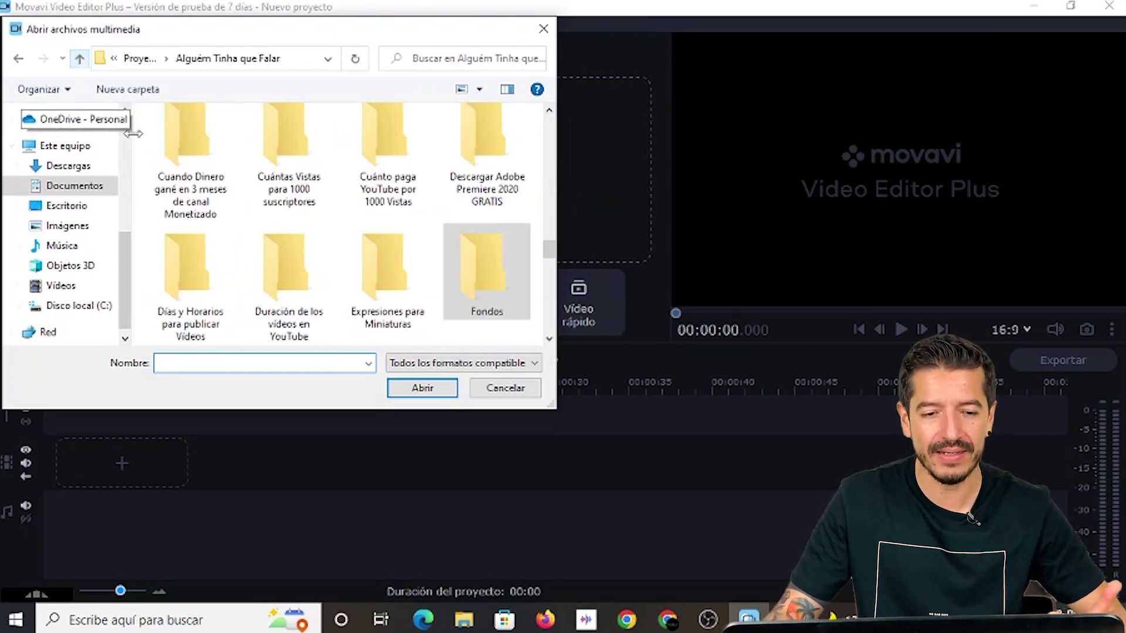
drag(550, 253, 549, 191)
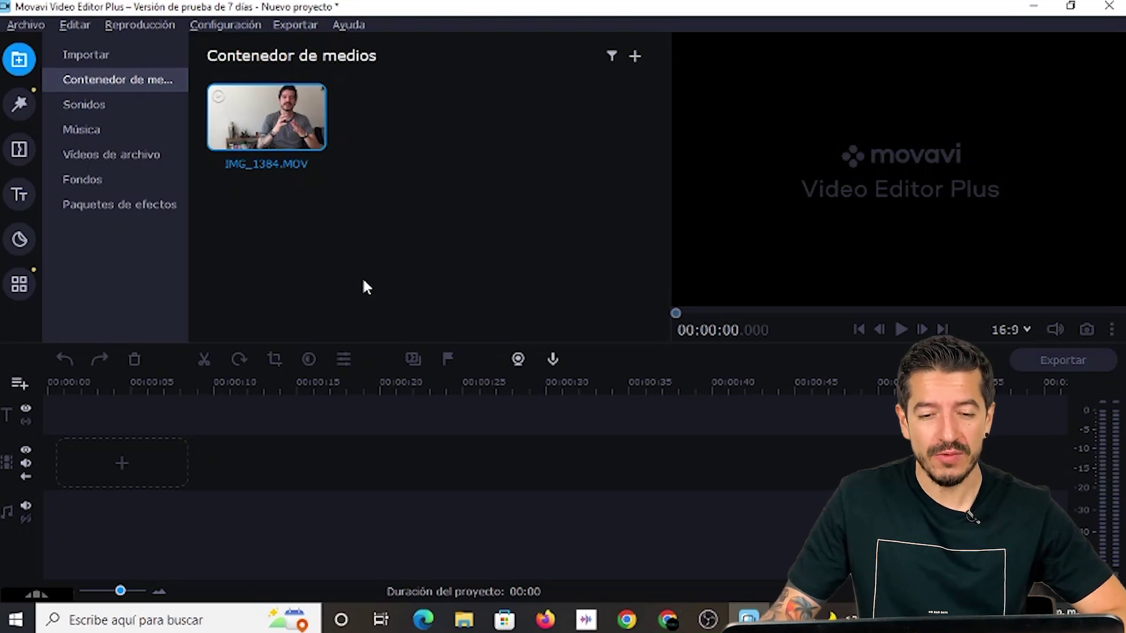
mouse_move(256, 126)
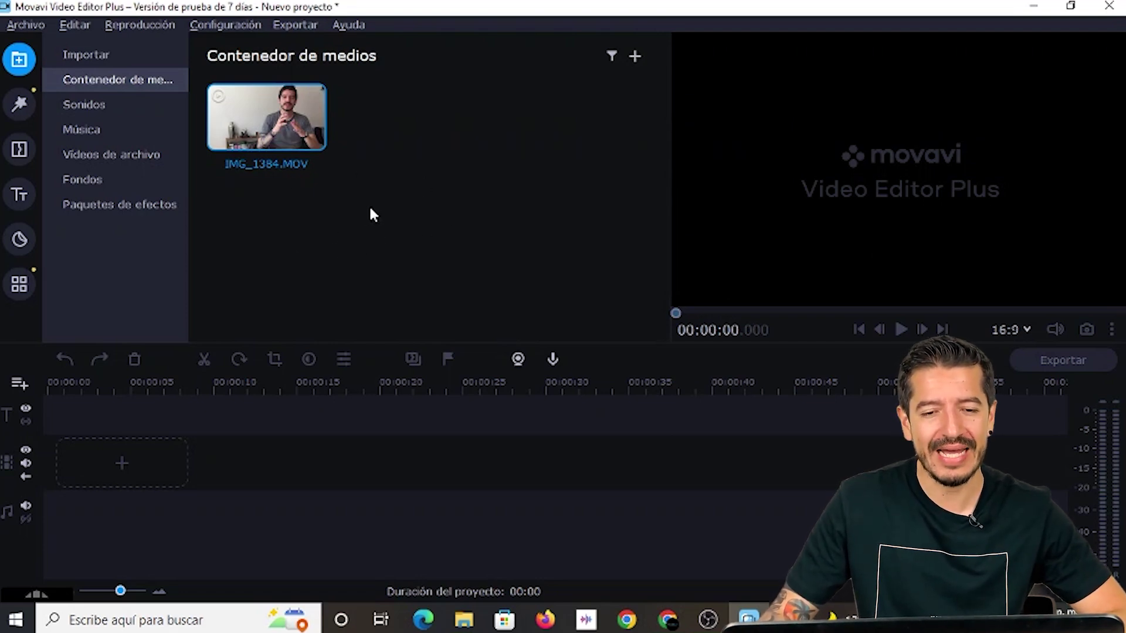
drag(262, 124, 103, 445)
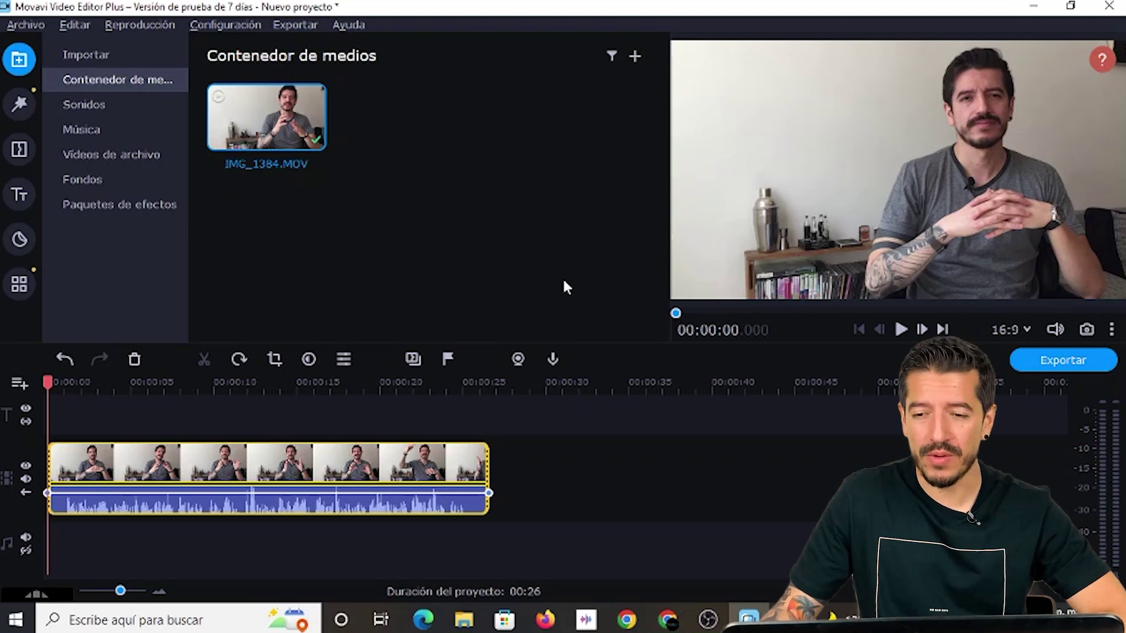
Step: Preview the clip at different points on the timeline, playing a short stretch from about 11 seconds
click(318, 459)
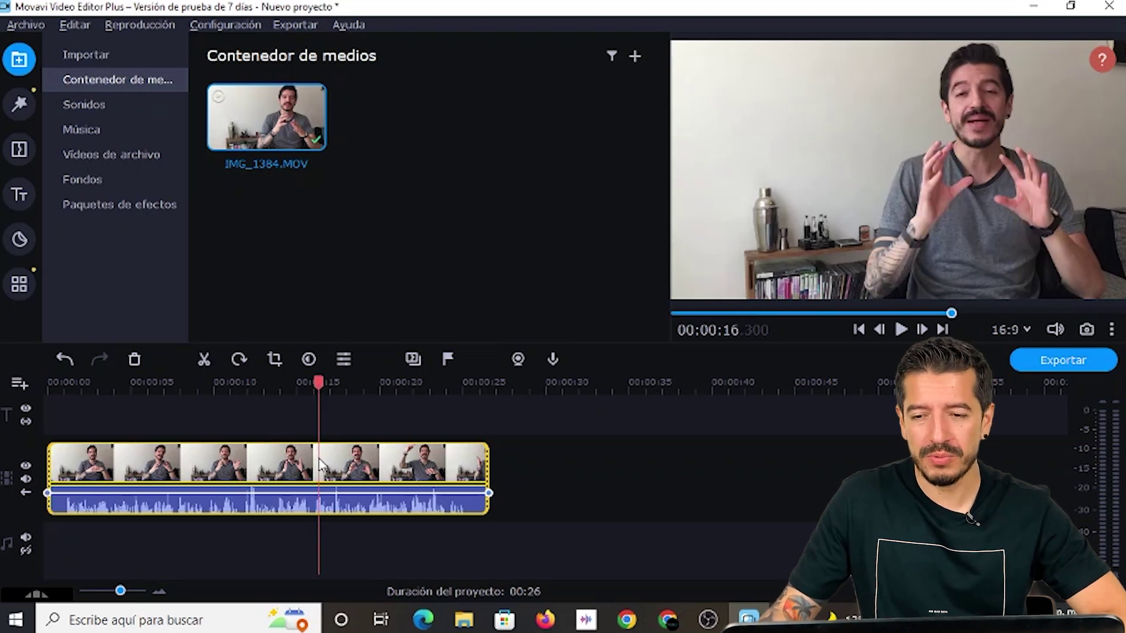
click(234, 460)
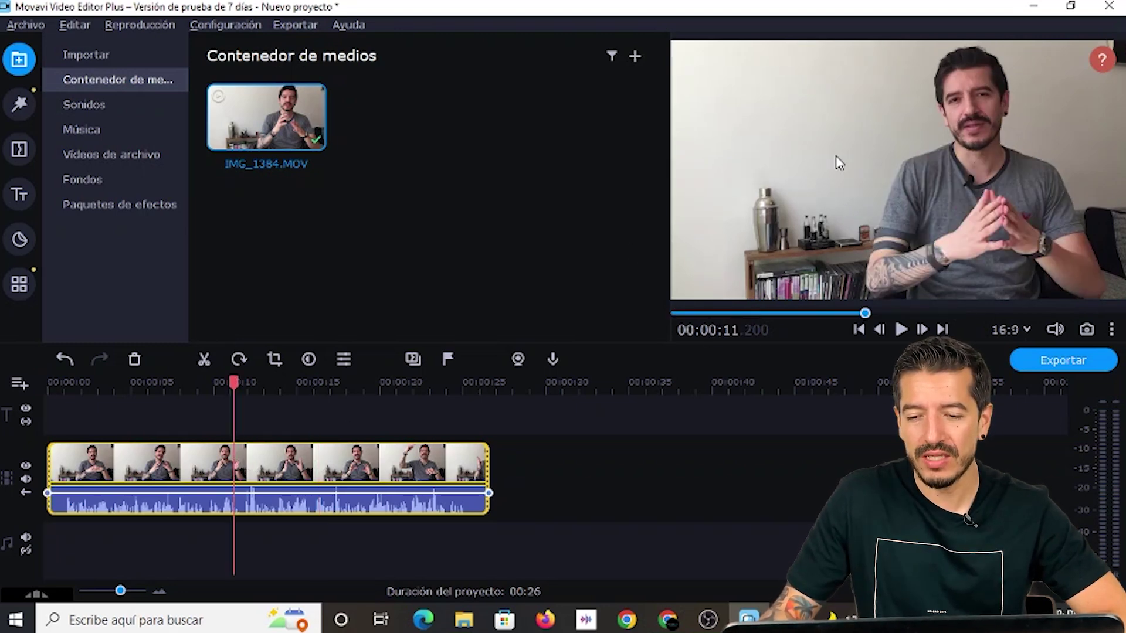
click(900, 330)
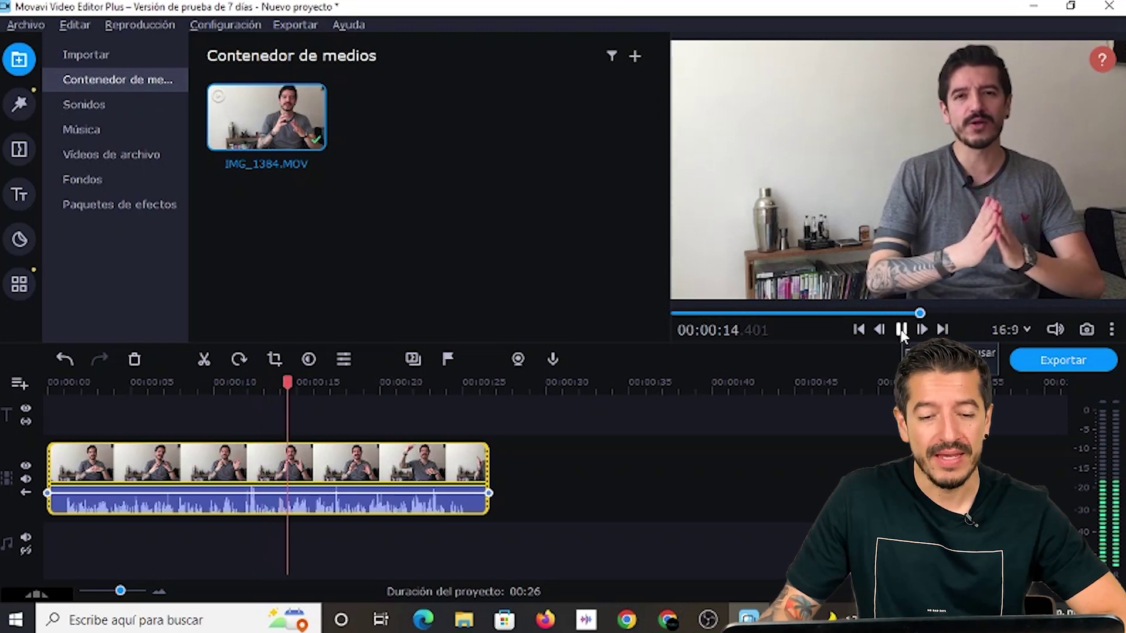
click(901, 330)
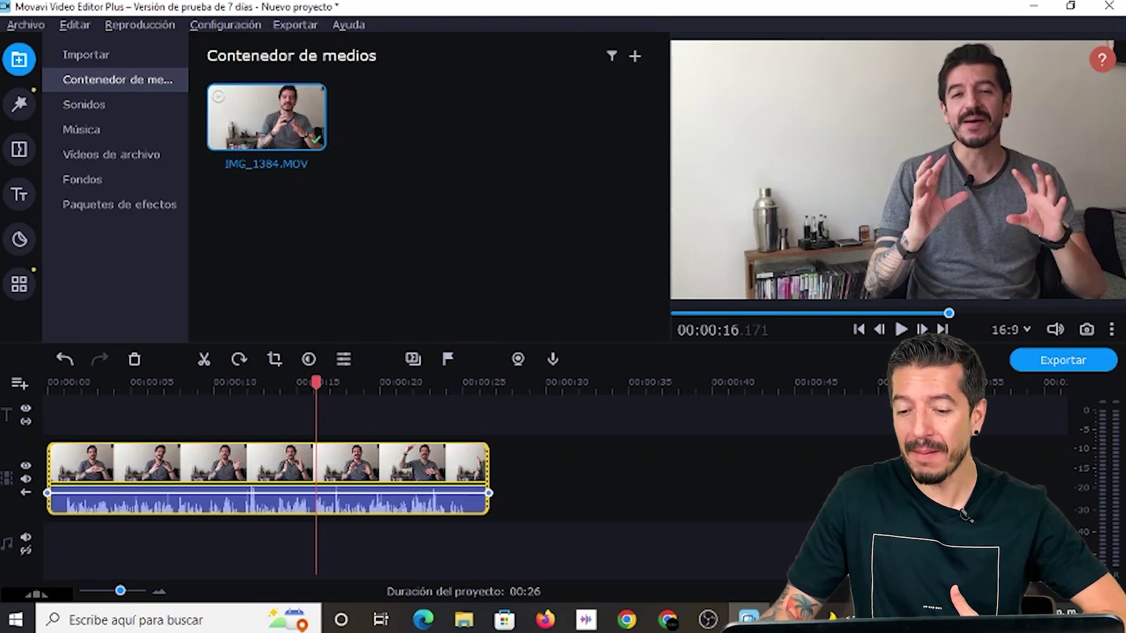
Step: Try the 1:1 Instagram/Facebook aspect ratio on the project and switch back to 16:9 YouTube
click(1025, 327)
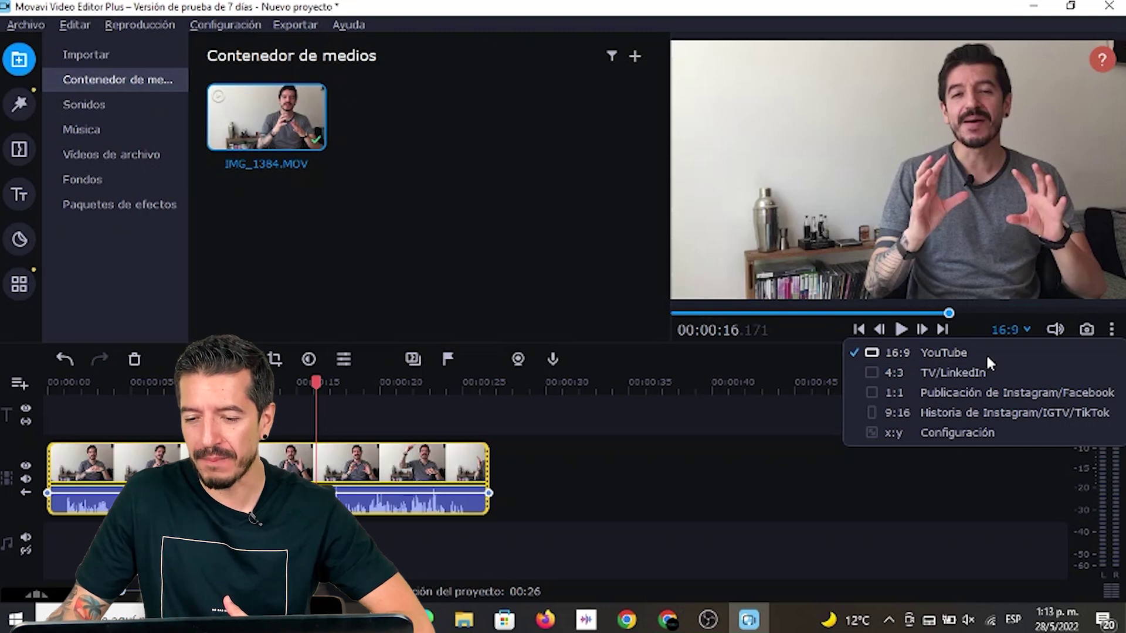
click(950, 392)
click(1027, 329)
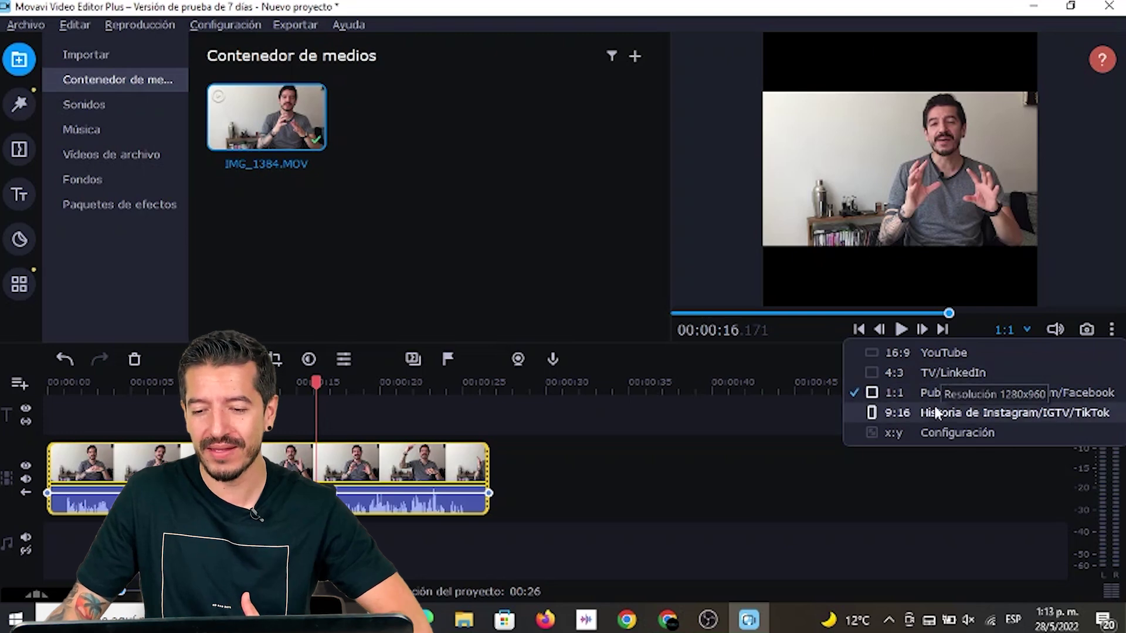
click(942, 351)
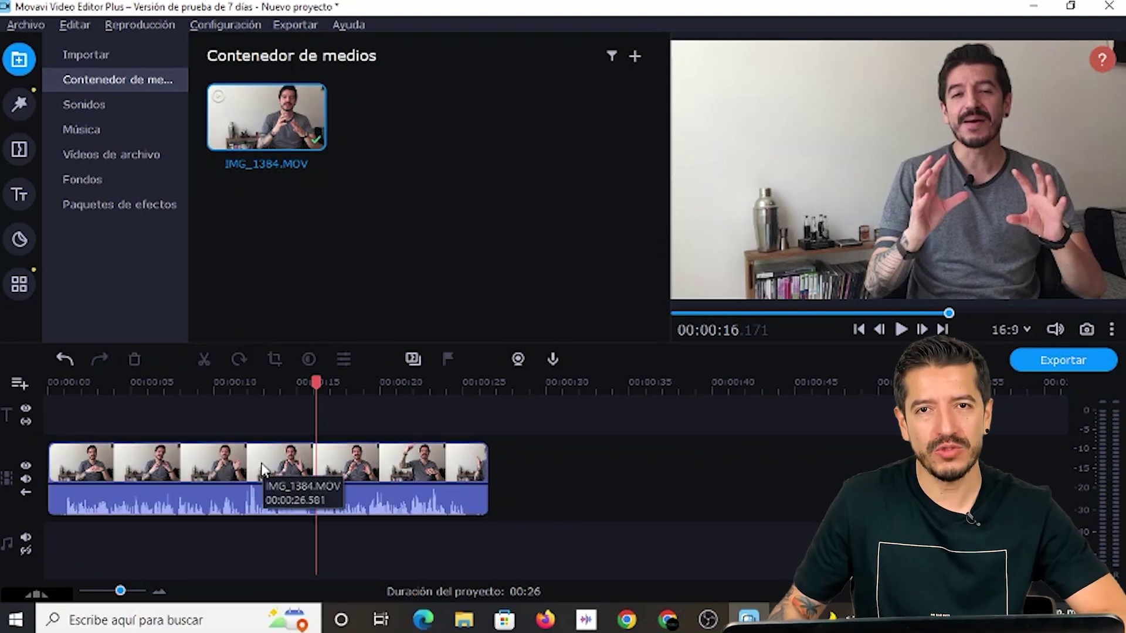
Step: Split the clip at 00:00:01.160, where the speech begins, and delete the silent opening segment
click(513, 499)
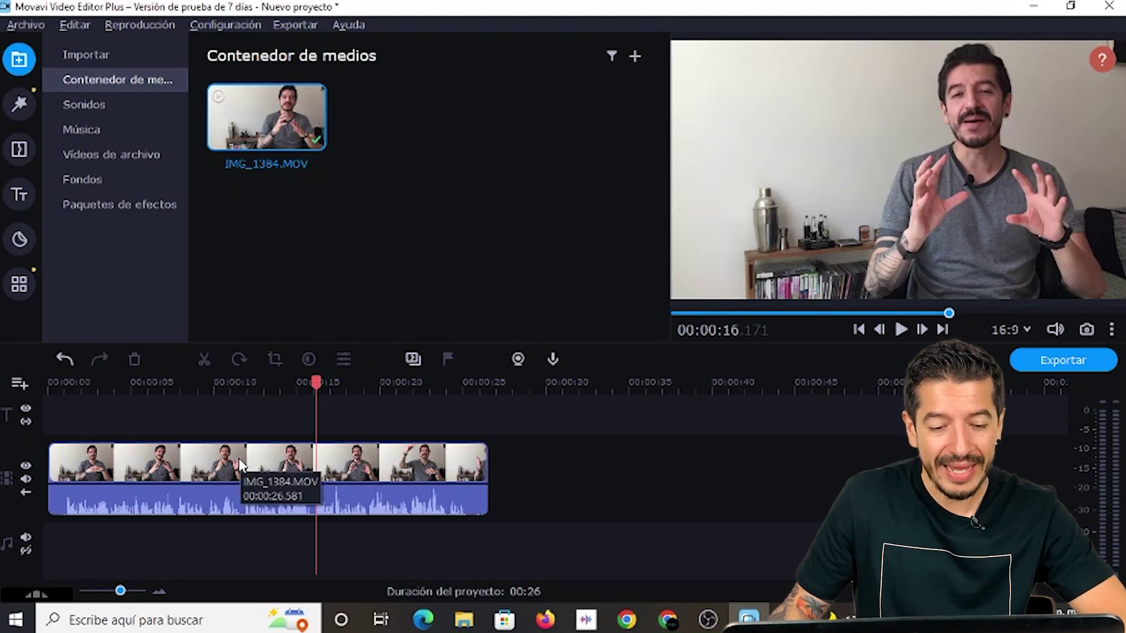
click(228, 496)
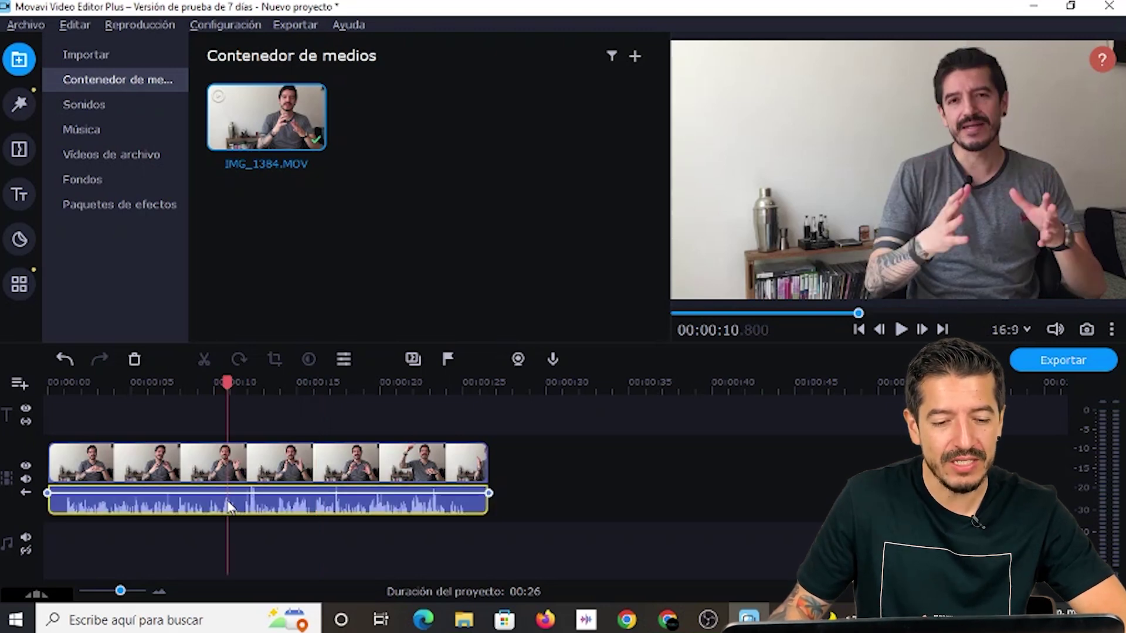
click(272, 462)
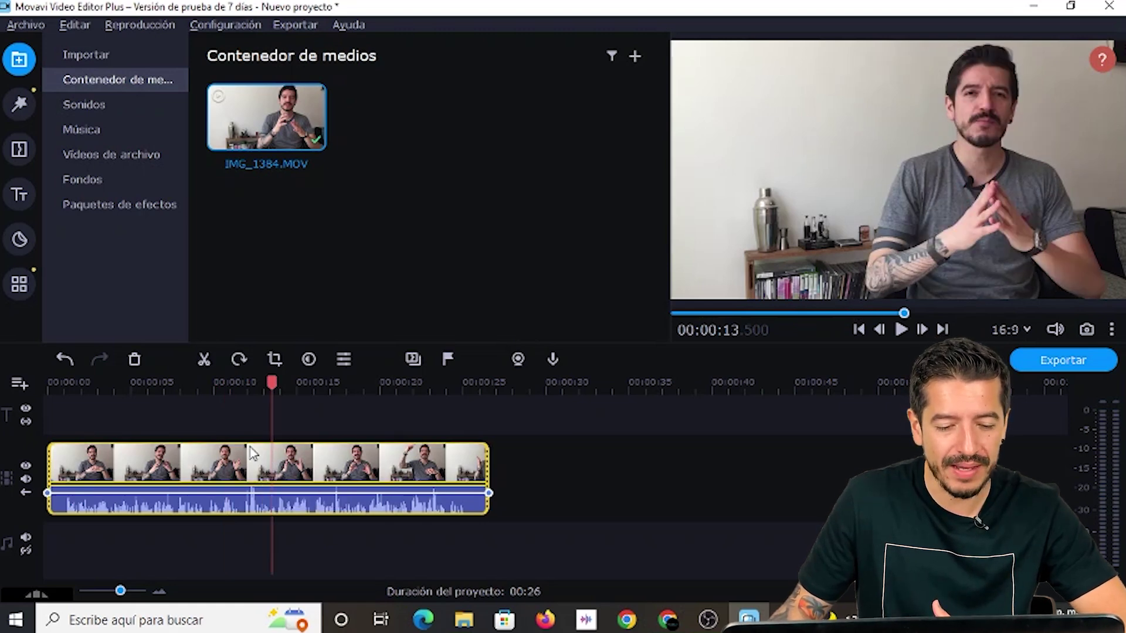
click(243, 387)
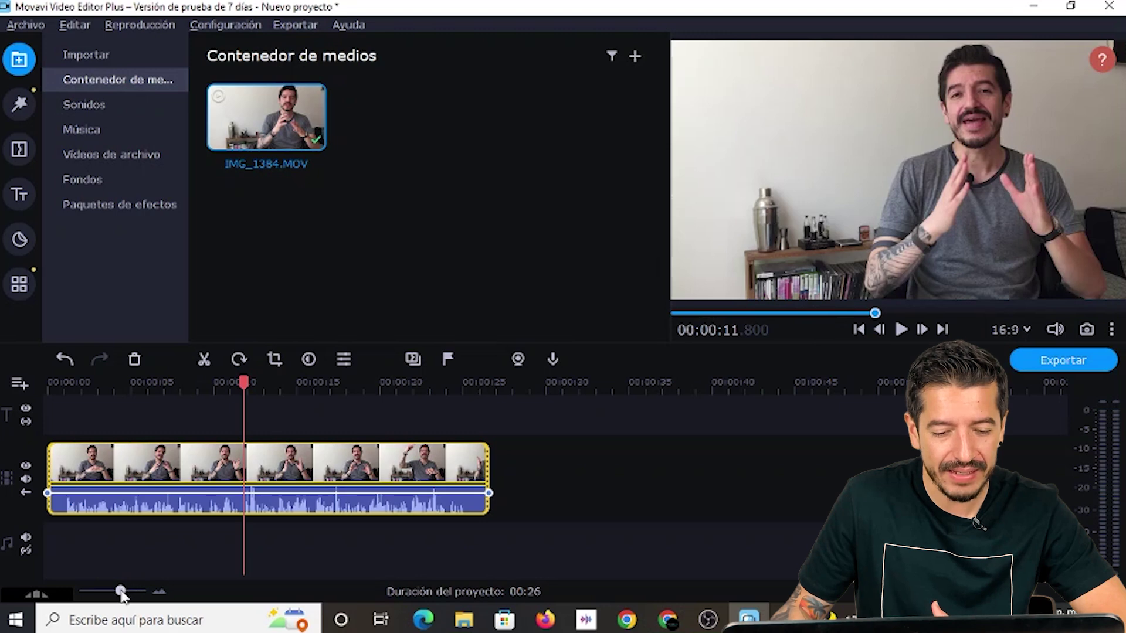
drag(120, 594, 131, 593)
drag(315, 578, 143, 580)
click(138, 391)
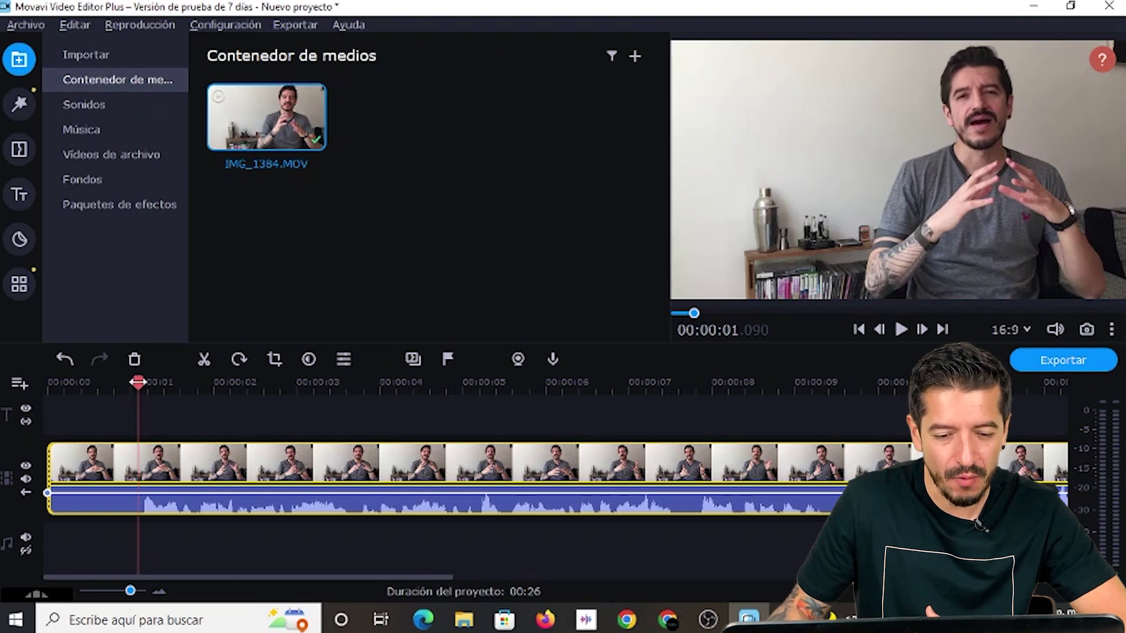
drag(141, 382, 142, 382)
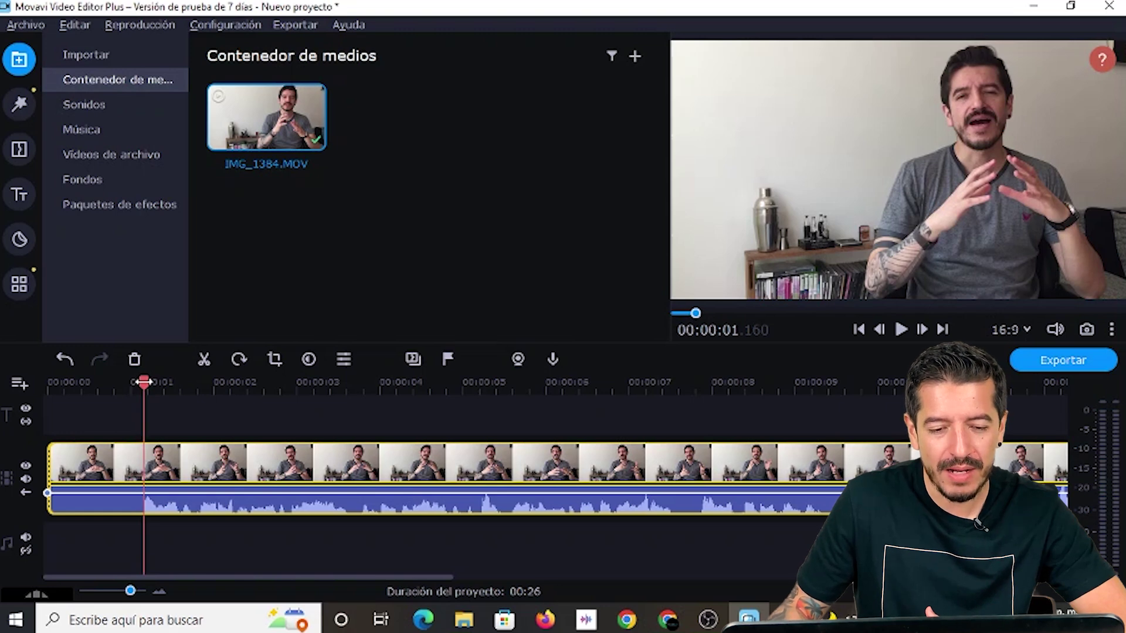
click(204, 360)
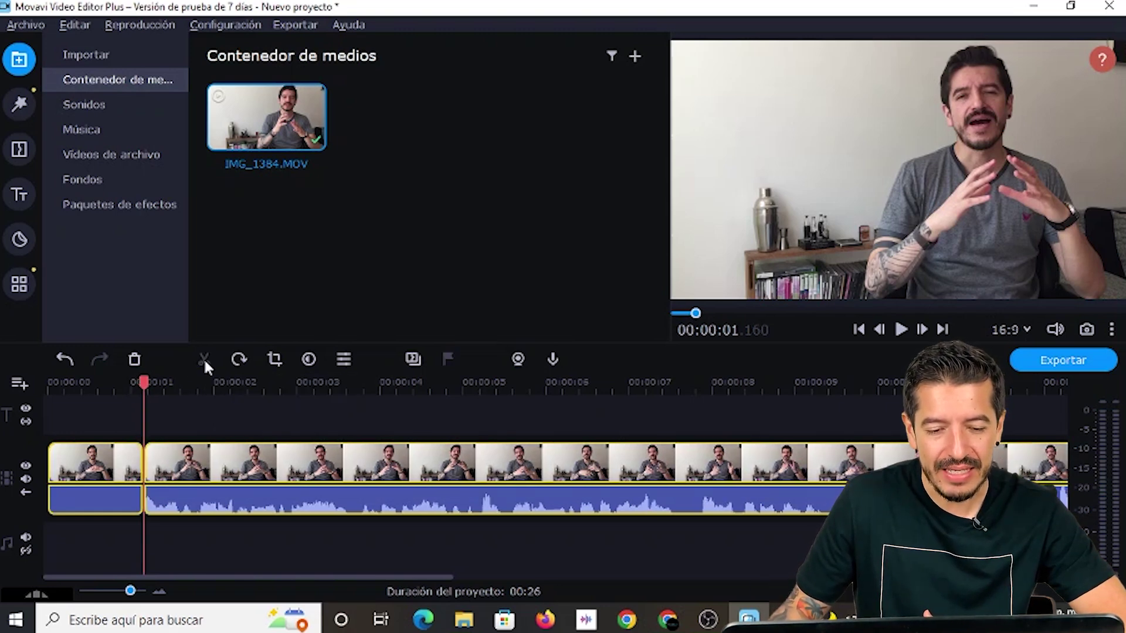
click(100, 474)
key(Delete)
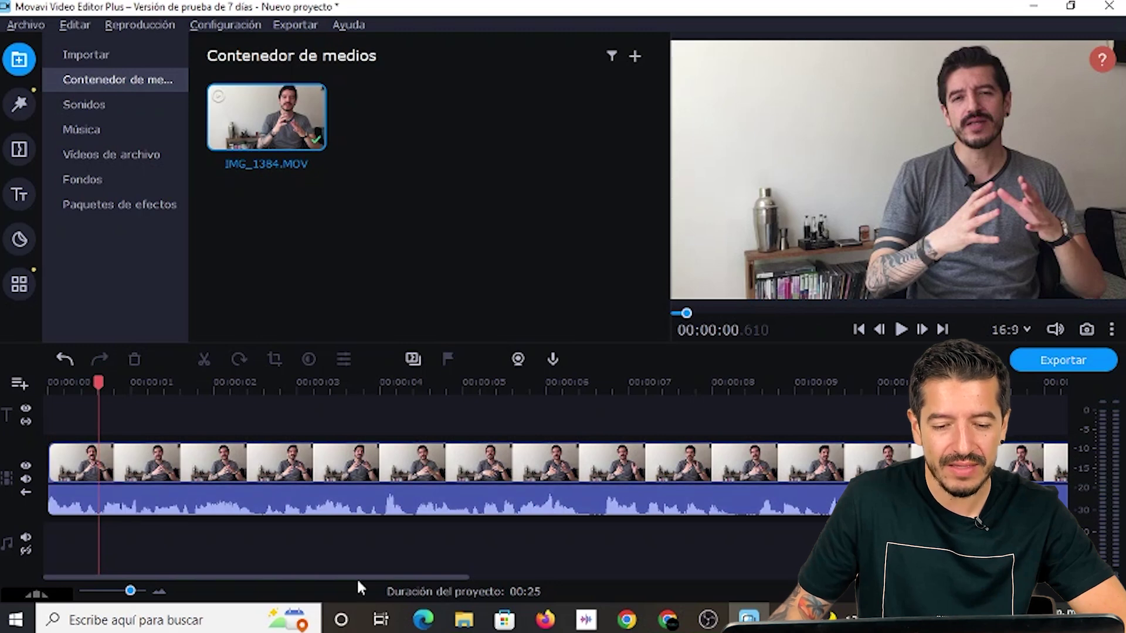
Step: Split the clip at 00:00:23.870, where the speech ends, and delete the silent closing segment
mouse_move(264, 577)
mouse_down()
mouse_move(307, 577)
mouse_move(245, 580)
mouse_up()
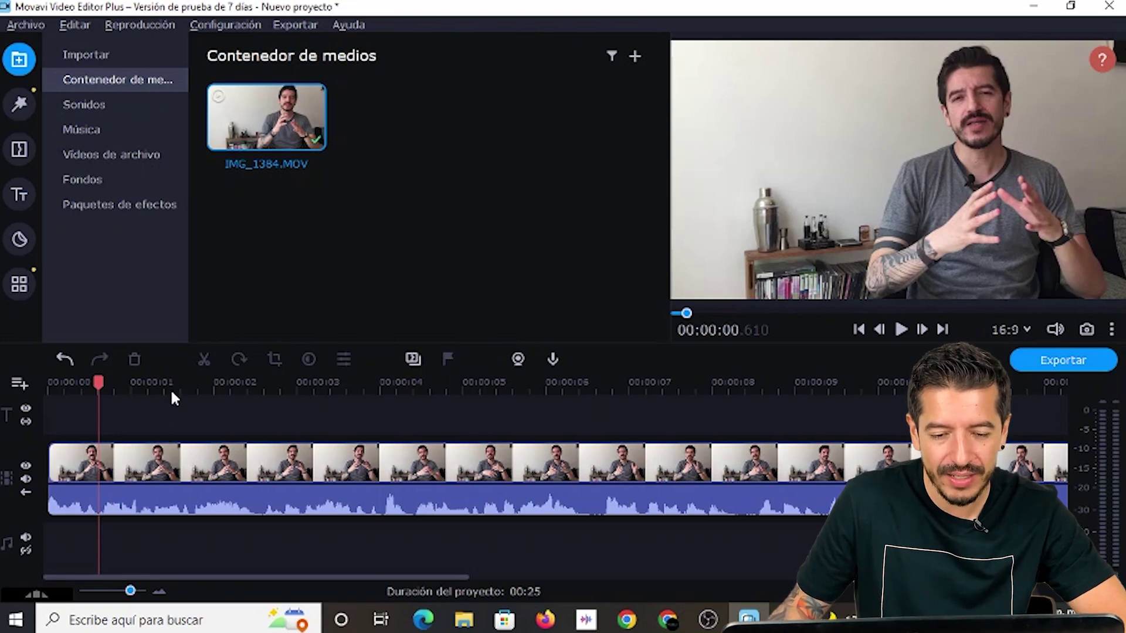
drag(141, 577, 687, 571)
click(694, 385)
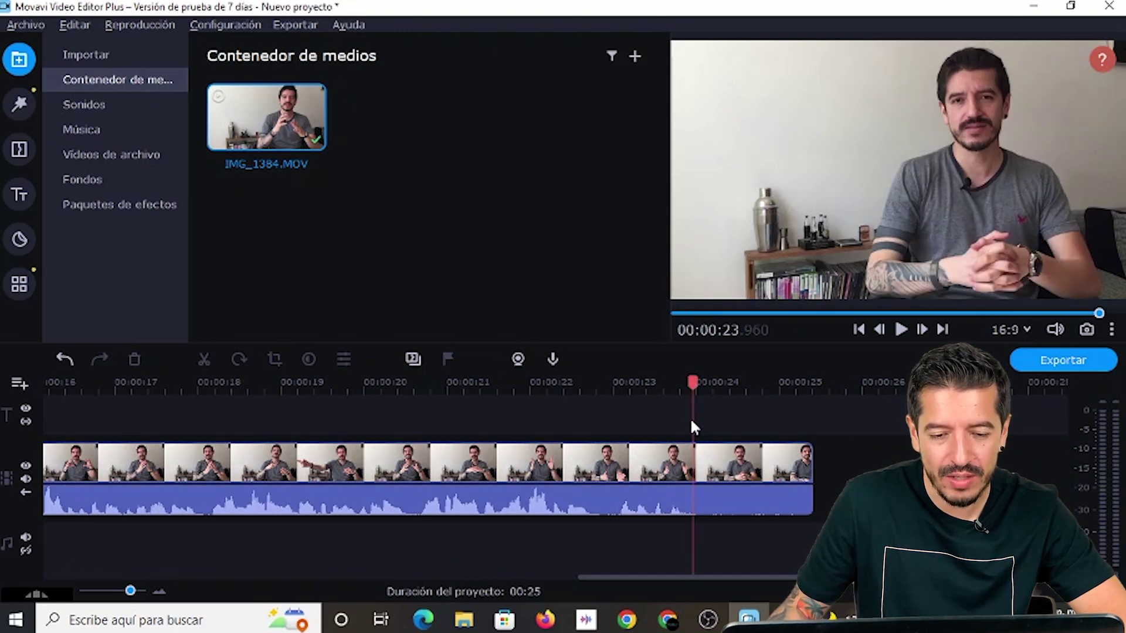
click(708, 467)
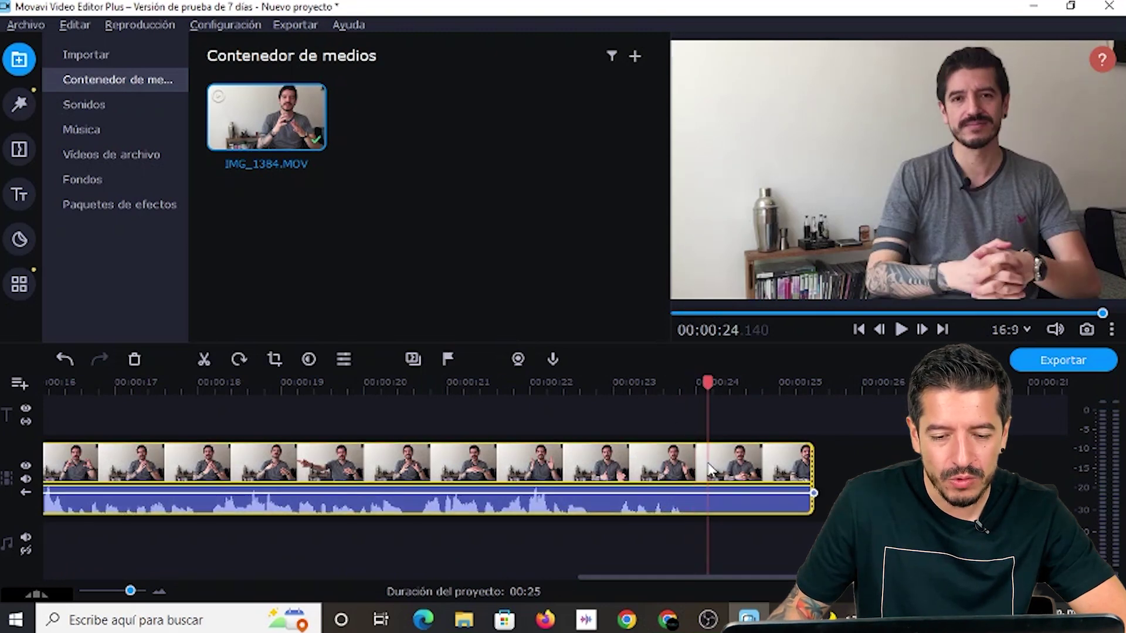
click(685, 391)
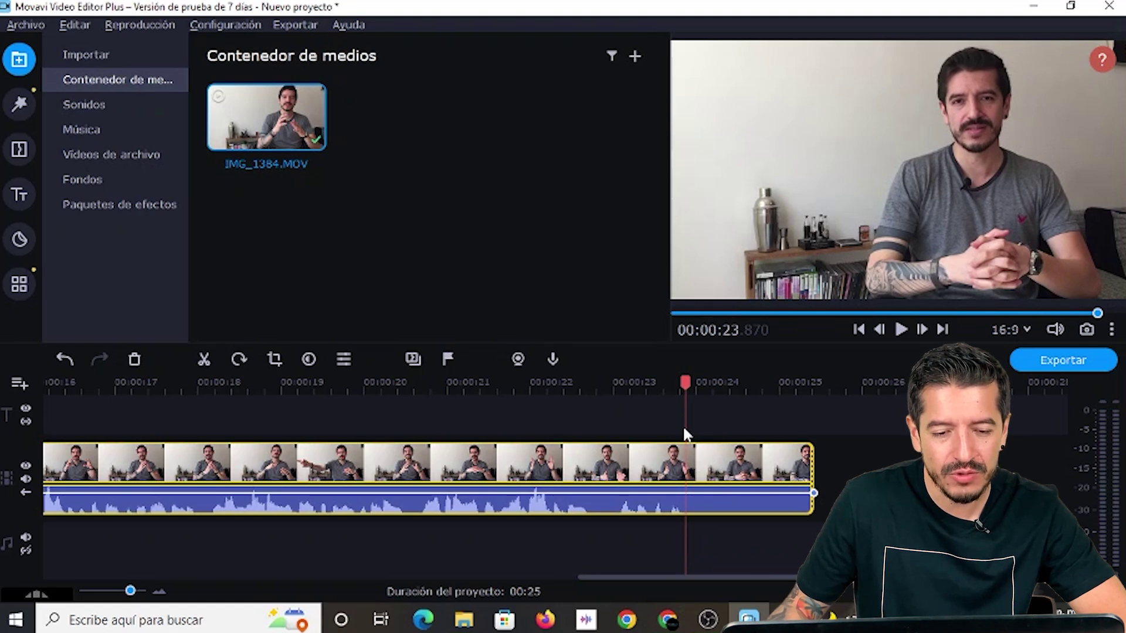
click(203, 361)
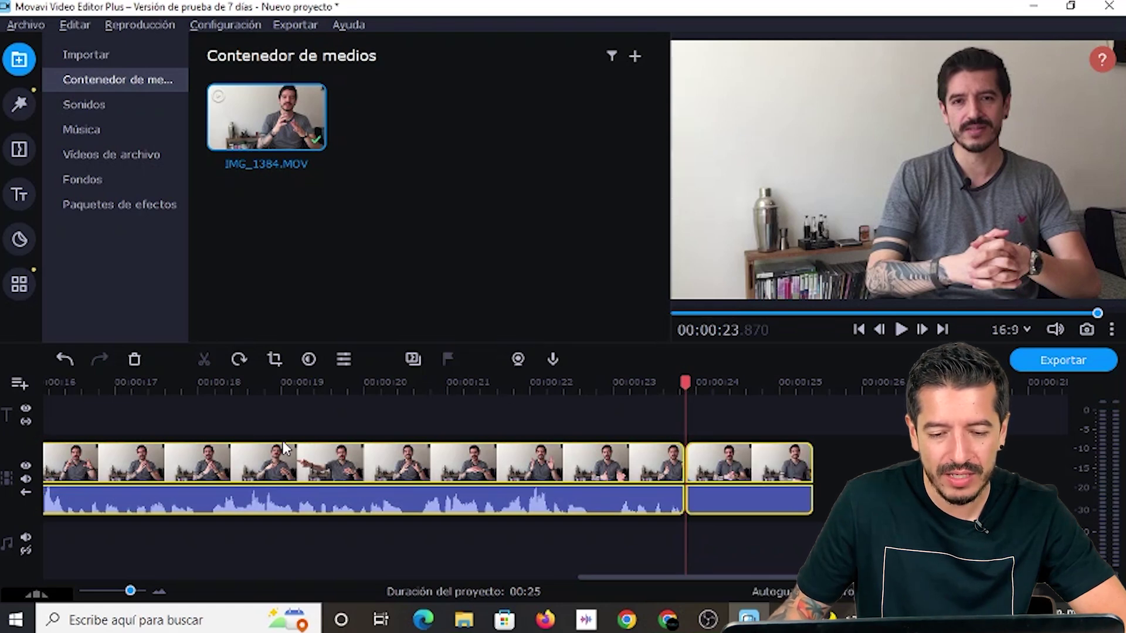
click(751, 463)
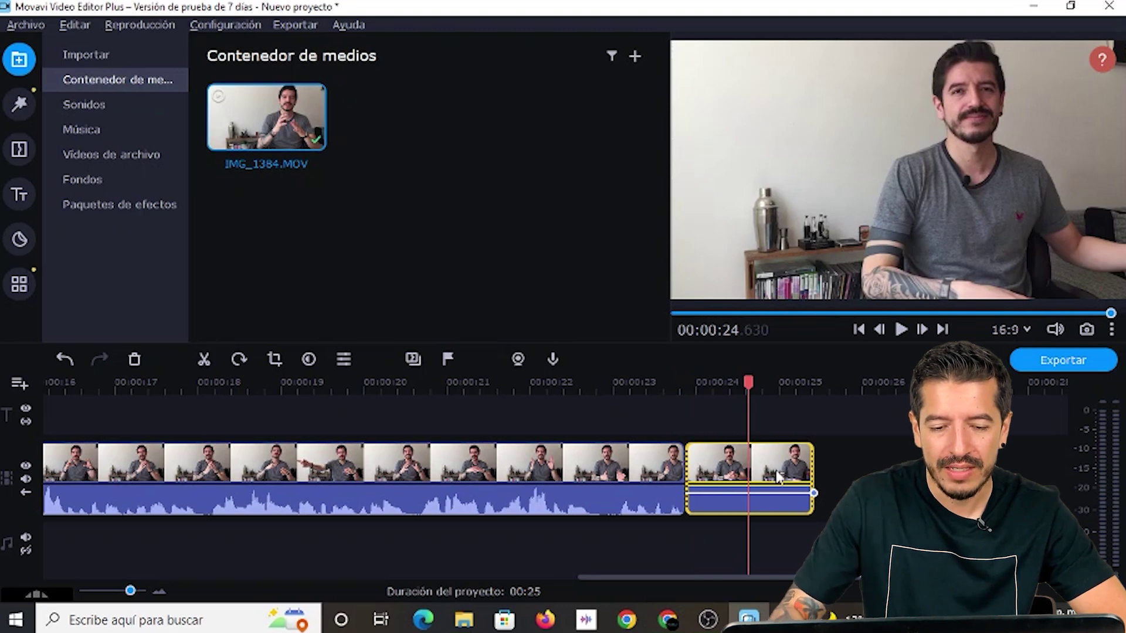
key(Delete)
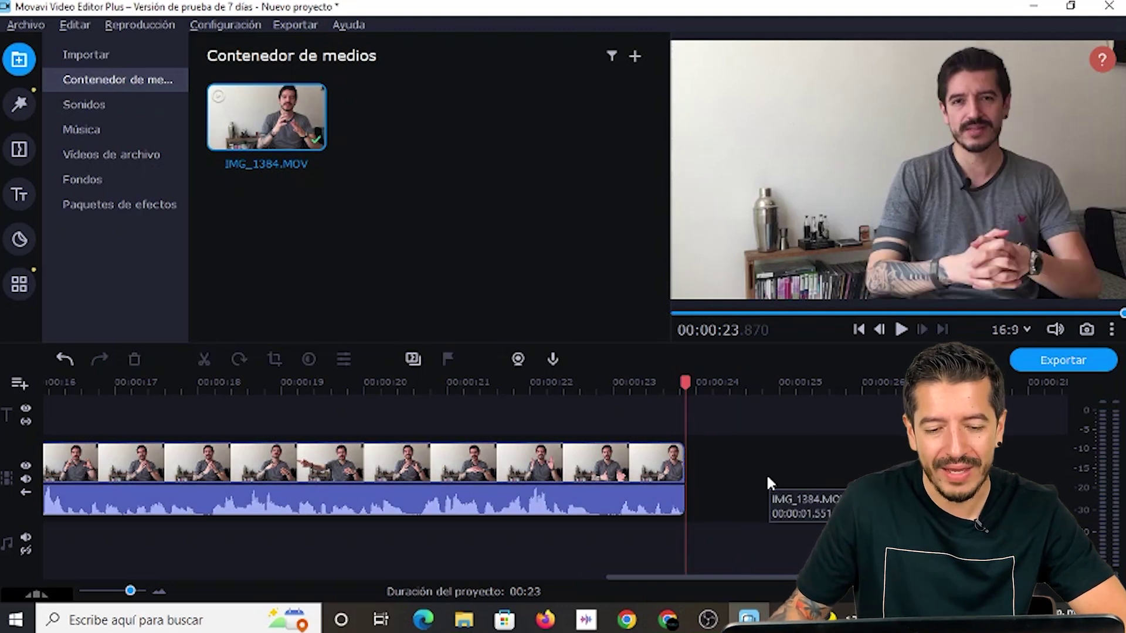
Step: Preview the Enfocar - alto and Estática - baja filters from the Destacados filter category
drag(743, 578, 160, 578)
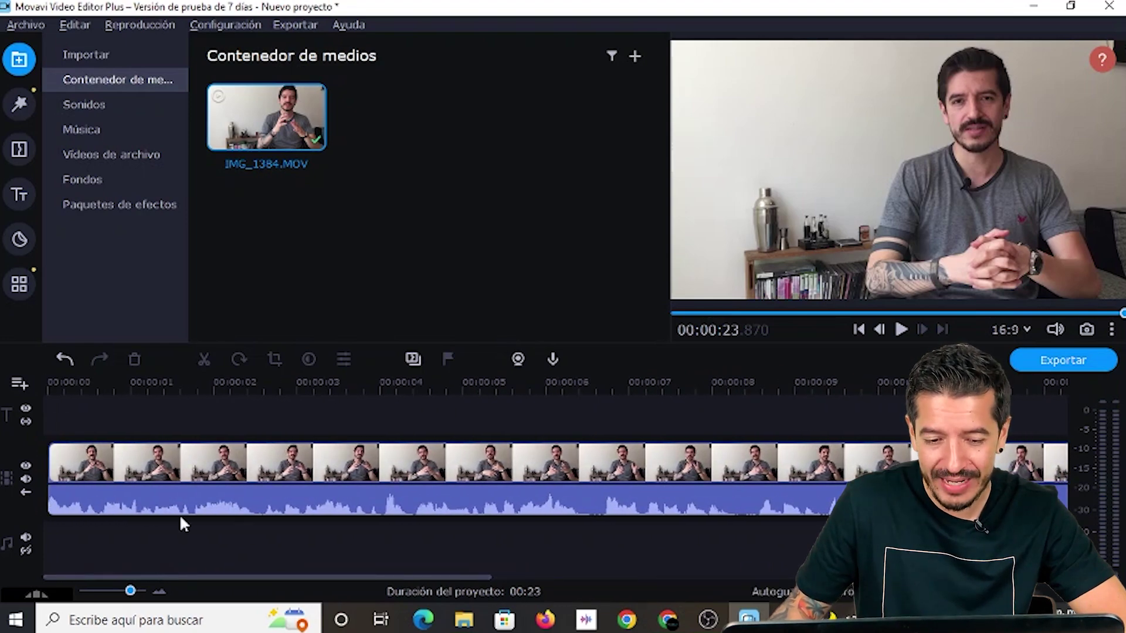
click(215, 464)
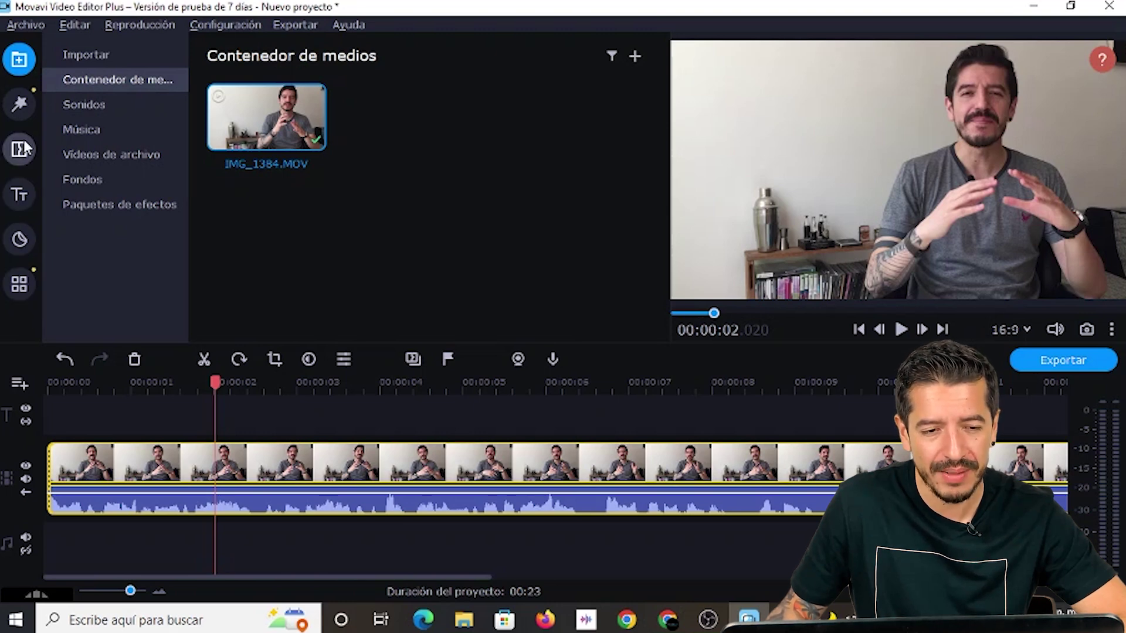
click(20, 105)
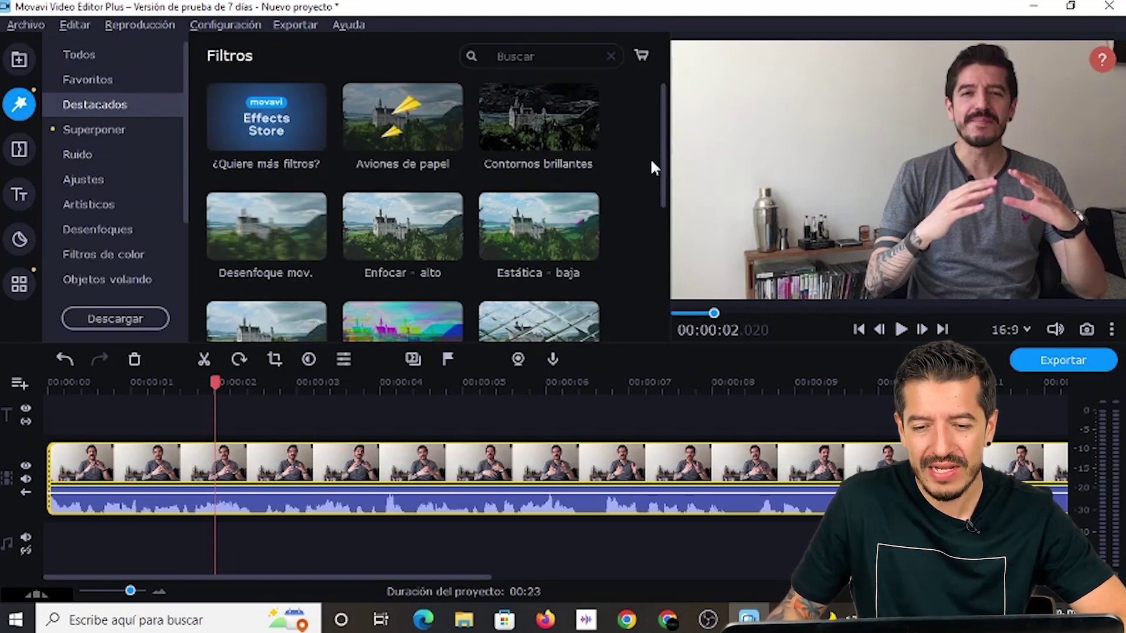
drag(664, 170, 665, 183)
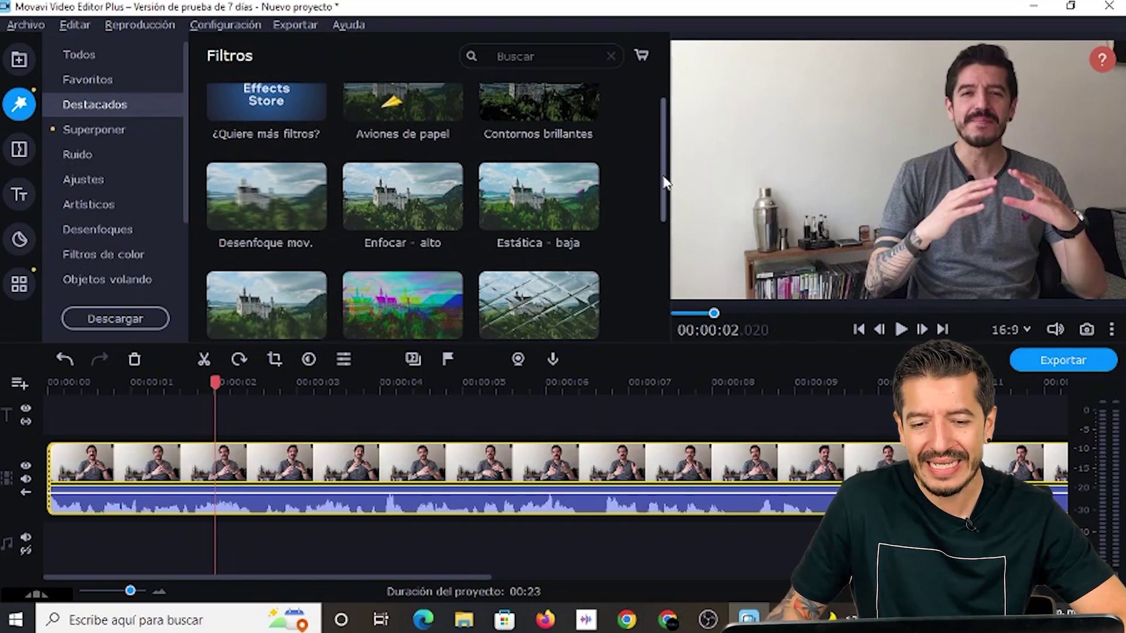
click(411, 195)
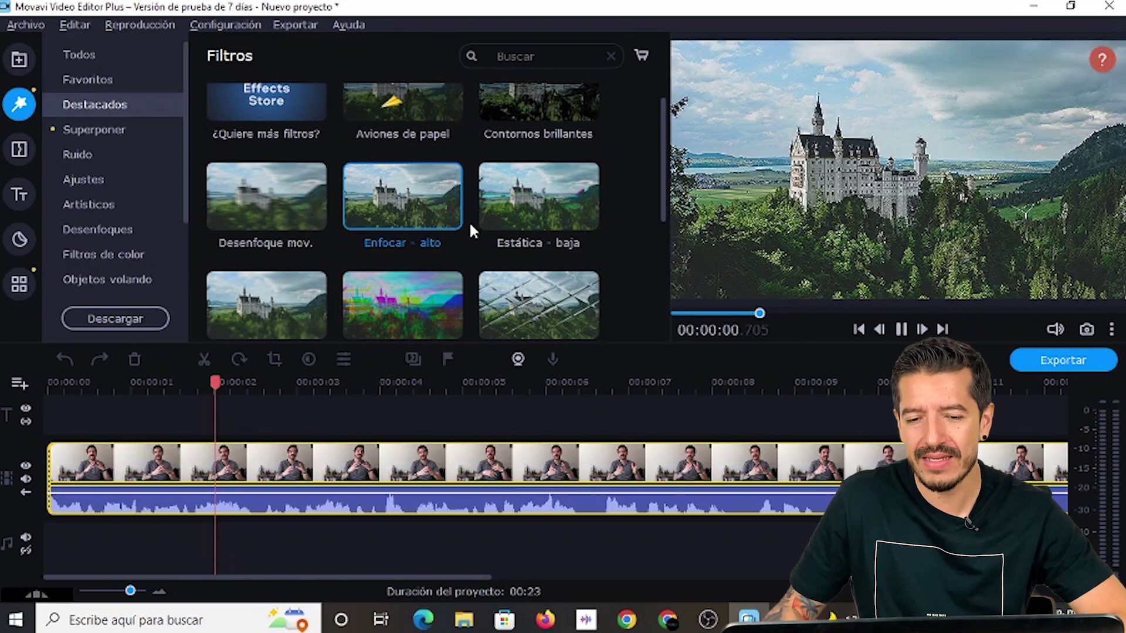
click(529, 201)
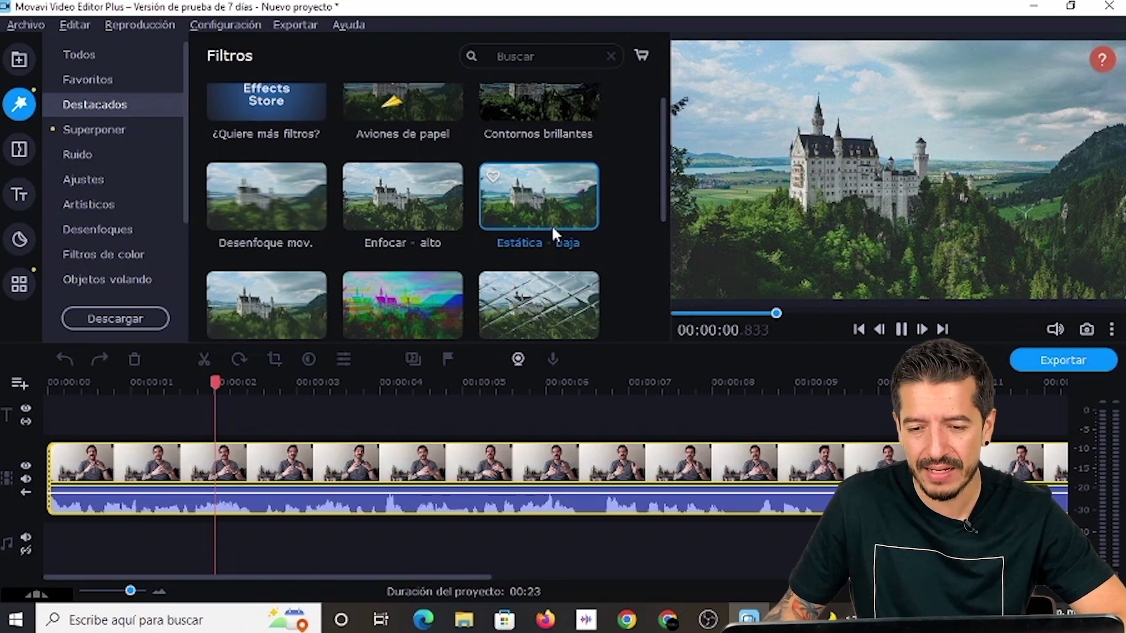
Step: Preview the Lente rota filter and apply it to the trimmed clip on the video track
drag(663, 202, 662, 217)
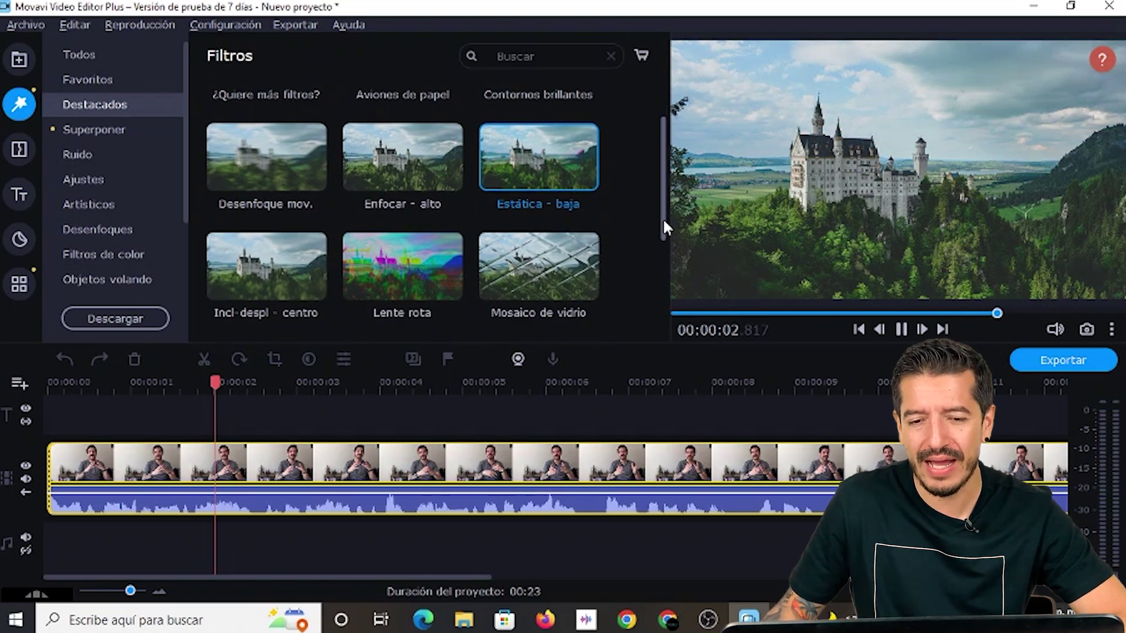
click(404, 263)
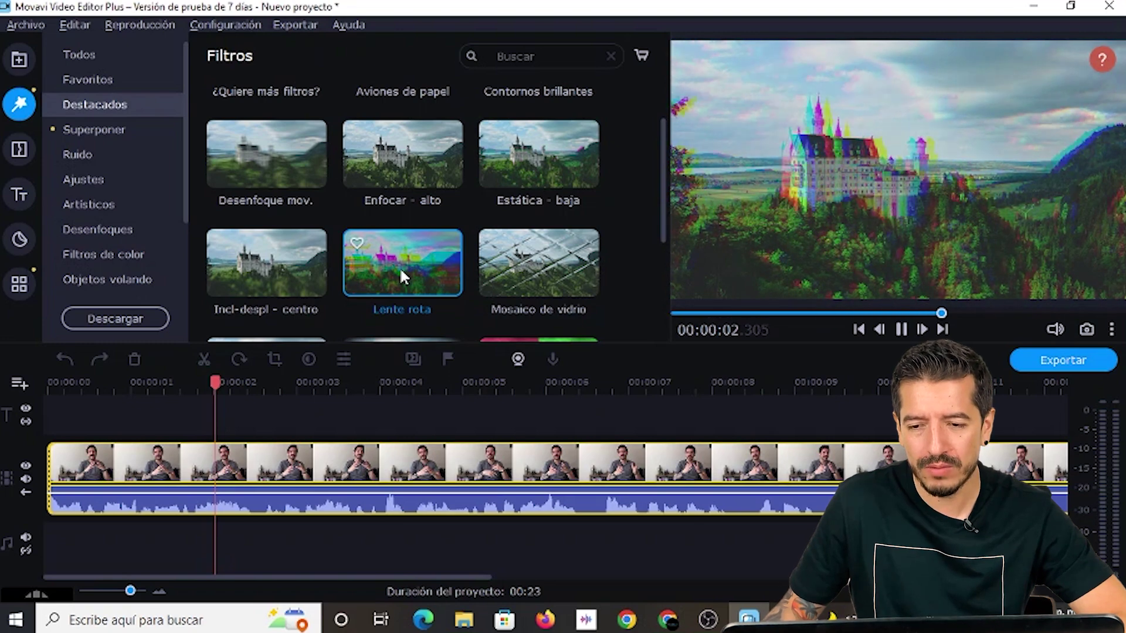
drag(400, 259, 226, 457)
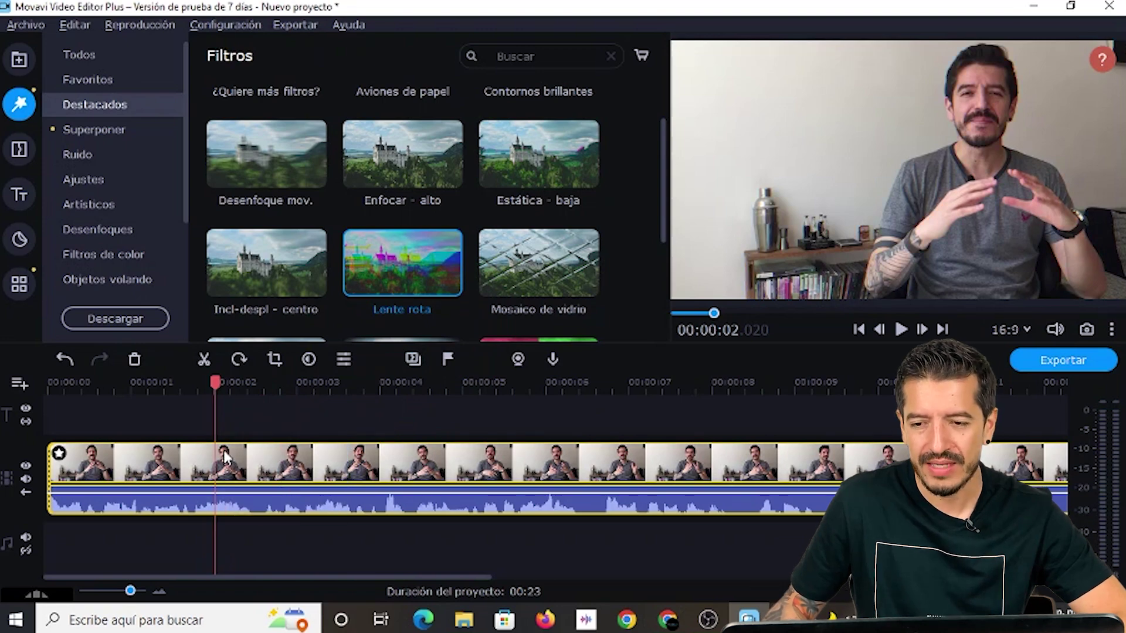
Step: Play back the clip with the Lente rota filter and undo the filter
click(899, 330)
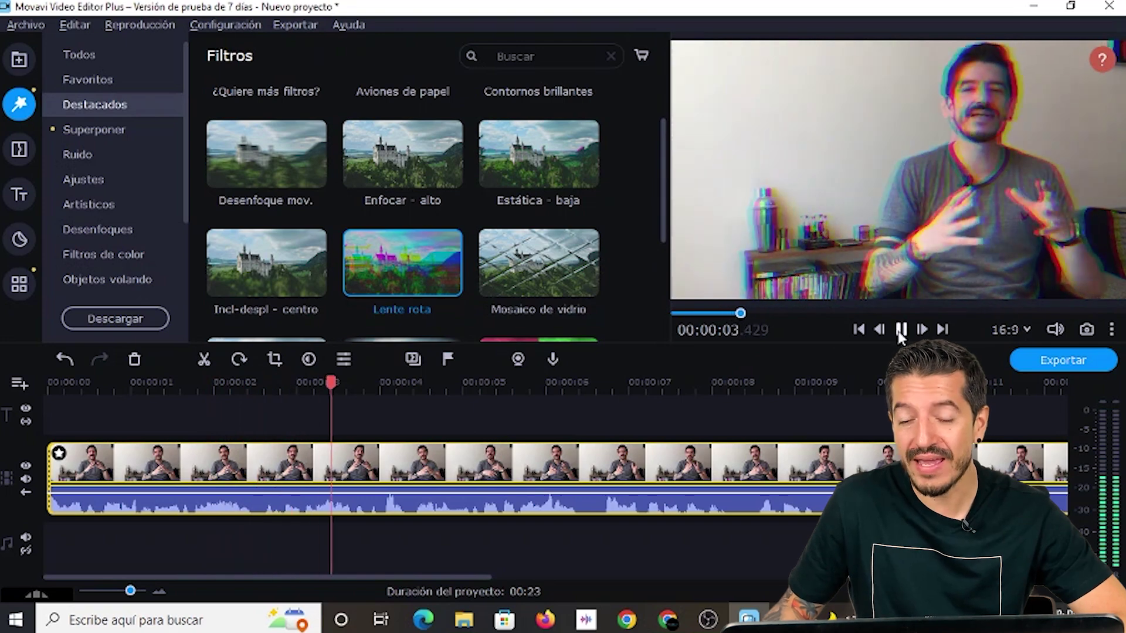
click(901, 331)
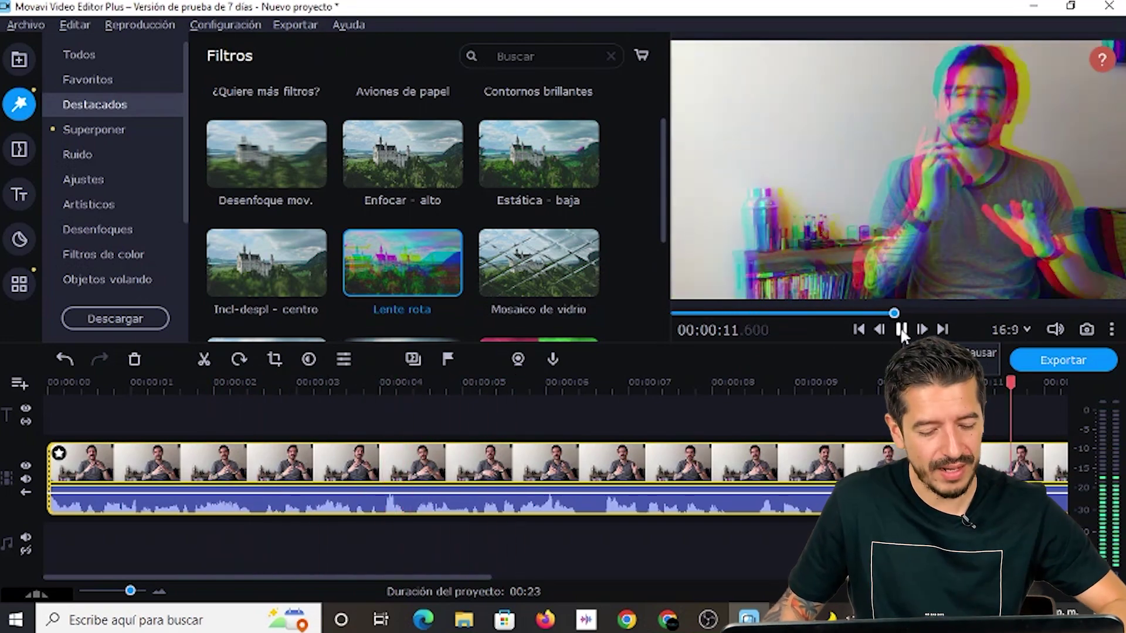
click(902, 332)
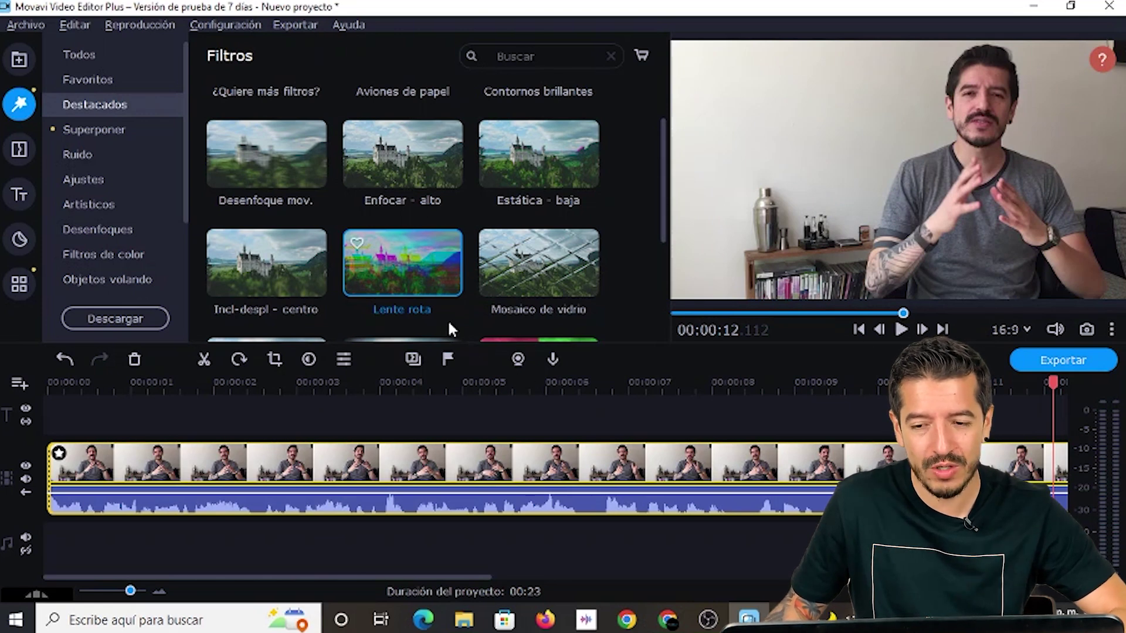
key(ctrl+z)
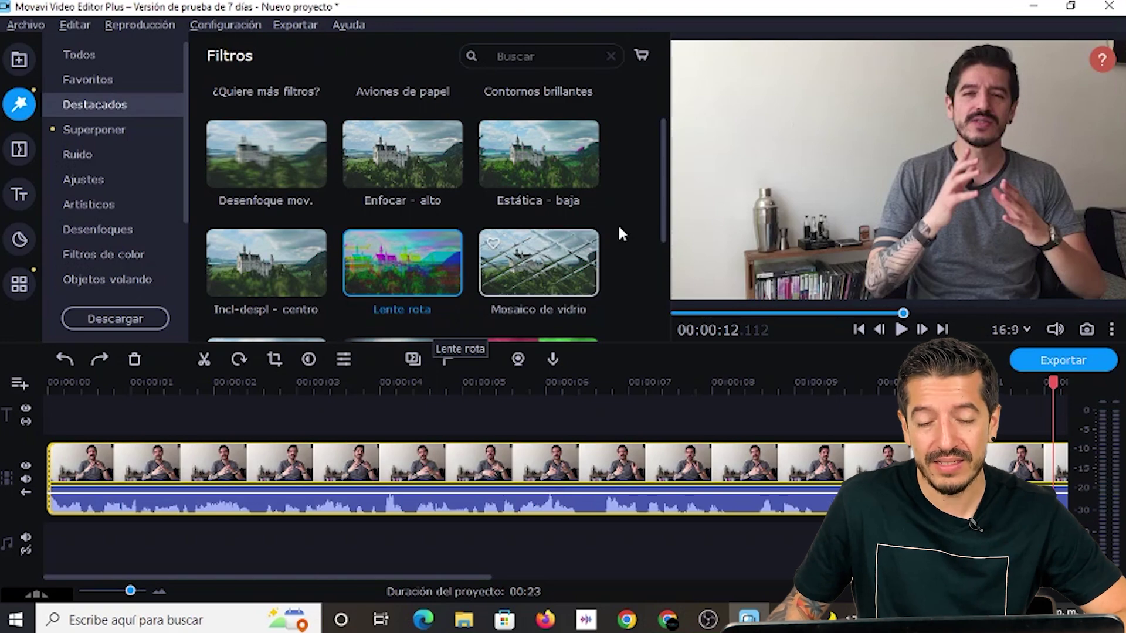
Step: Try the Pop art - 4 cuadros filter on the whole clip, play it back from 00:00:01.630, and undo the filter
scroll(661, 206, down, 3)
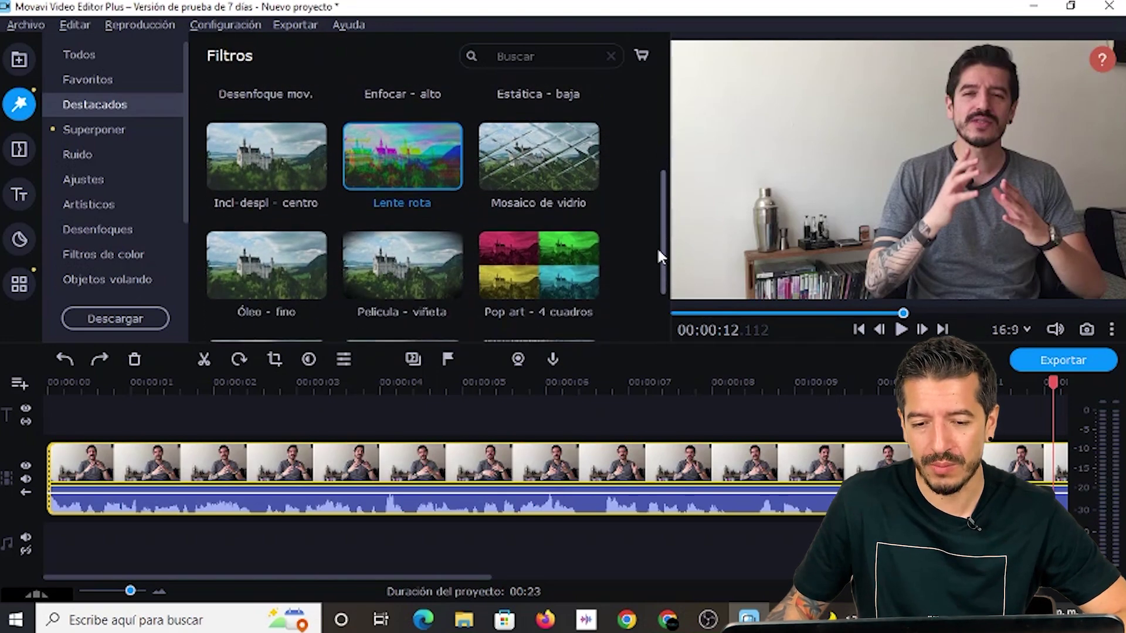
click(544, 228)
drag(536, 227, 226, 448)
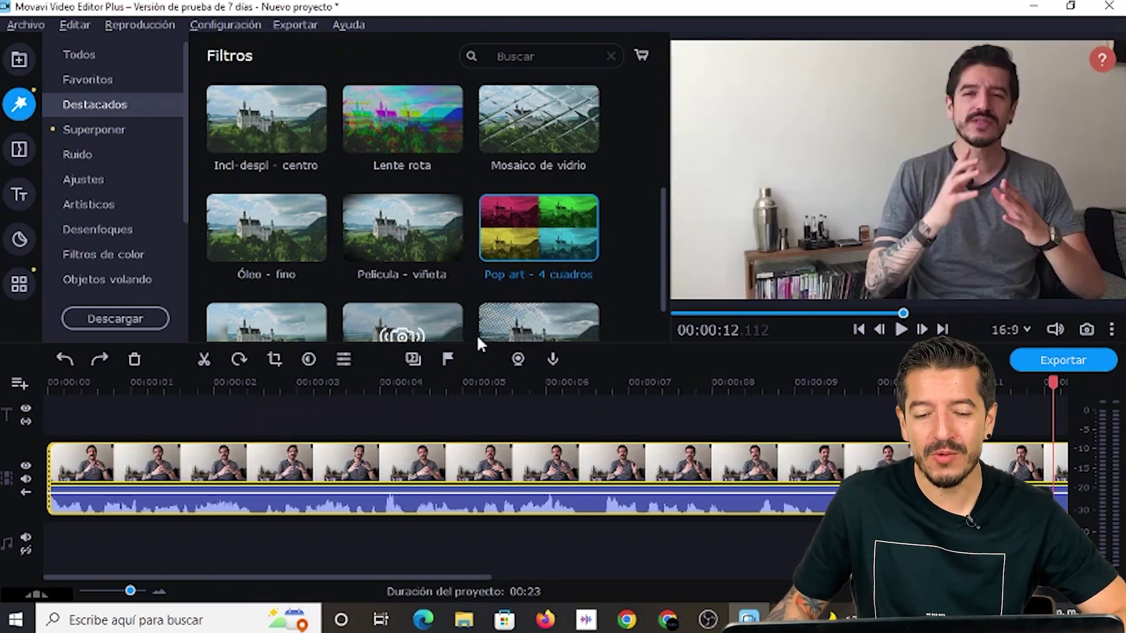
drag(536, 231, 240, 462)
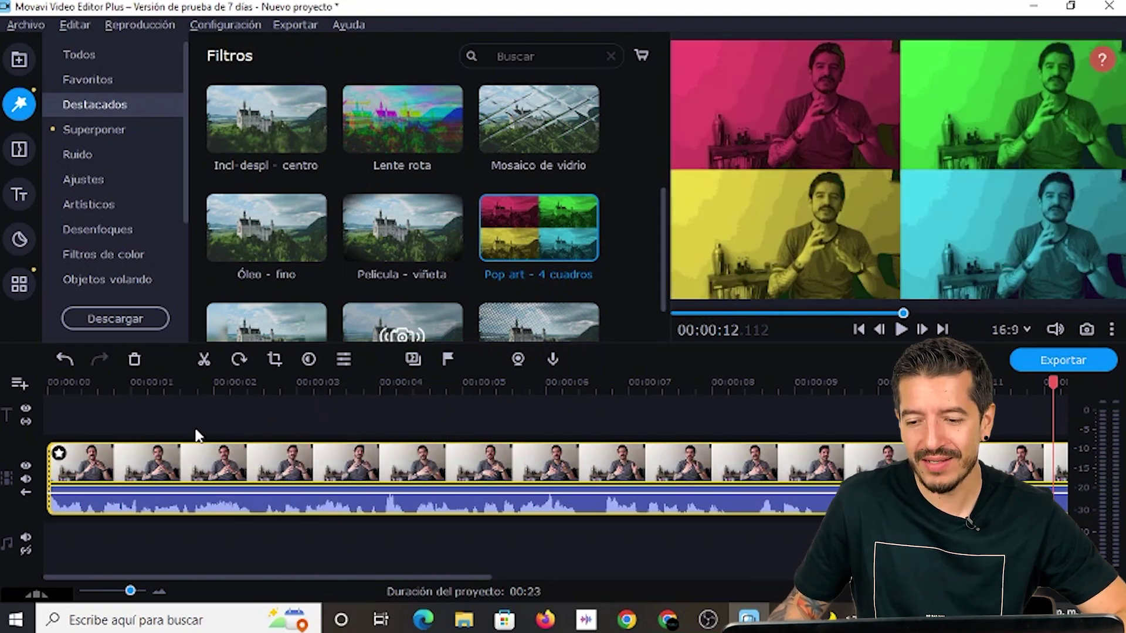
click(183, 390)
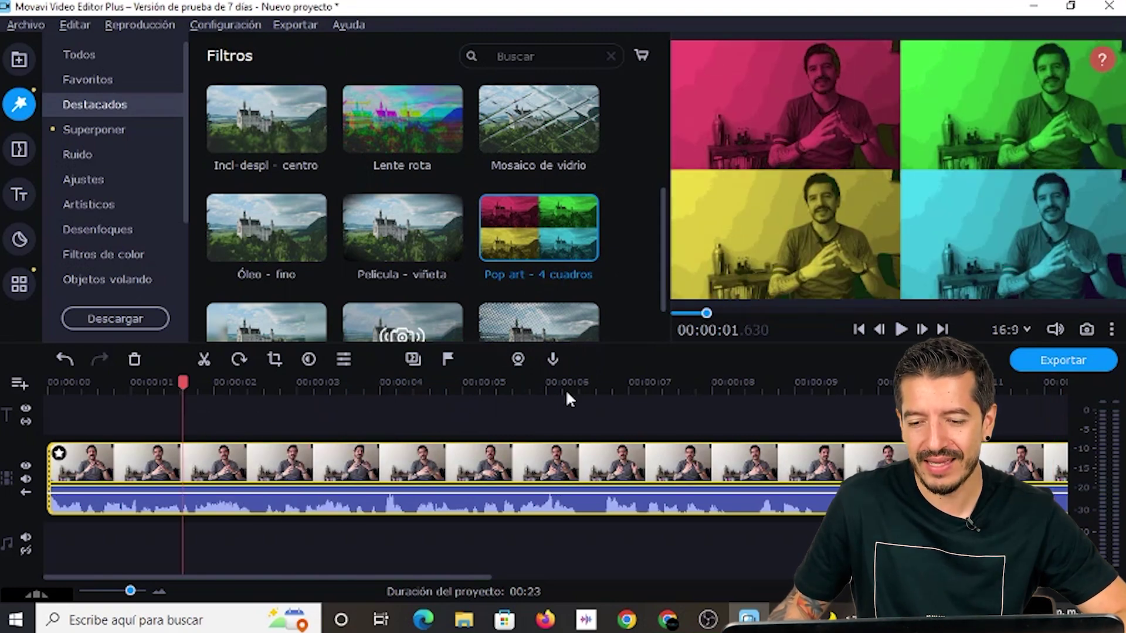
click(901, 330)
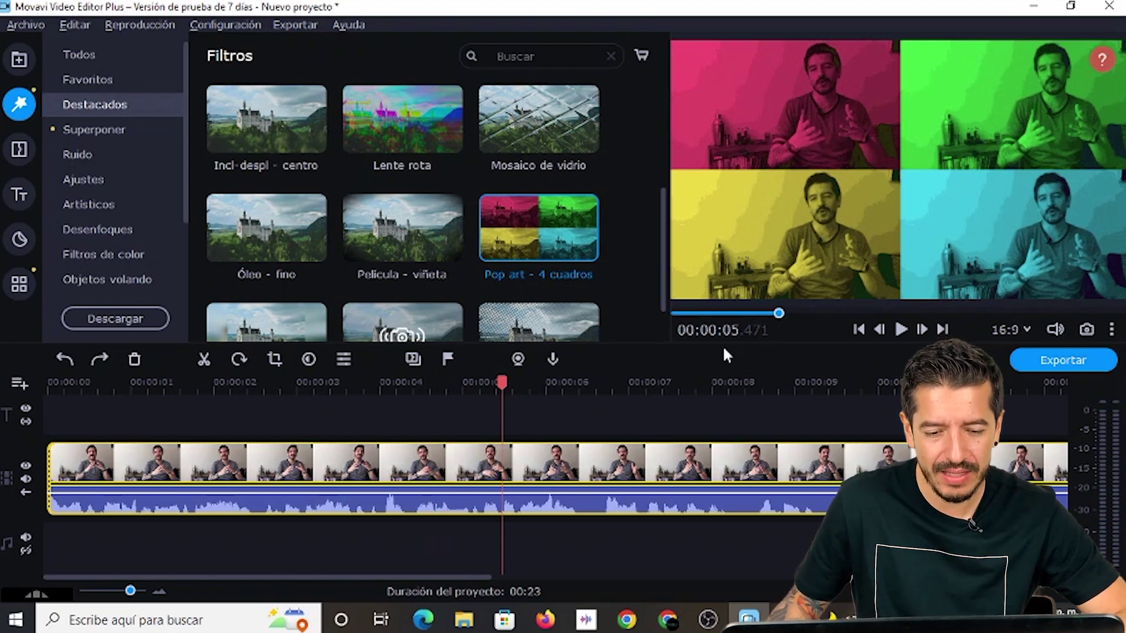
key(ctrl+z)
Step: Split the clip at 00:00:05.020 and at 00:00:06.630 to isolate a short middle segment
click(464, 383)
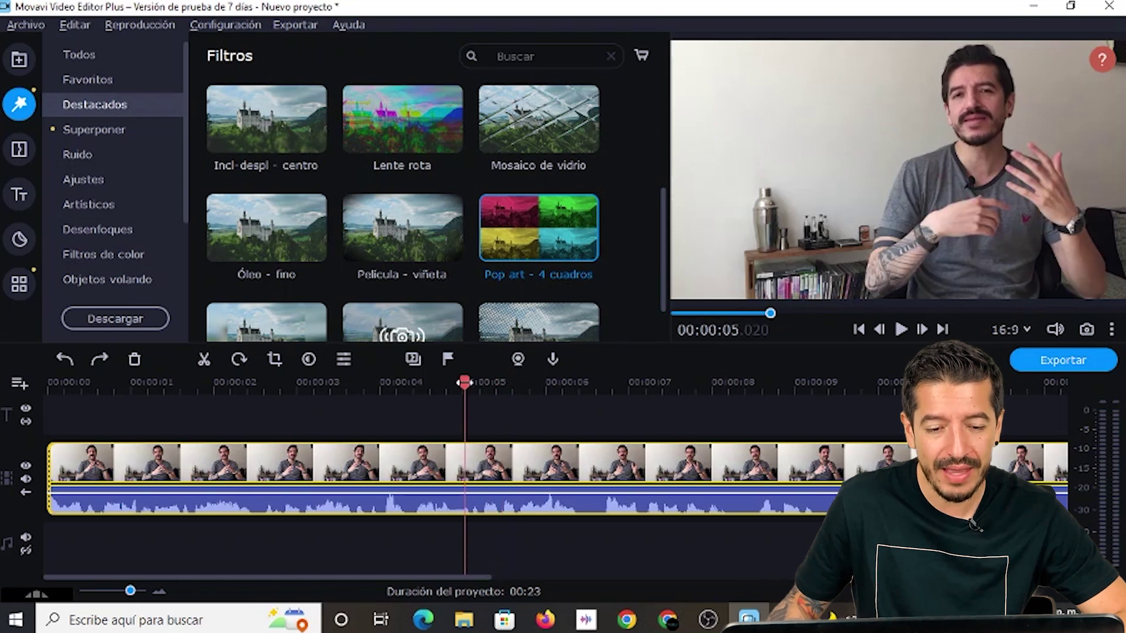
click(205, 359)
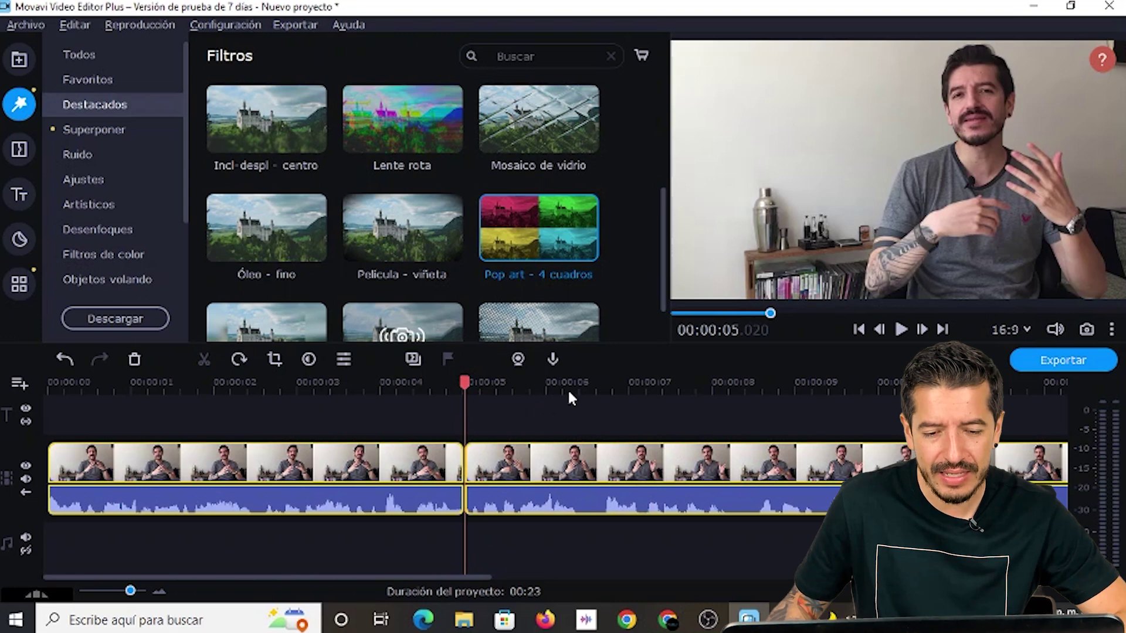
click(598, 385)
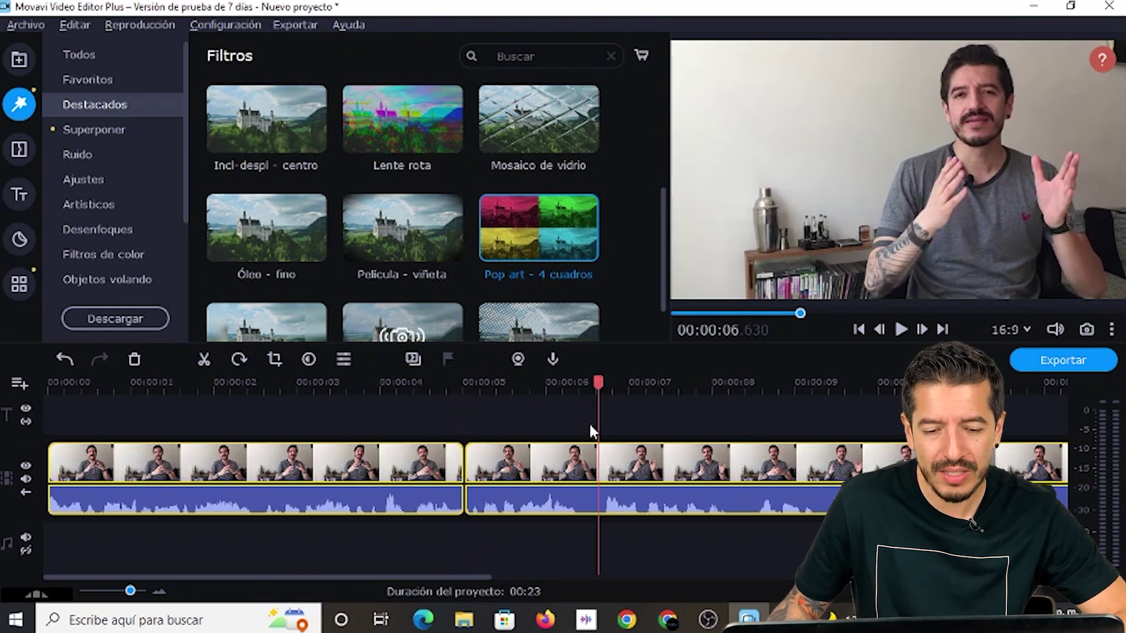
click(204, 360)
Step: Apply the Pop art - 4 cuadros filter to the short middle segment only and play back the passage around it
click(507, 464)
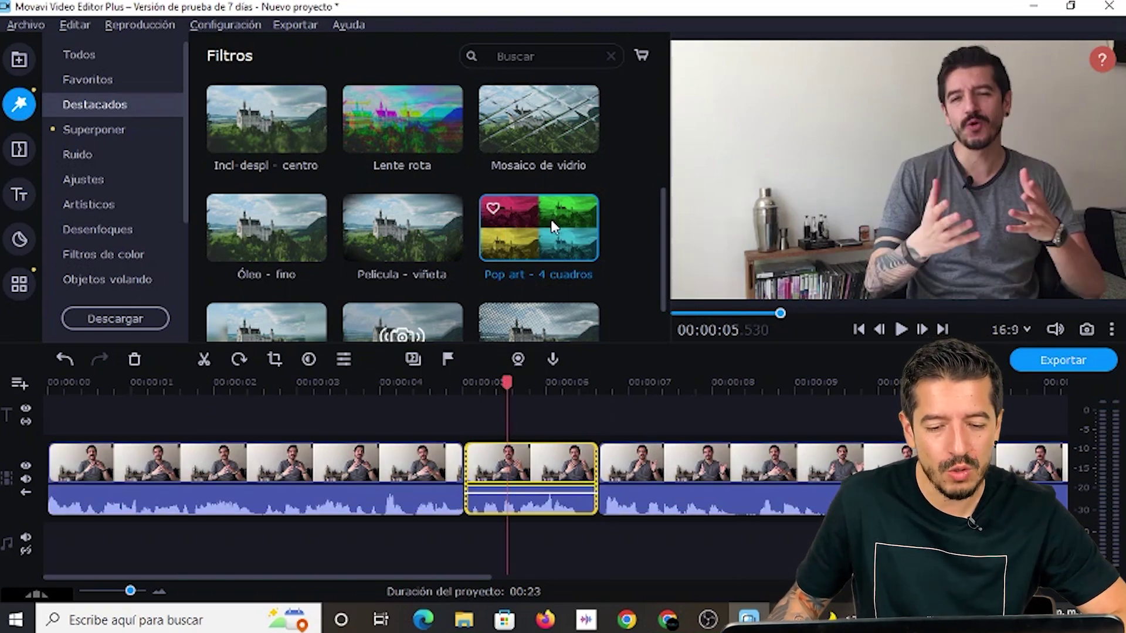
drag(547, 225, 481, 464)
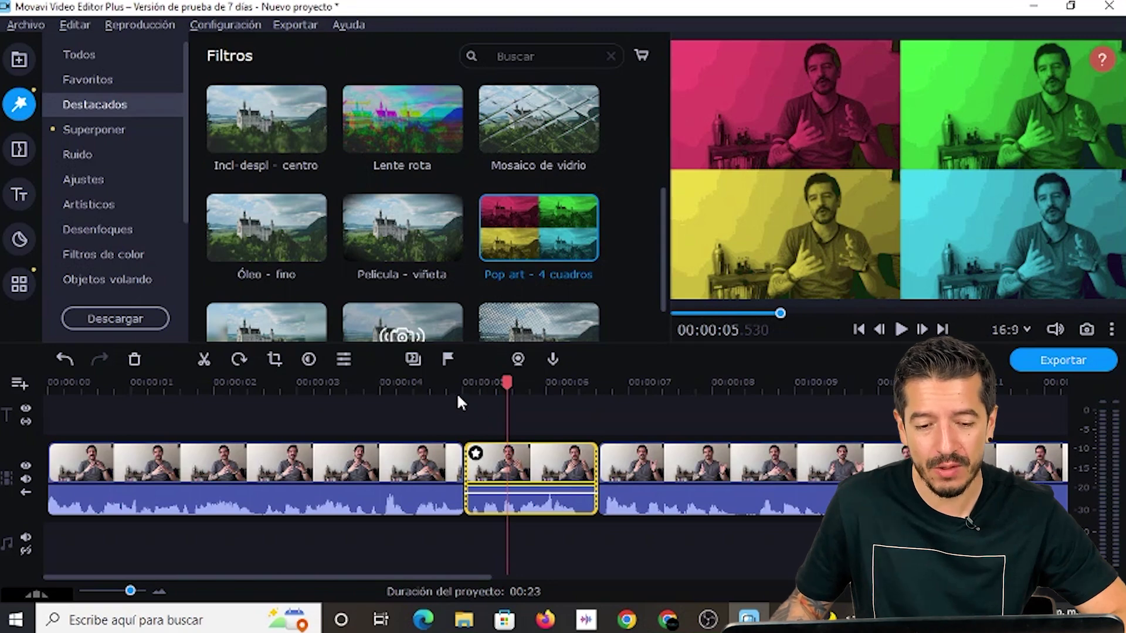
key(space)
key(space)
click(409, 382)
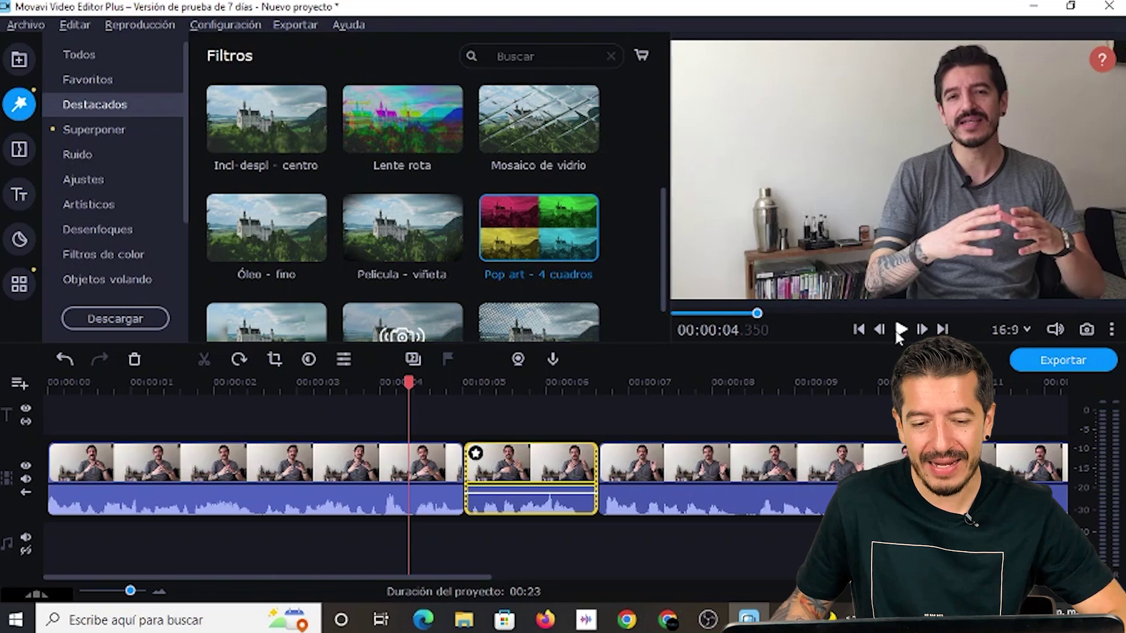
click(900, 332)
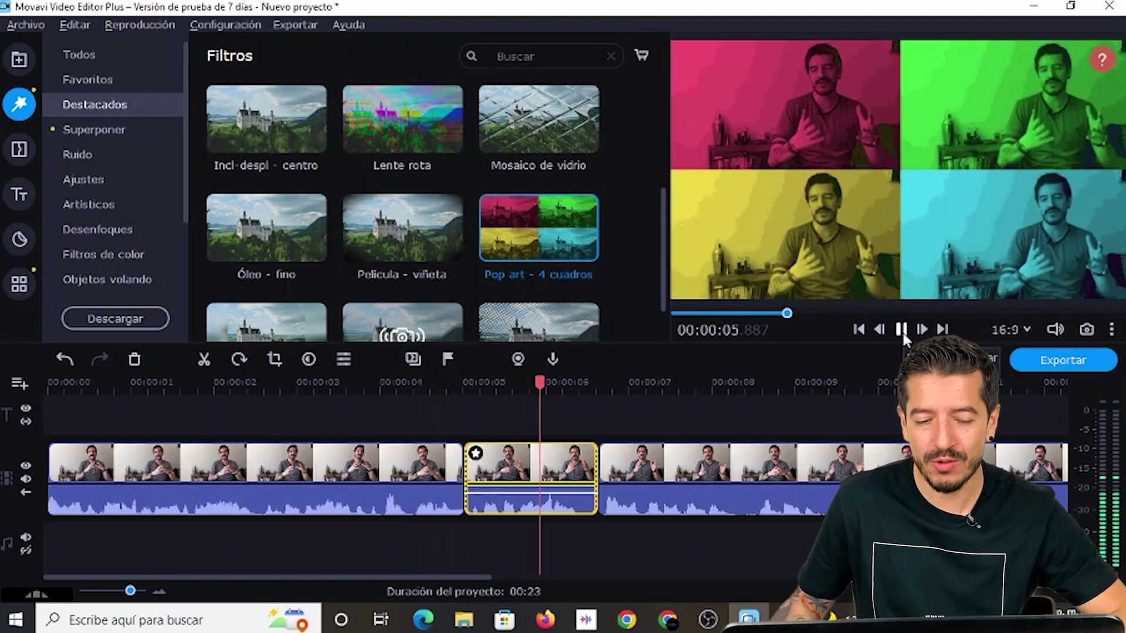
click(903, 329)
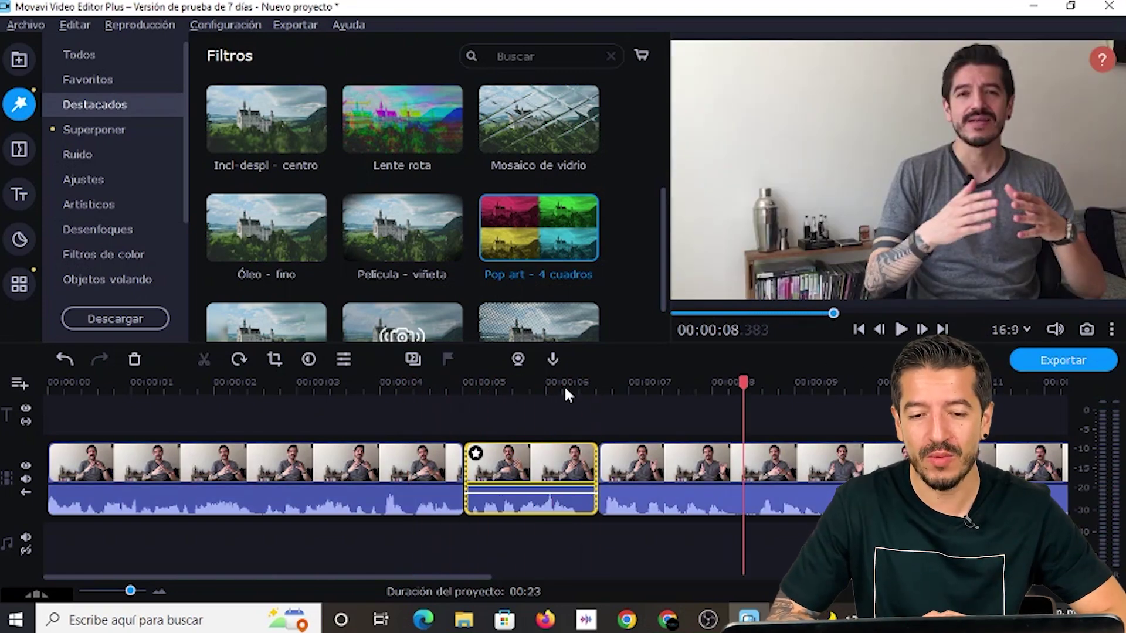
click(540, 384)
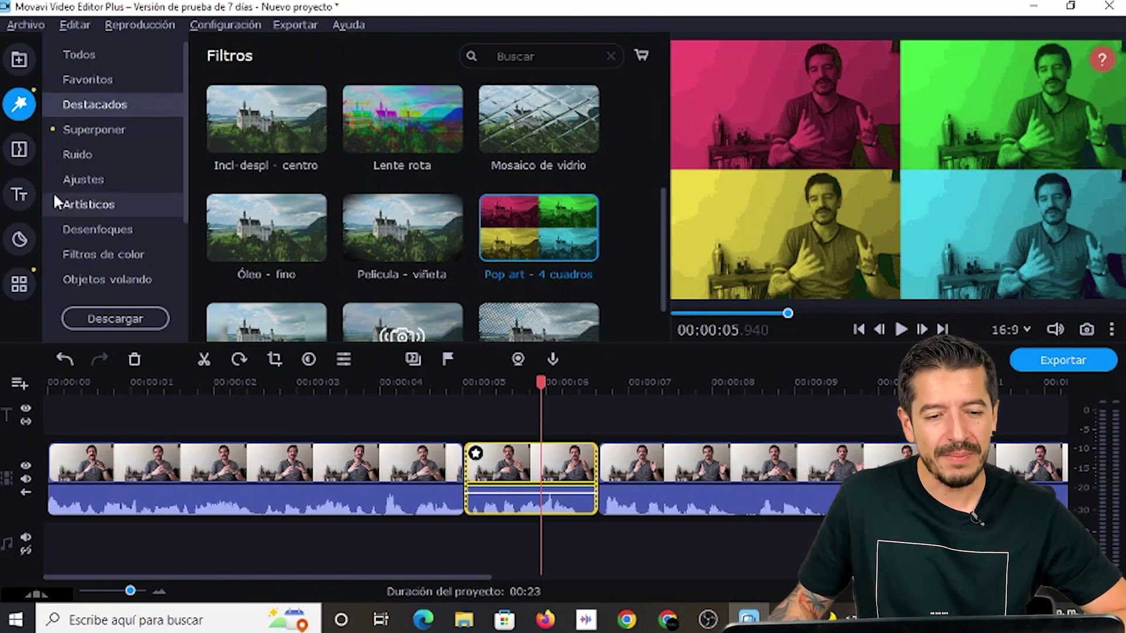
Step: Preview the Moderno - Círculo title from the Destacados titles and place it on the title track at 00:00:02.780
click(18, 193)
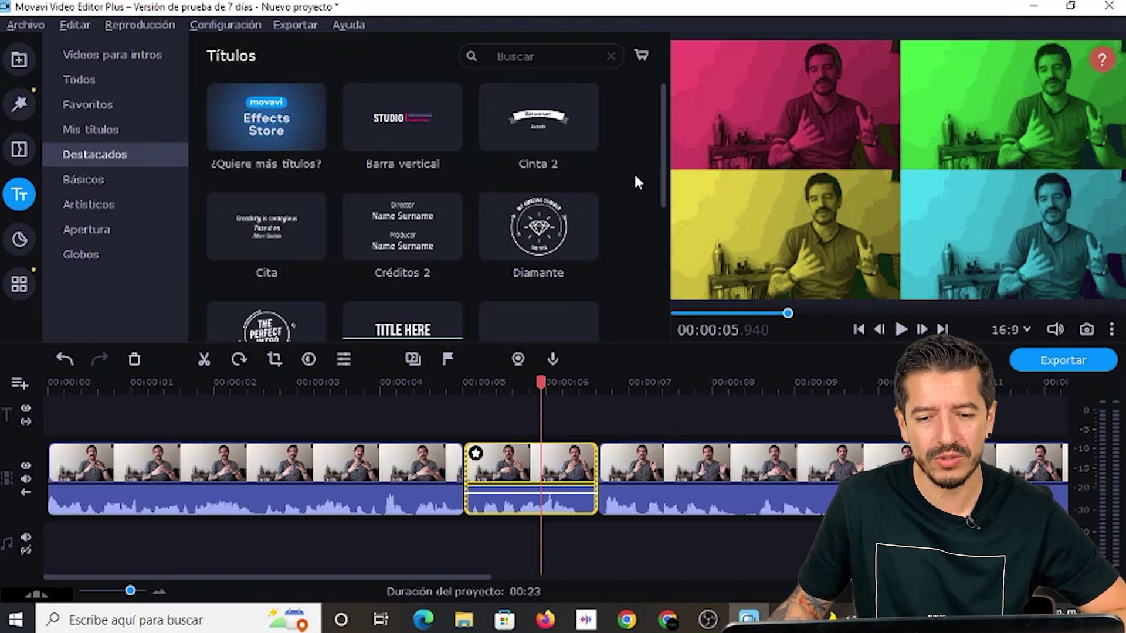
mouse_move(664, 171)
mouse_down()
mouse_move(655, 260)
mouse_move(657, 158)
mouse_up()
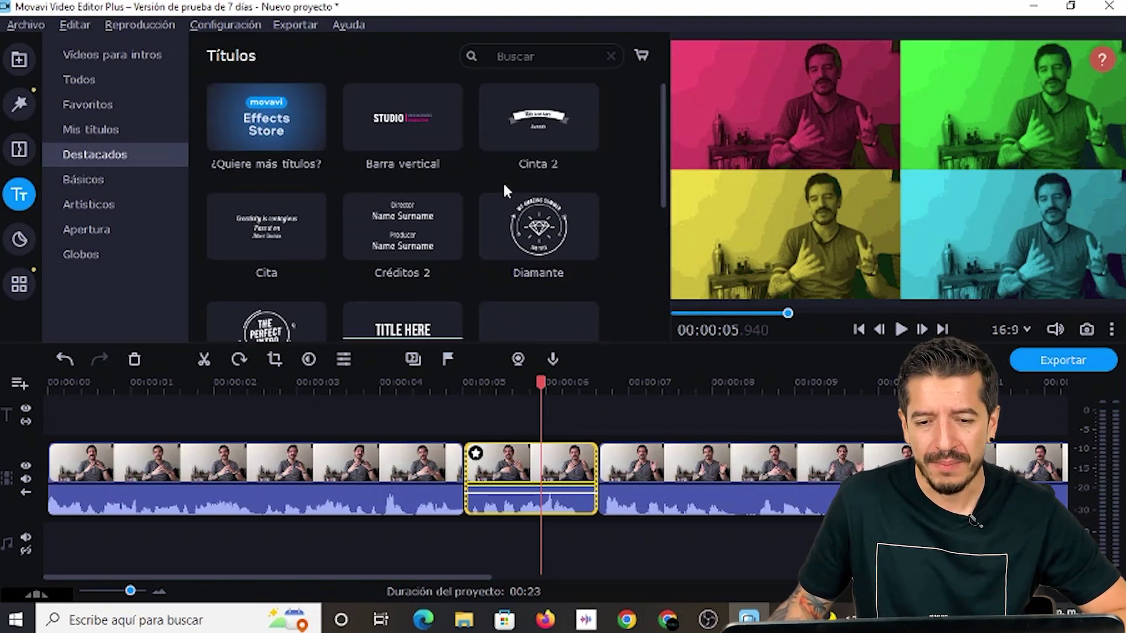
drag(664, 187, 655, 233)
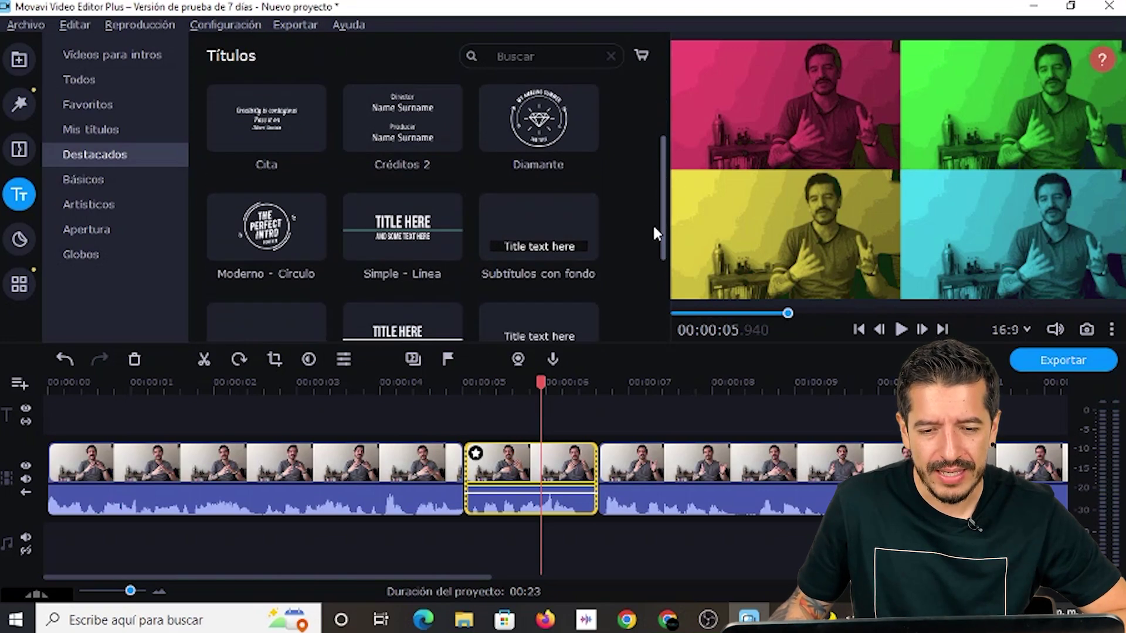
click(268, 234)
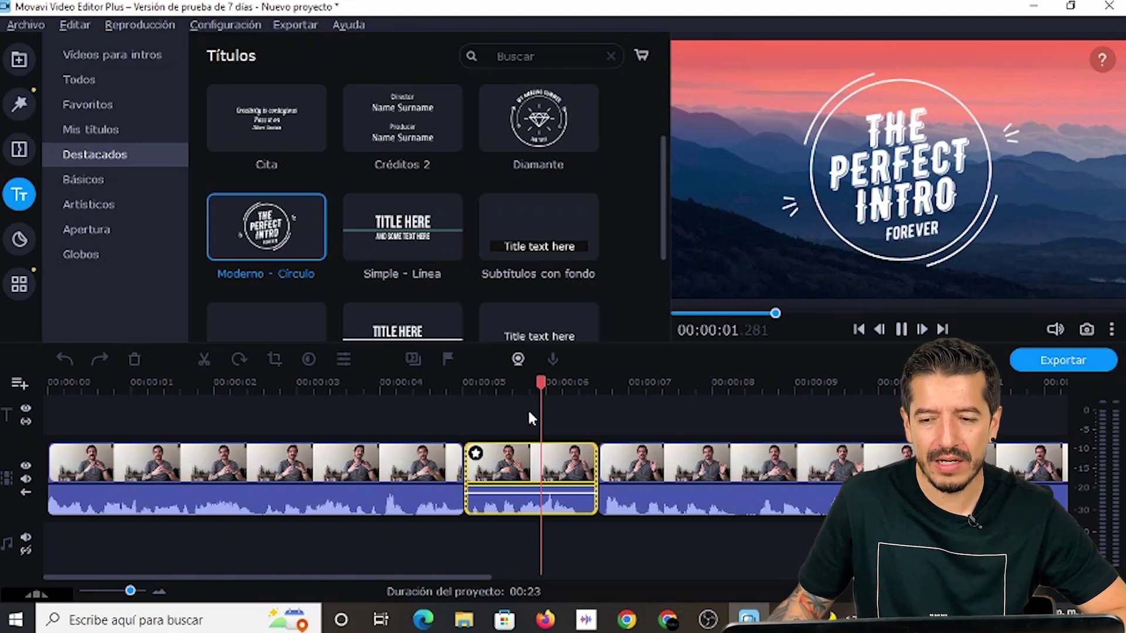
drag(267, 235, 227, 281)
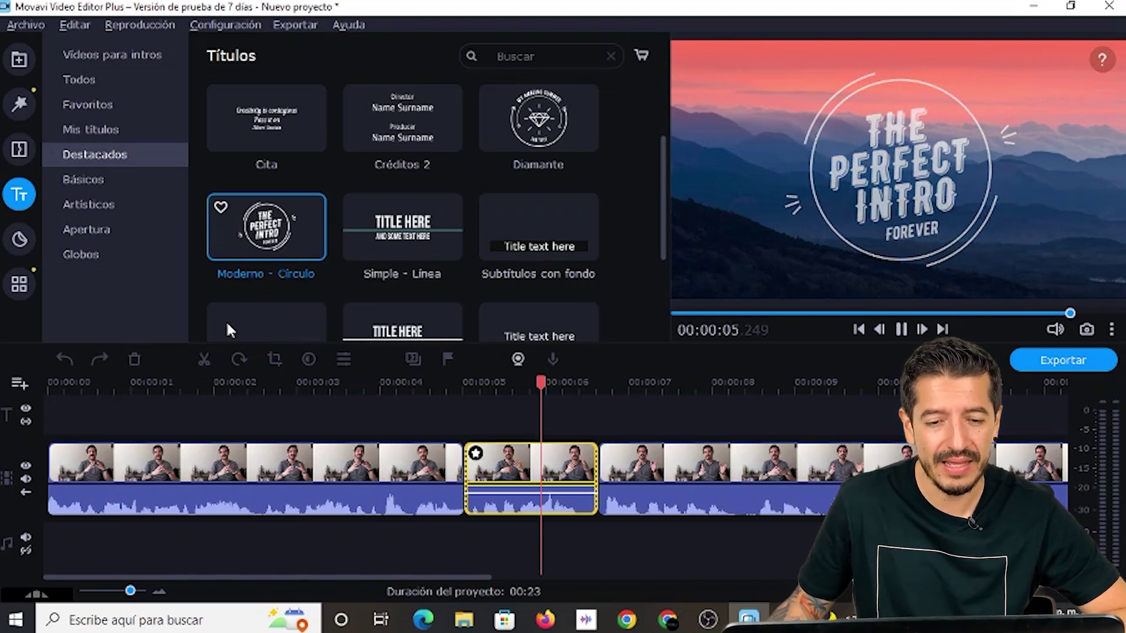
click(280, 391)
drag(267, 229, 283, 396)
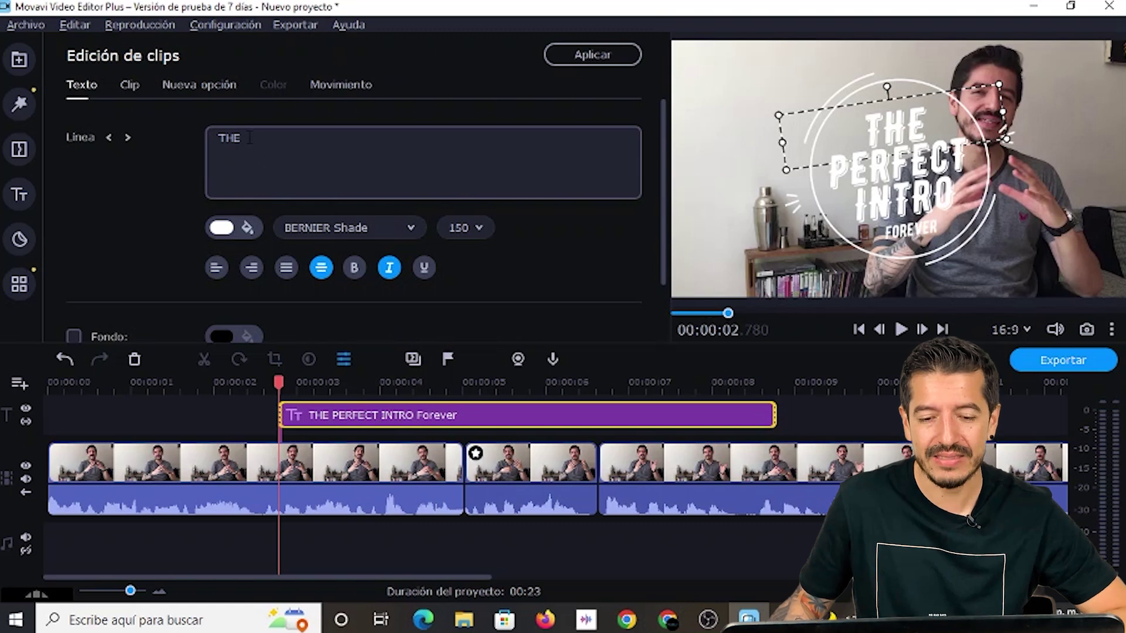
Step: Replace the title's first line, THE, with EL CANAL DE
drag(249, 138, 204, 133)
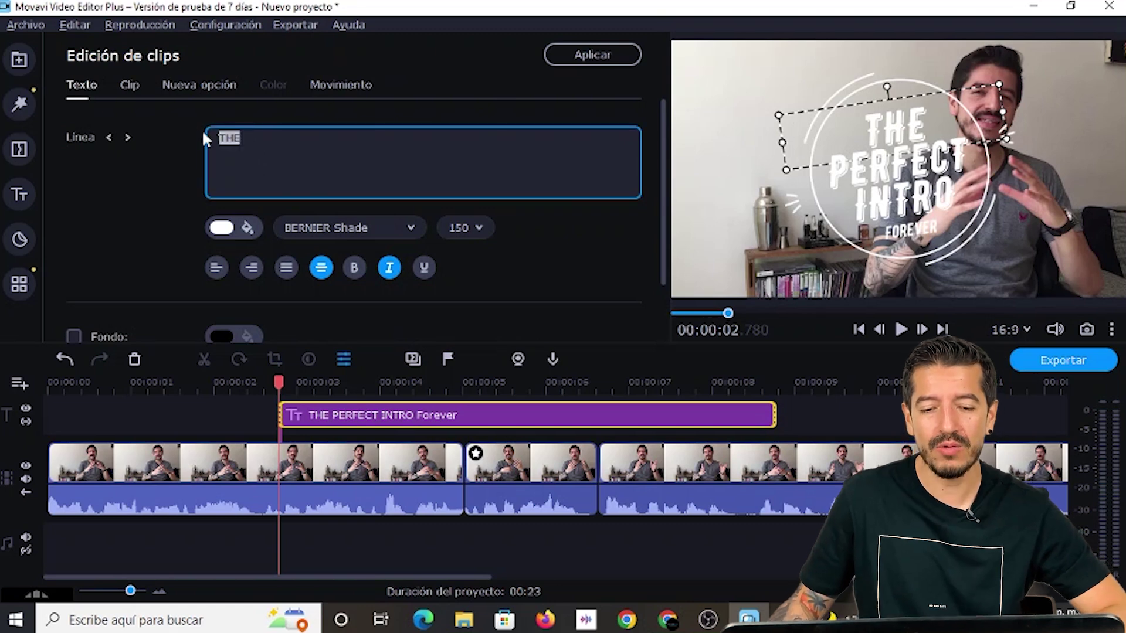
click(341, 417)
click(248, 138)
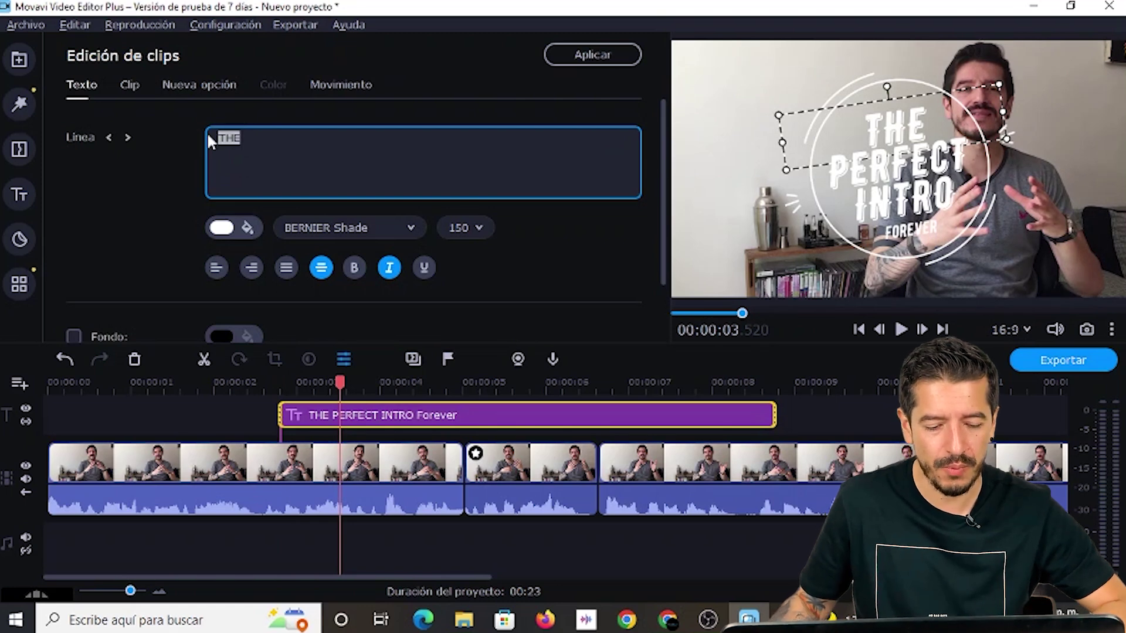
text(EL)
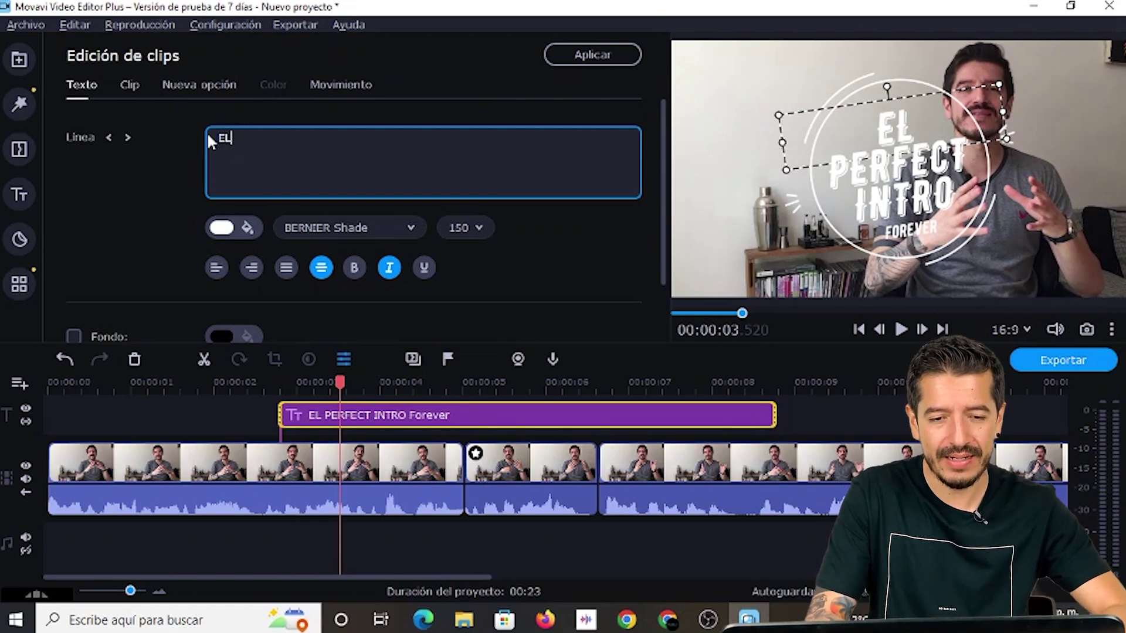
text( CANAL DE)
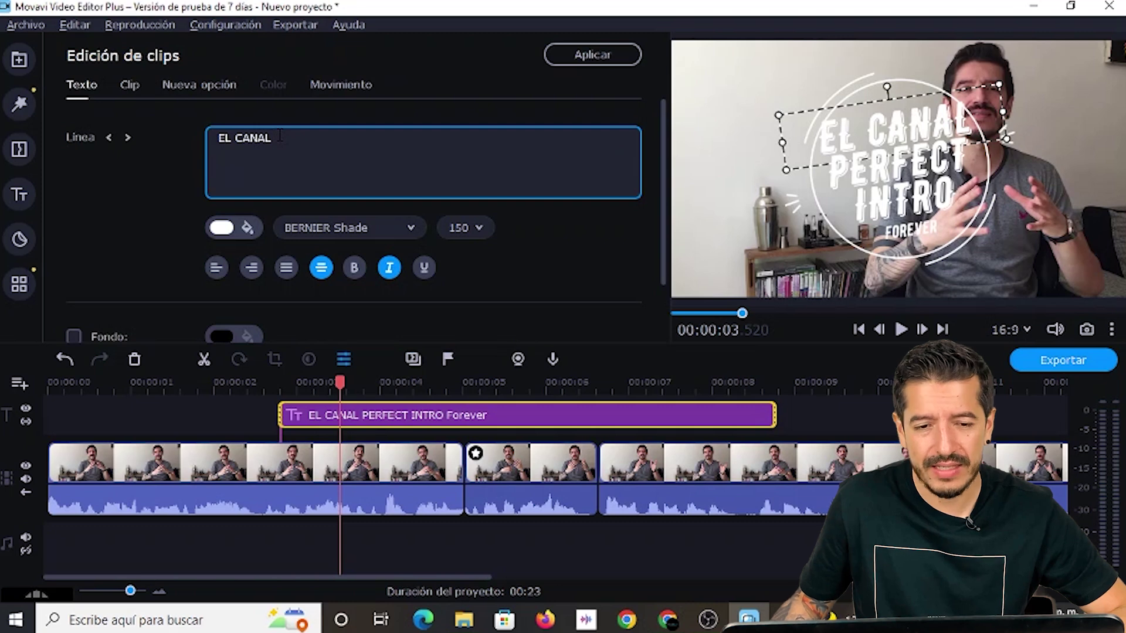
Step: Replace the title's PERFECT line with the channel owner's first name and the INTRO line with the surname, in capitals
click(796, 205)
text(JOSEPH)
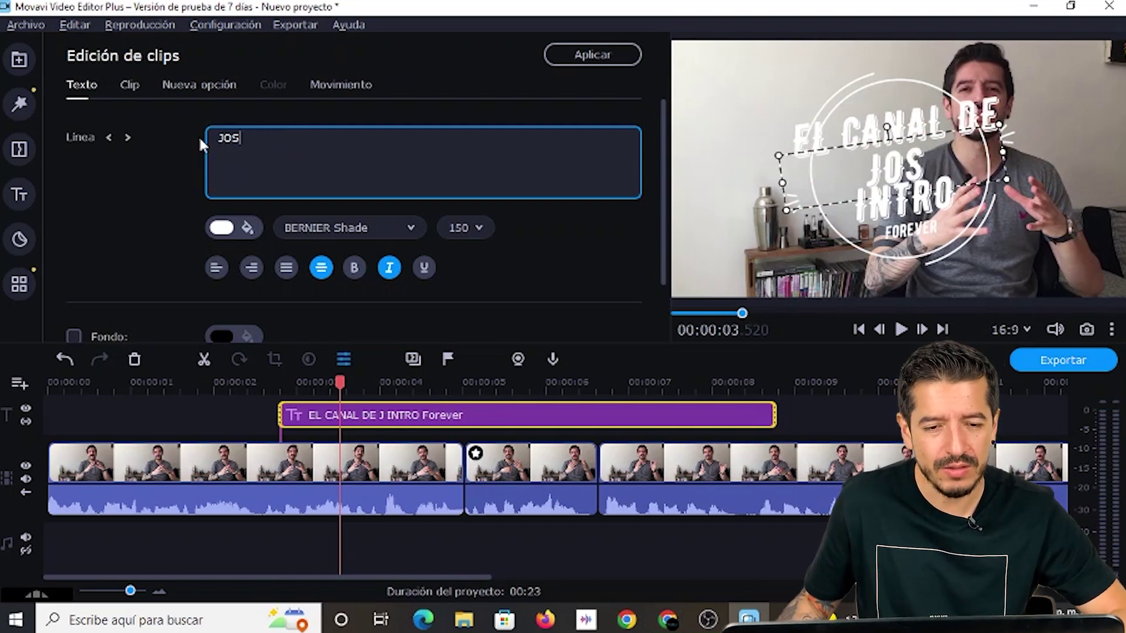
click(800, 188)
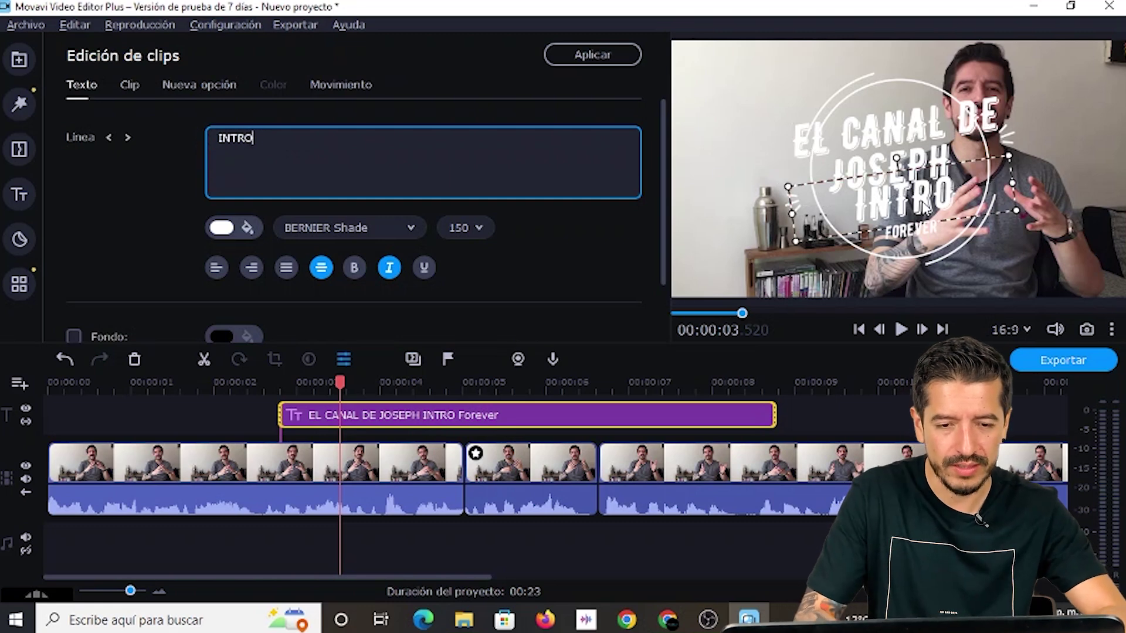
text(GOODING)
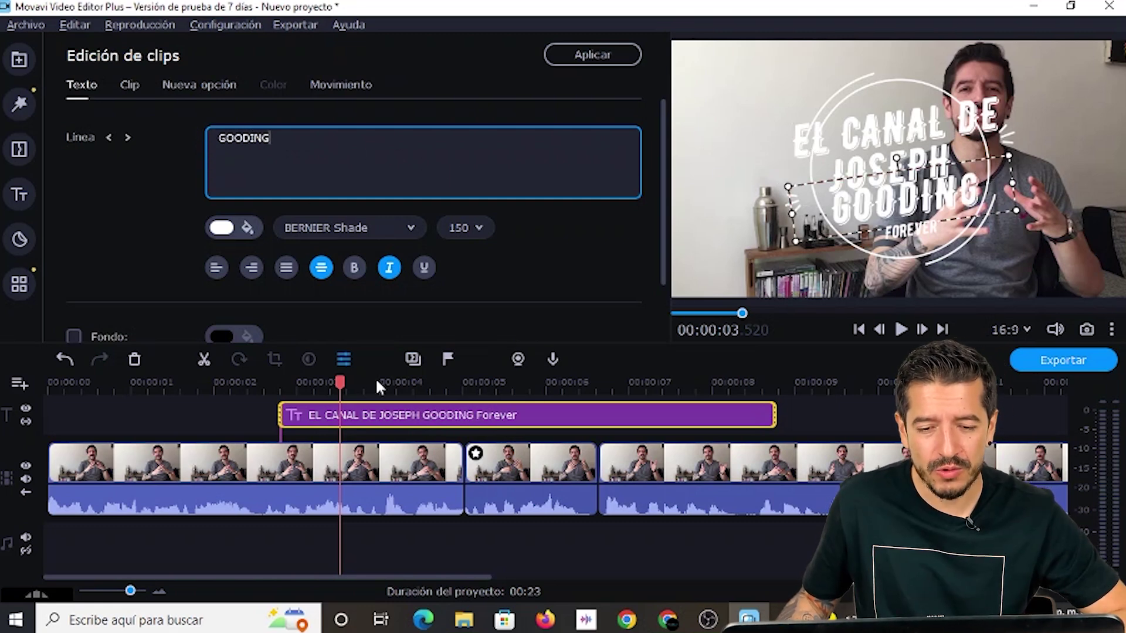
Step: Shrink the whole title, place it on the blank wall beside the speaker, and move the playhead before it to 00:00:02.560
click(328, 382)
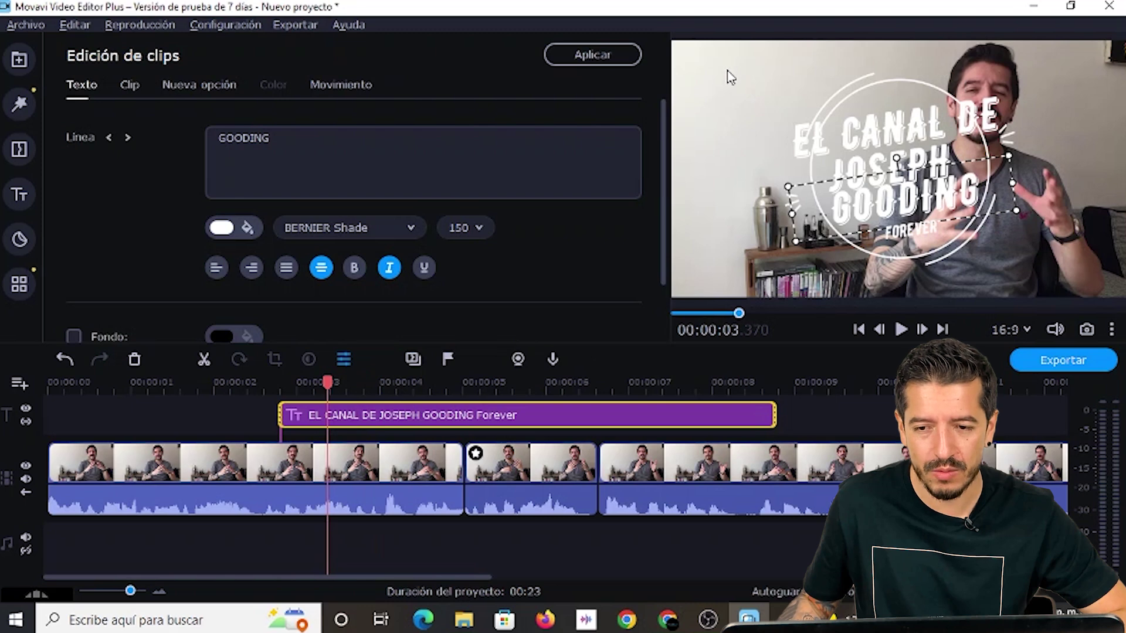
click(772, 134)
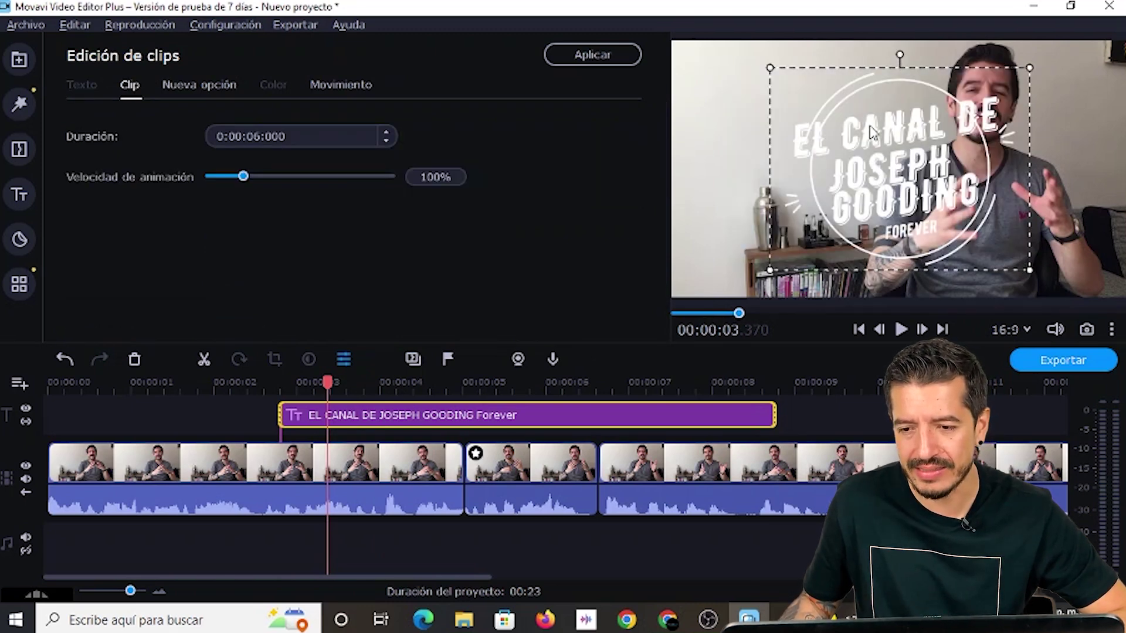
drag(773, 70, 758, 89)
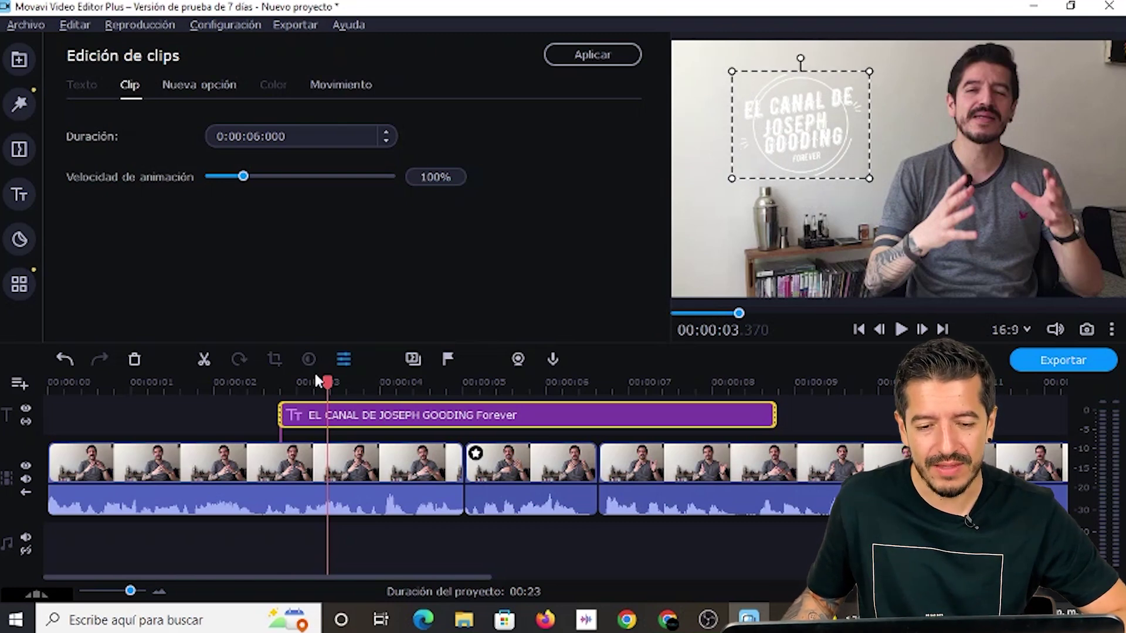
click(260, 382)
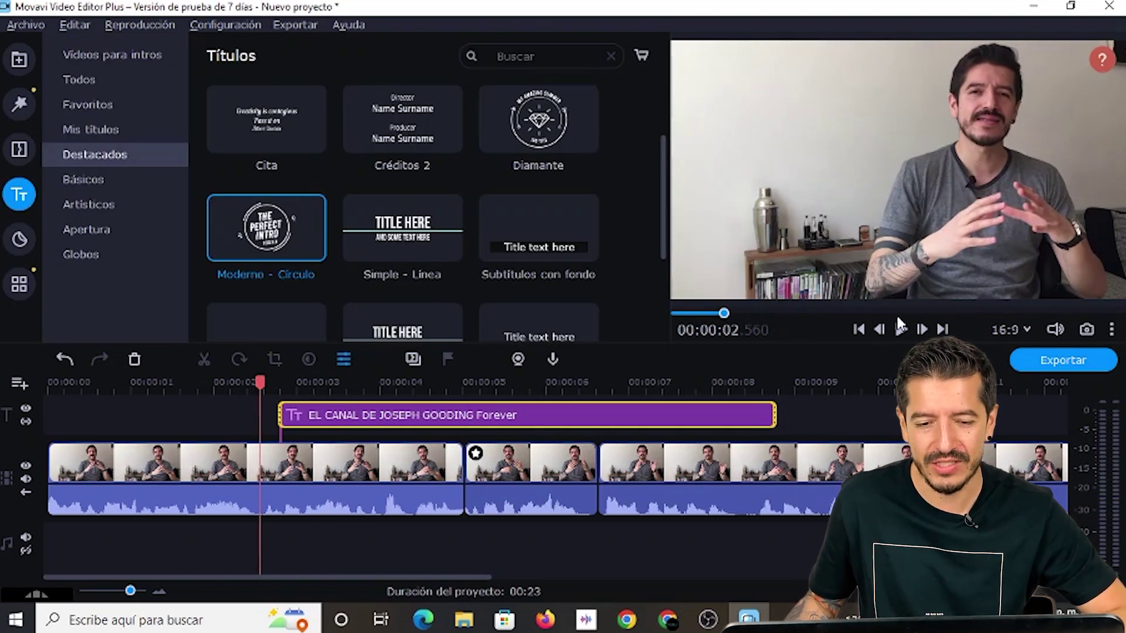
Step: Play the video through the placed title, and preview the Simple - Línea and Moderno - Círculo titles
key(space)
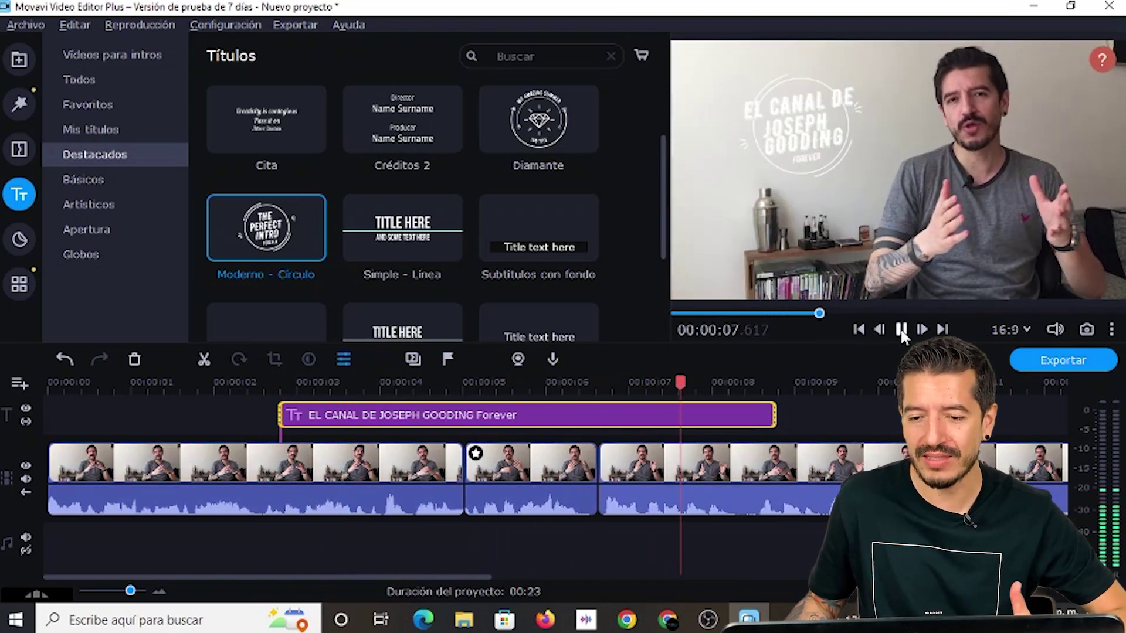
click(902, 330)
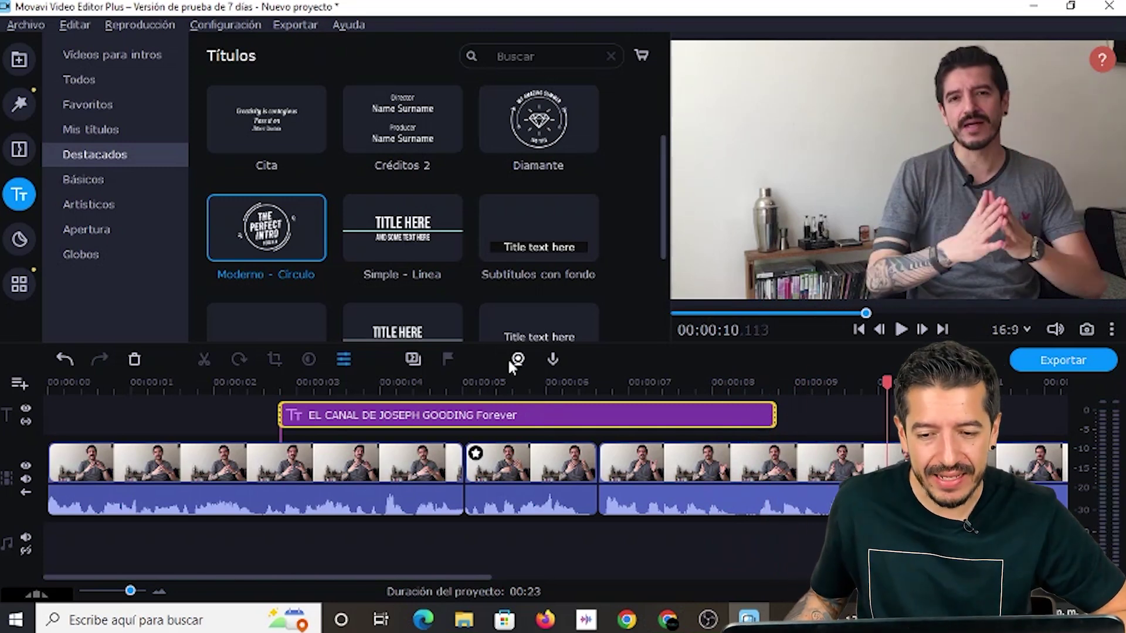
click(418, 228)
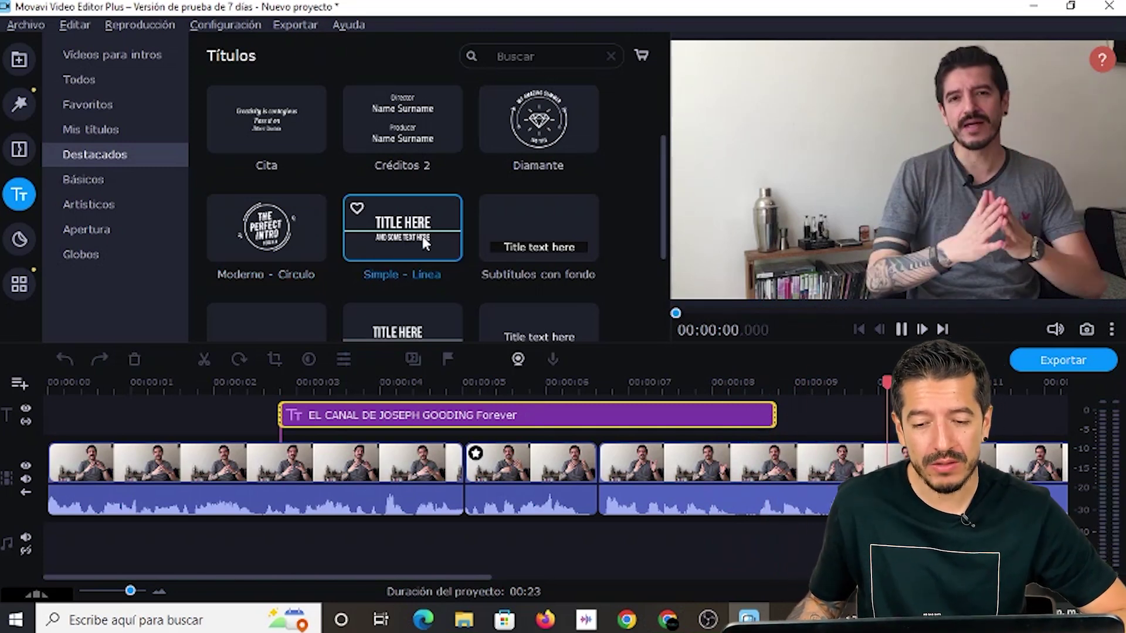
click(280, 256)
Step: Move the title clip along the title track so it starts at 00:00:07.150
click(359, 387)
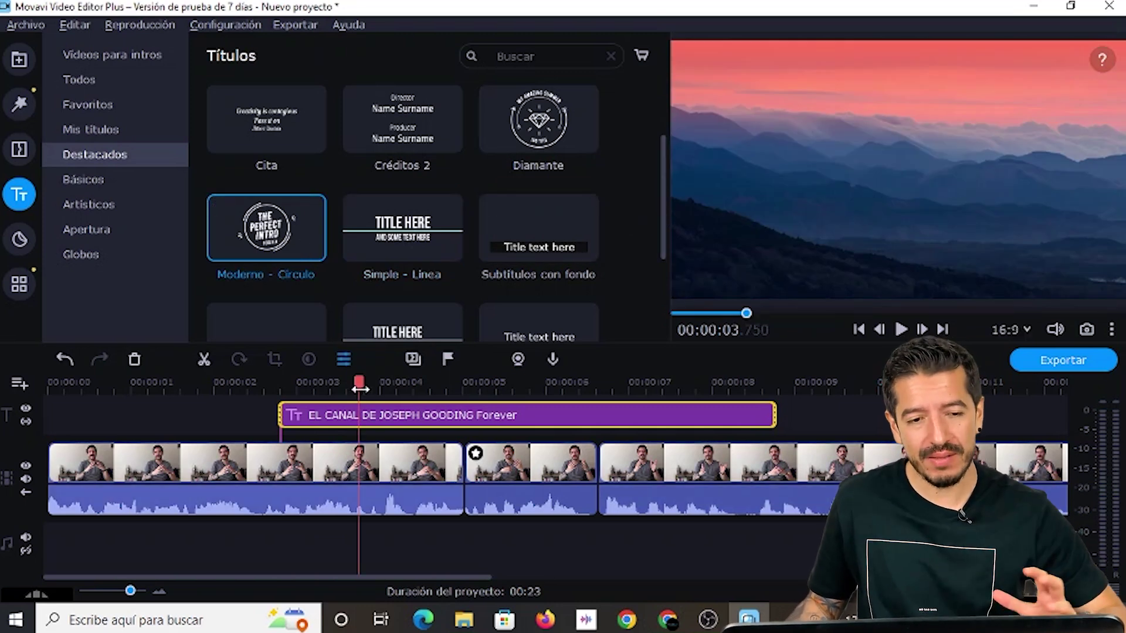
click(454, 409)
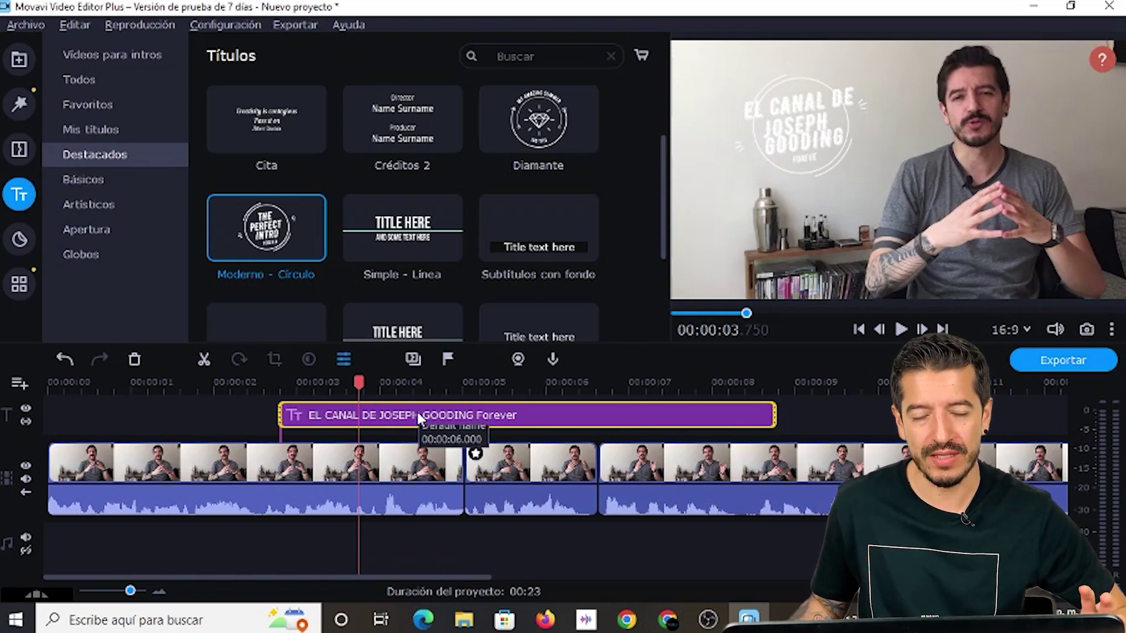
drag(446, 415, 808, 425)
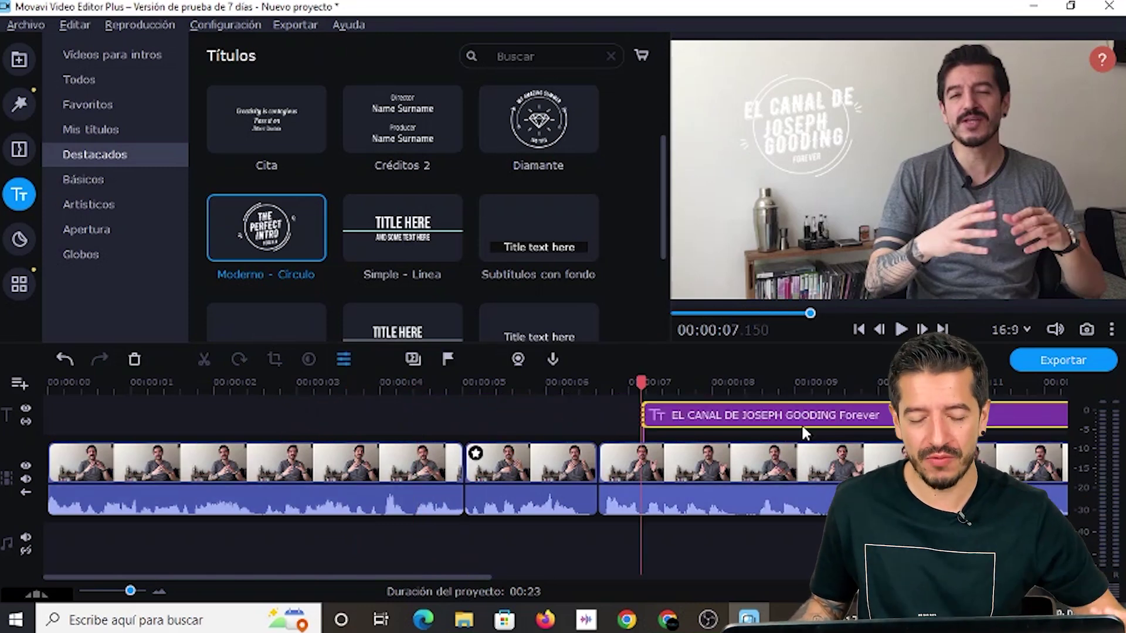
Step: Preview the Alejar rápidamente transition from Destacados and add it between the first and second video segments
click(18, 152)
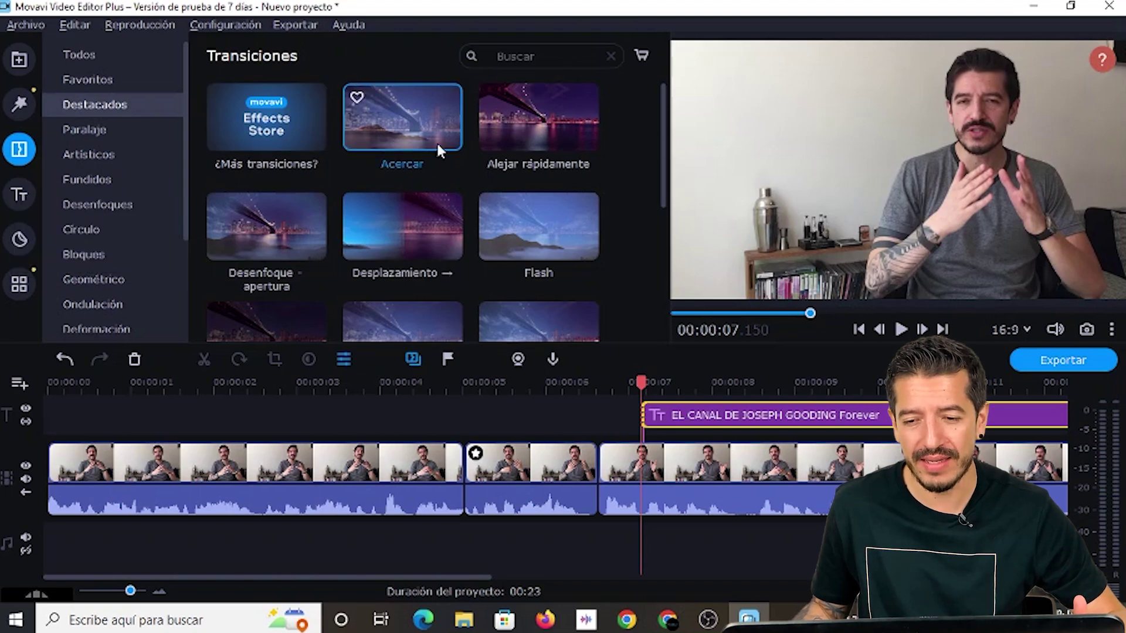
click(525, 140)
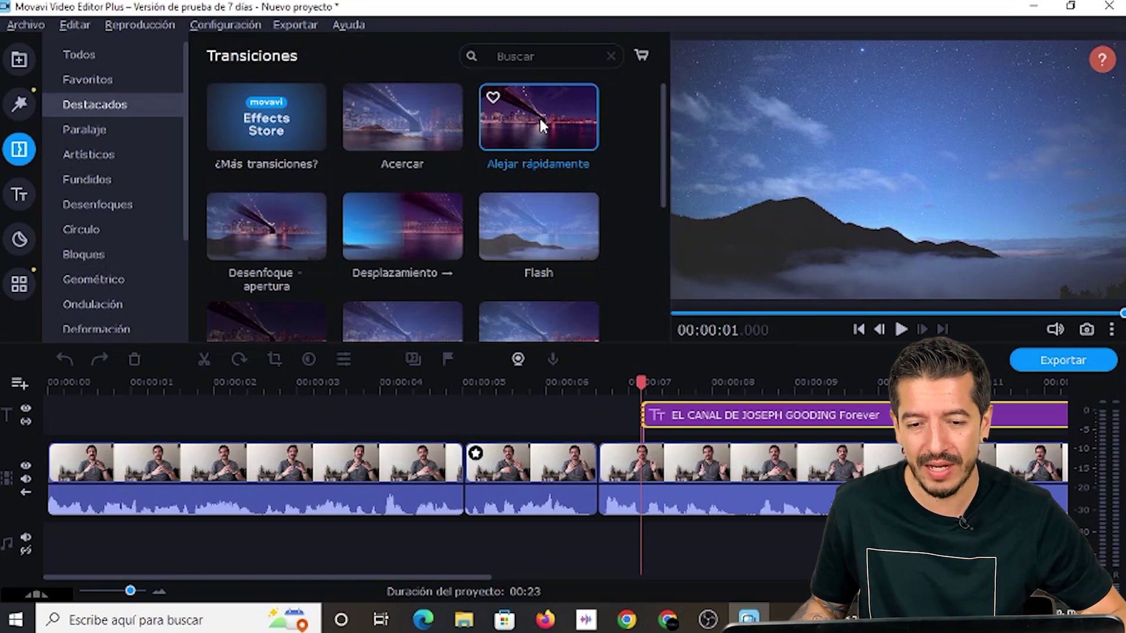
mouse_move(540, 115)
mouse_down()
mouse_move(498, 172)
mouse_move(450, 322)
mouse_move(444, 448)
mouse_up()
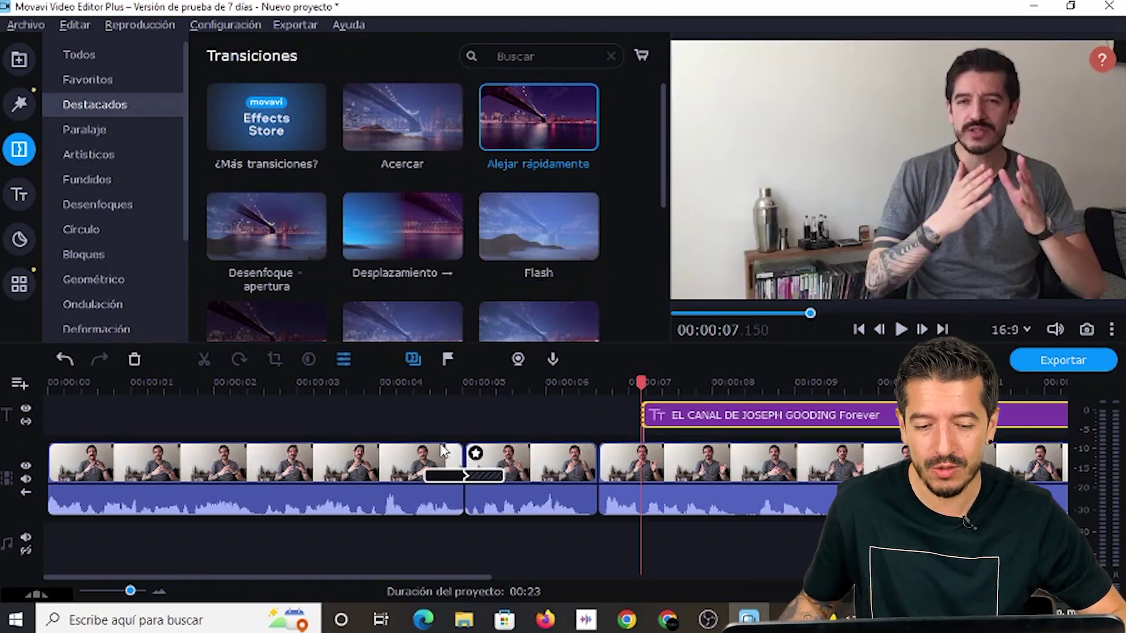
Step: Play the timeline from about 00:00:04.120 to review the transition between the first two segments
click(389, 386)
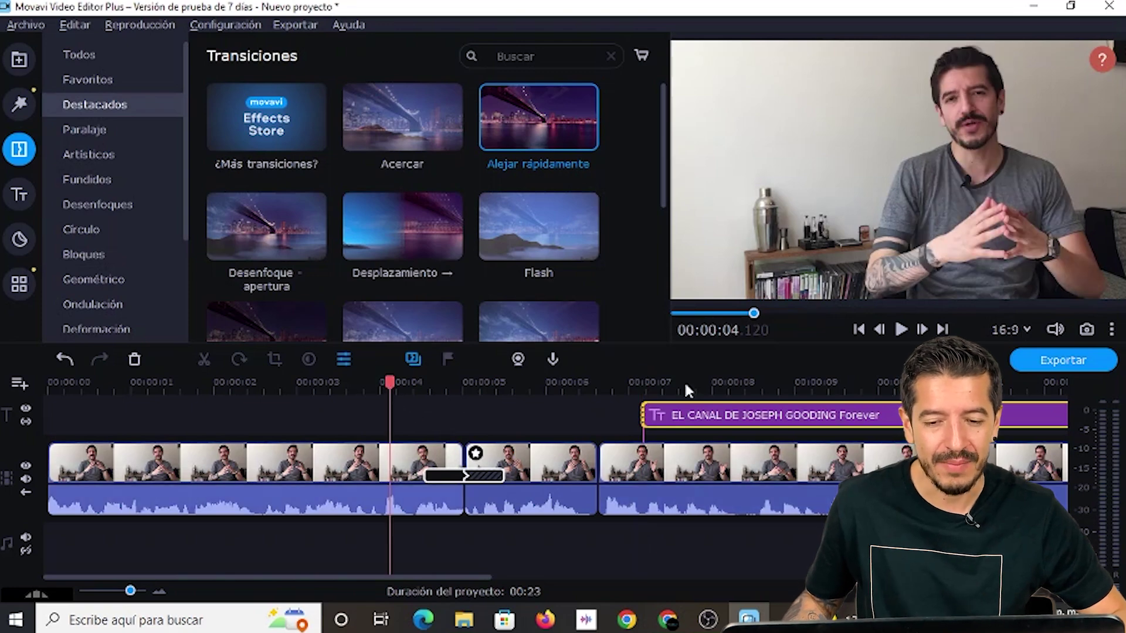
click(900, 331)
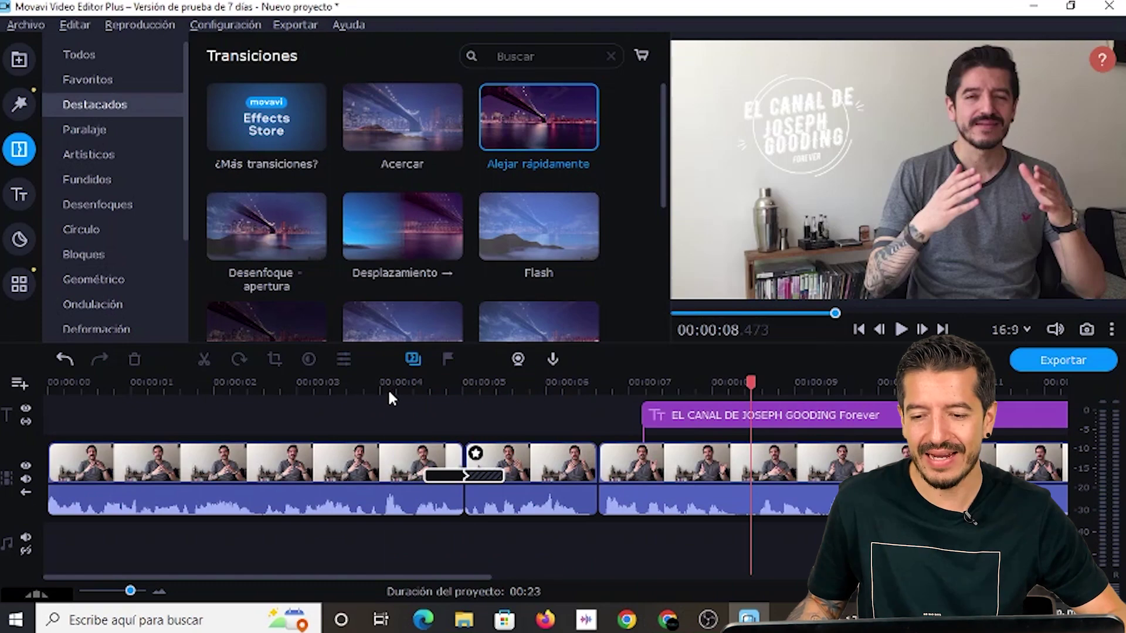
click(389, 387)
click(901, 330)
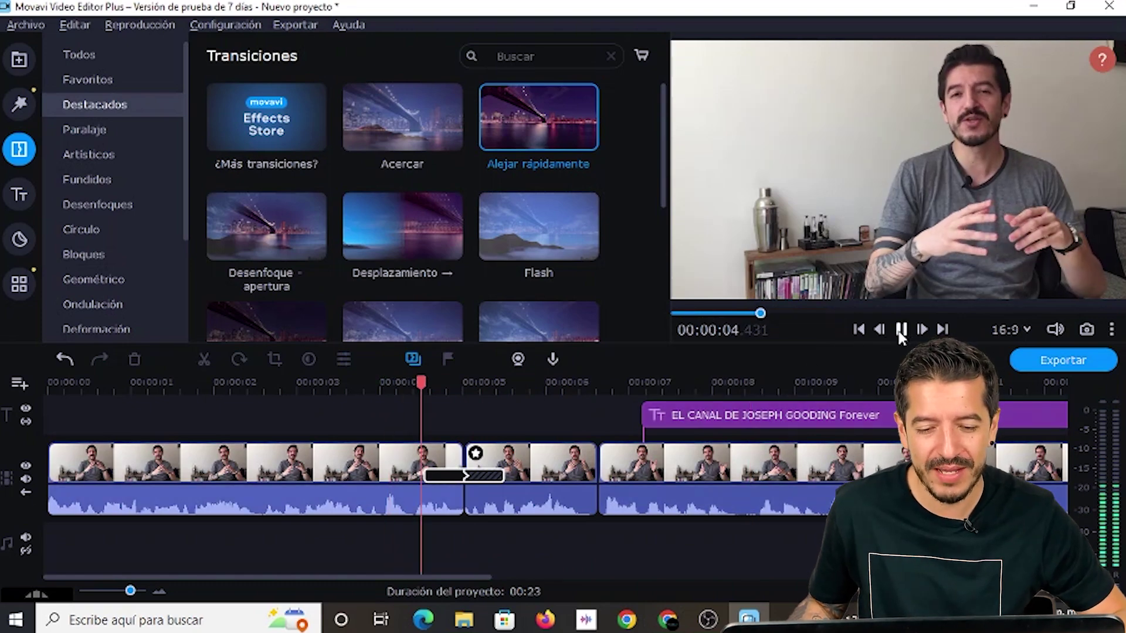
click(901, 330)
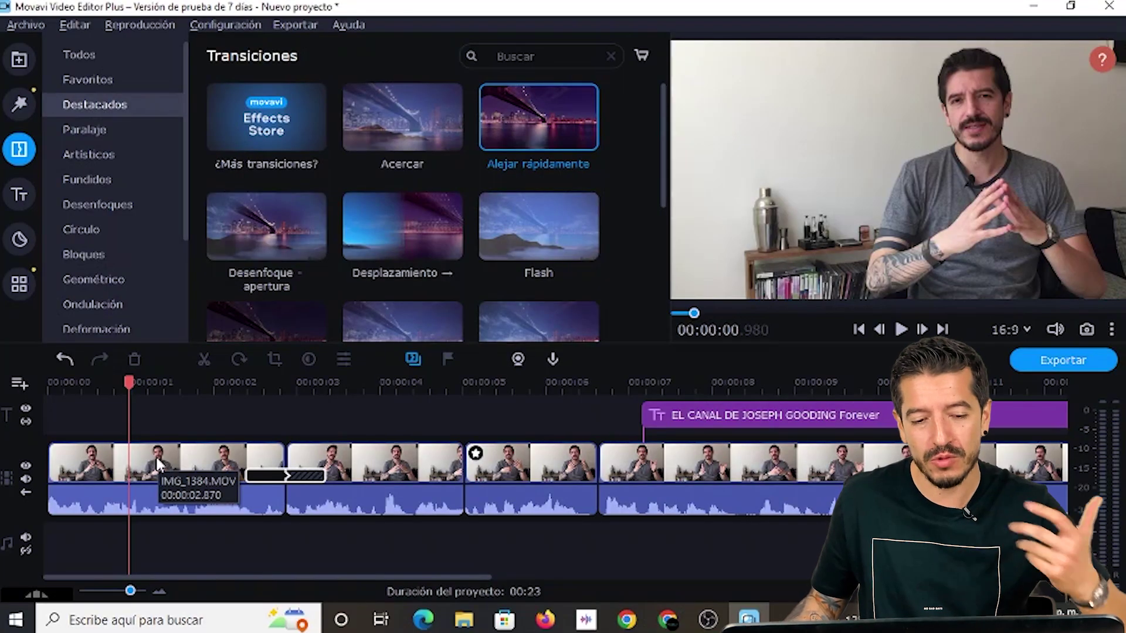
Step: Adjust brightness and the other sliders in the manual mode of Ajustes de color for the first video segment
click(159, 464)
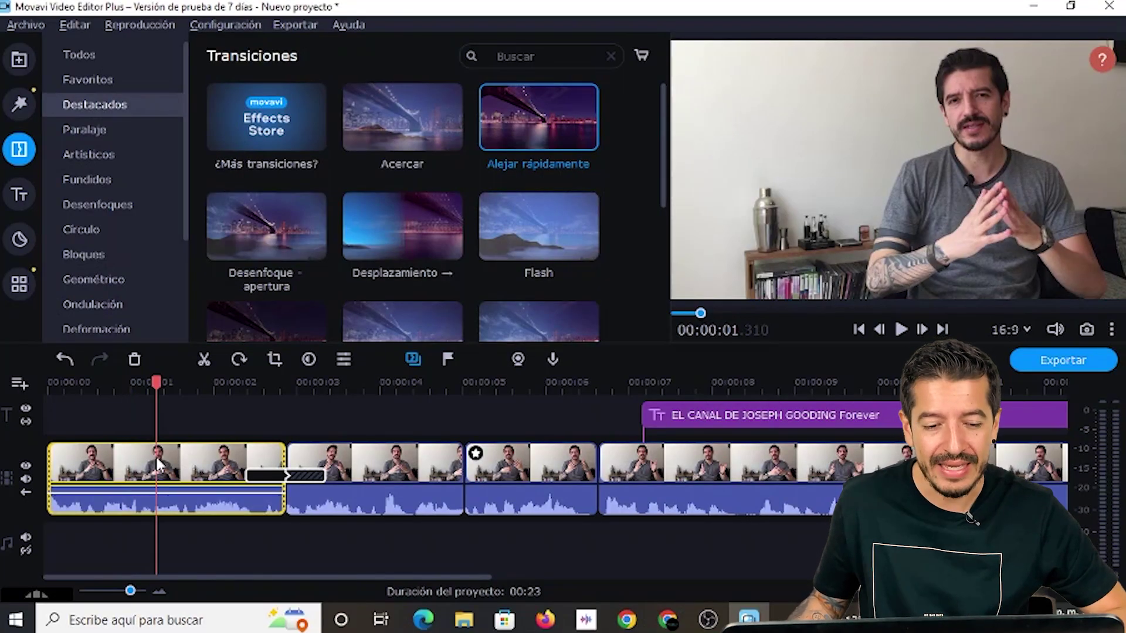
click(308, 358)
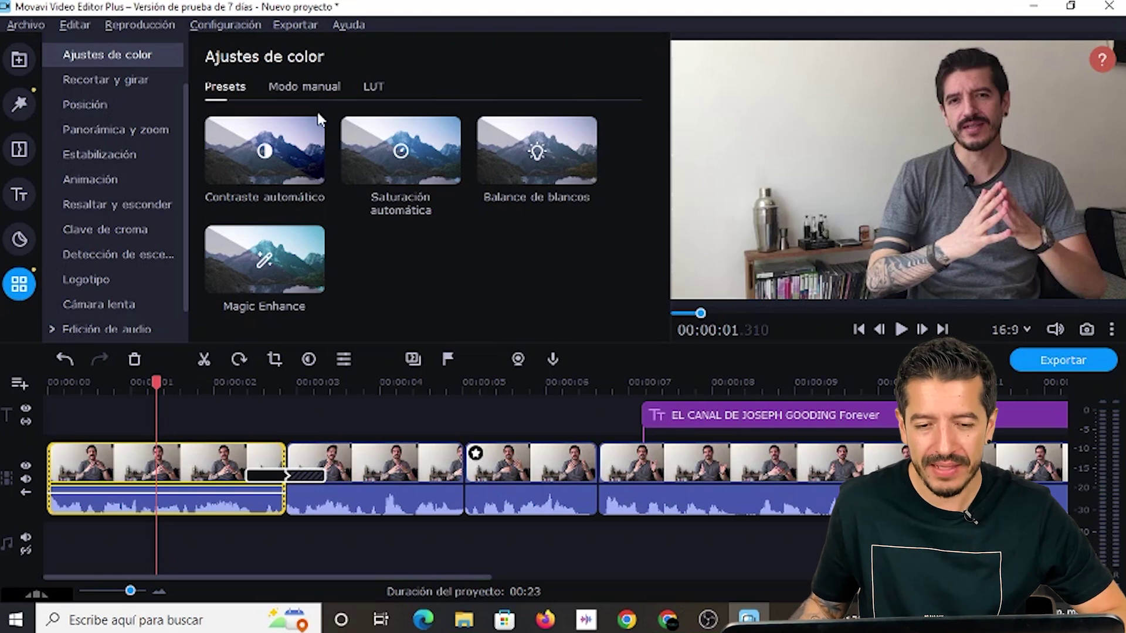
click(300, 86)
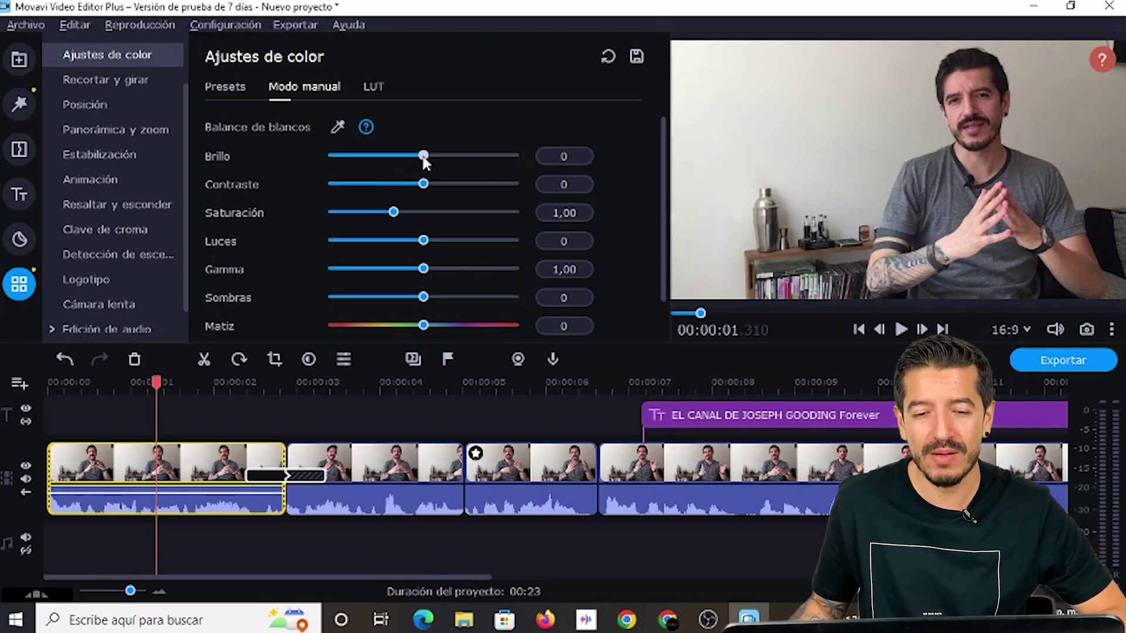
drag(424, 157, 406, 184)
drag(424, 240, 433, 272)
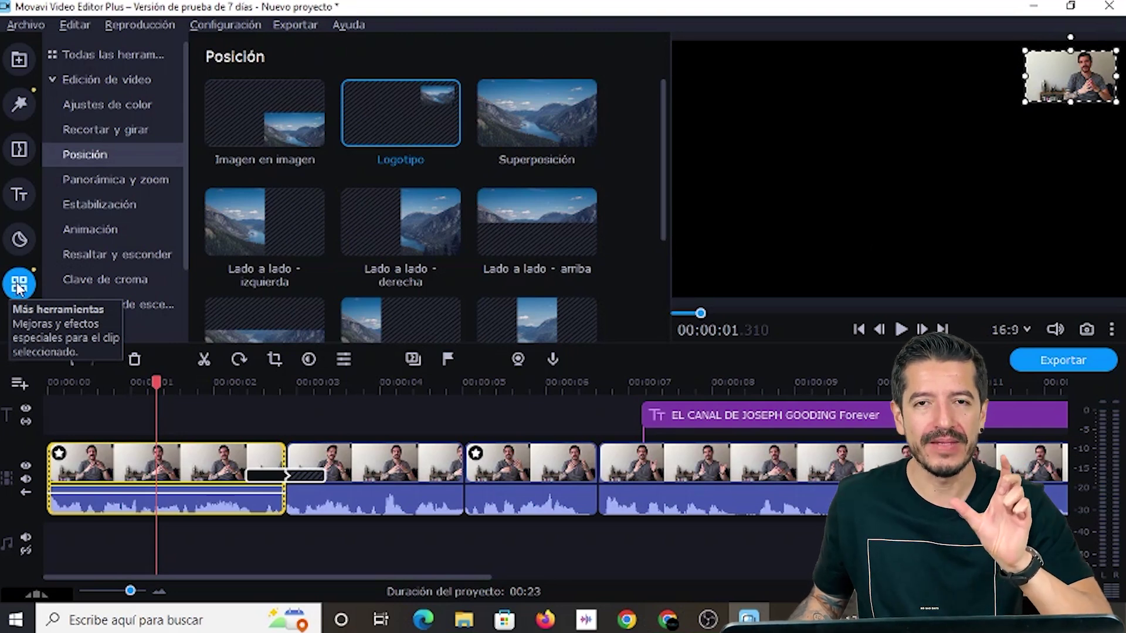
Step: Try the Superposición, Lado a lado - derecha, Logotipo and Lado a lado - izquierda position layouts on the first segment
click(86, 57)
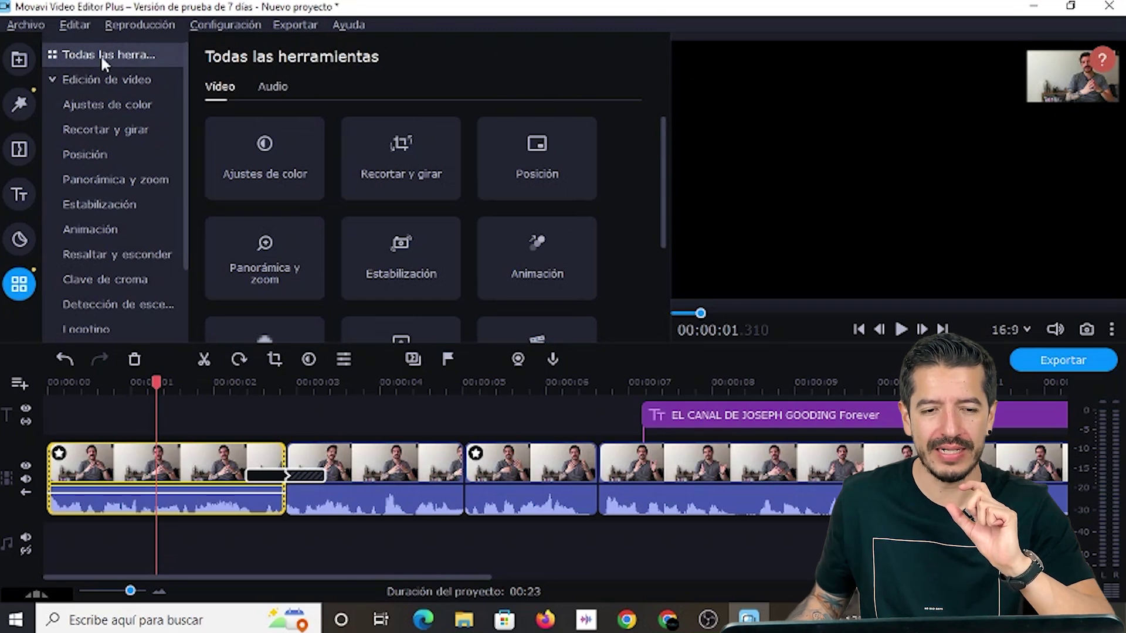
click(549, 159)
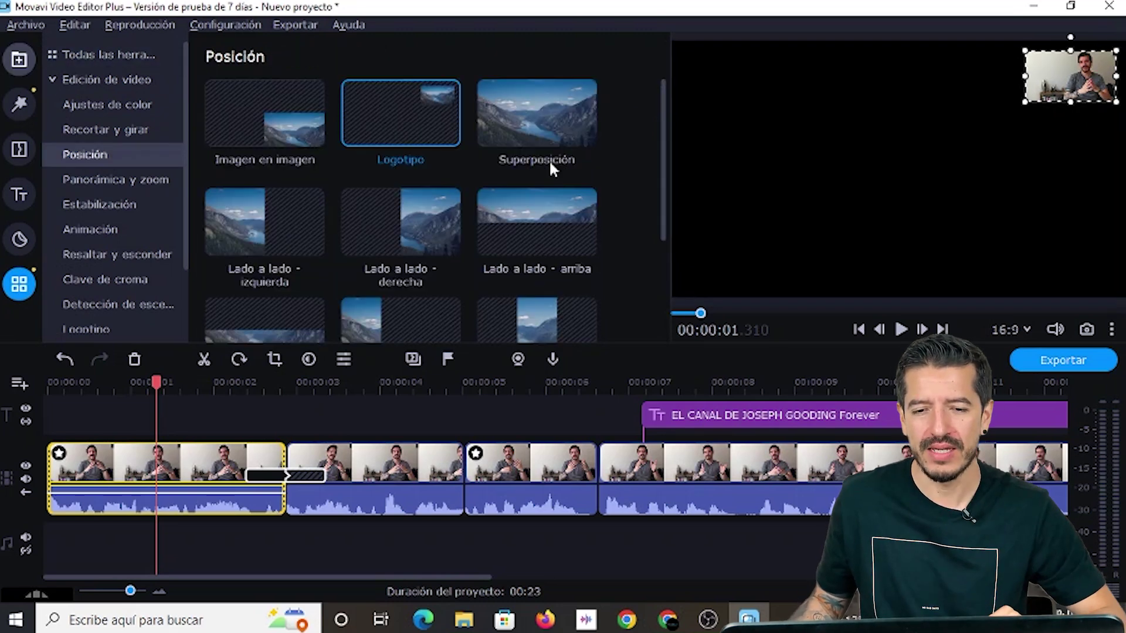
click(533, 122)
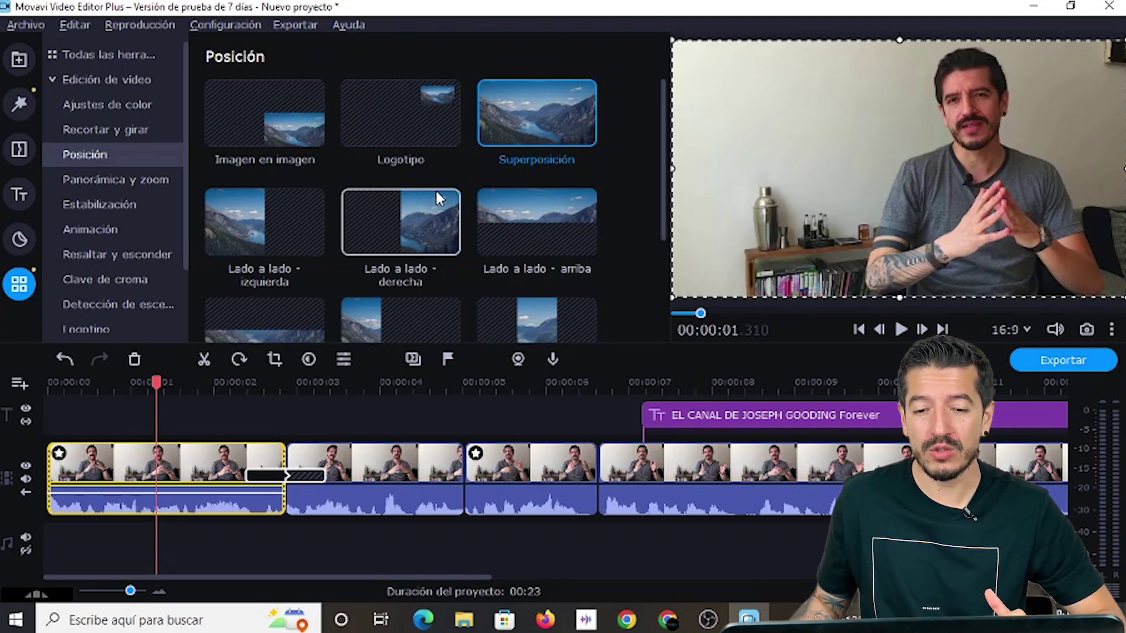
click(409, 215)
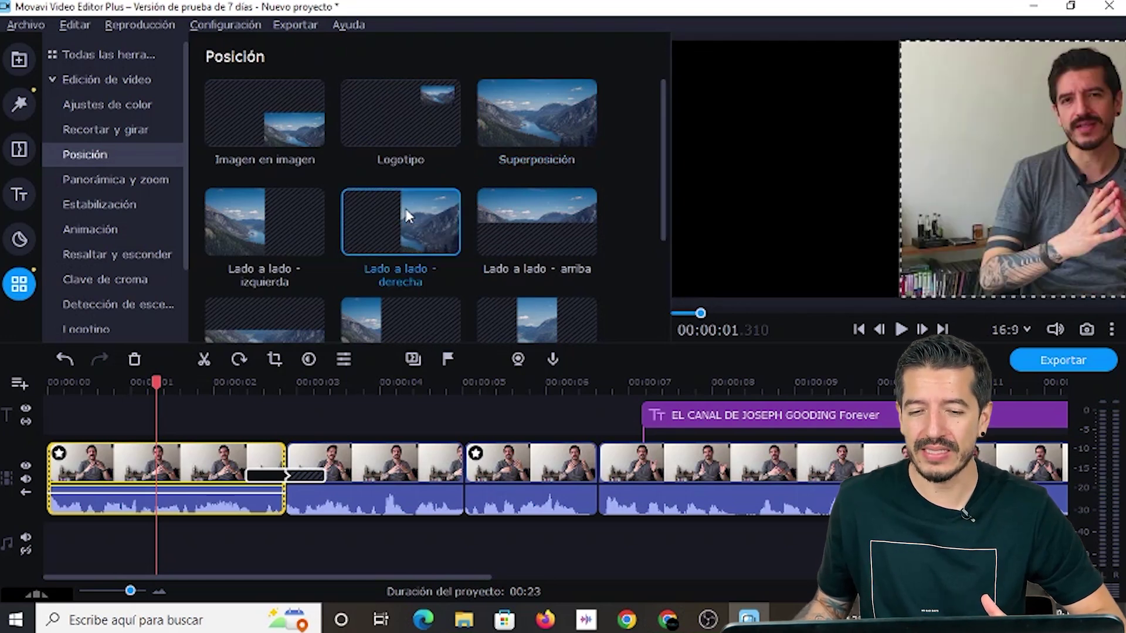
click(405, 129)
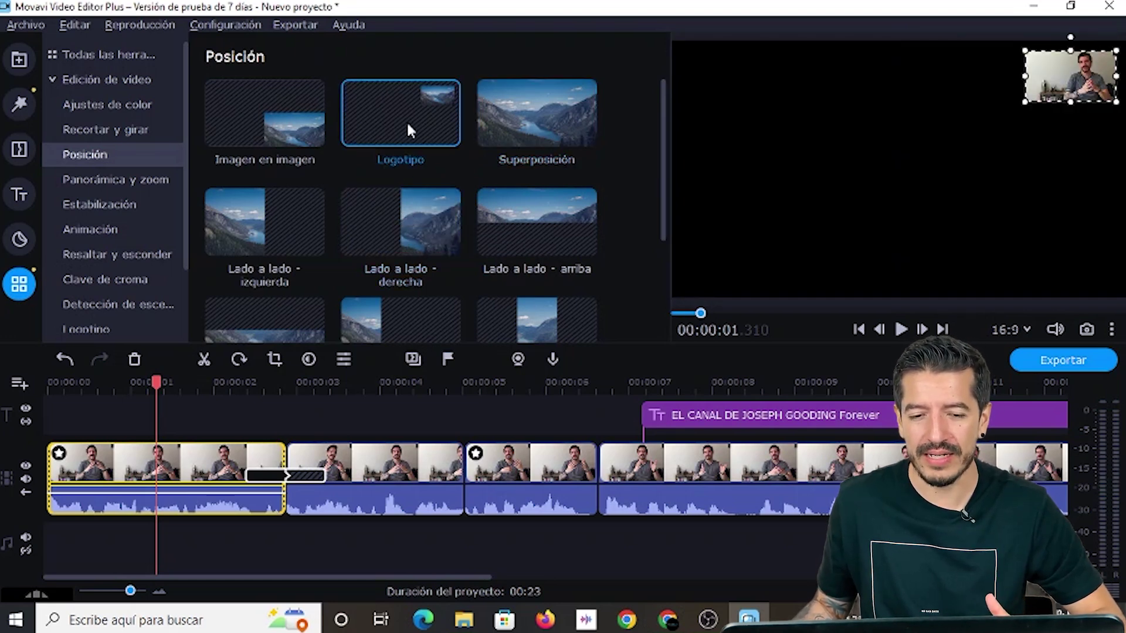
click(255, 234)
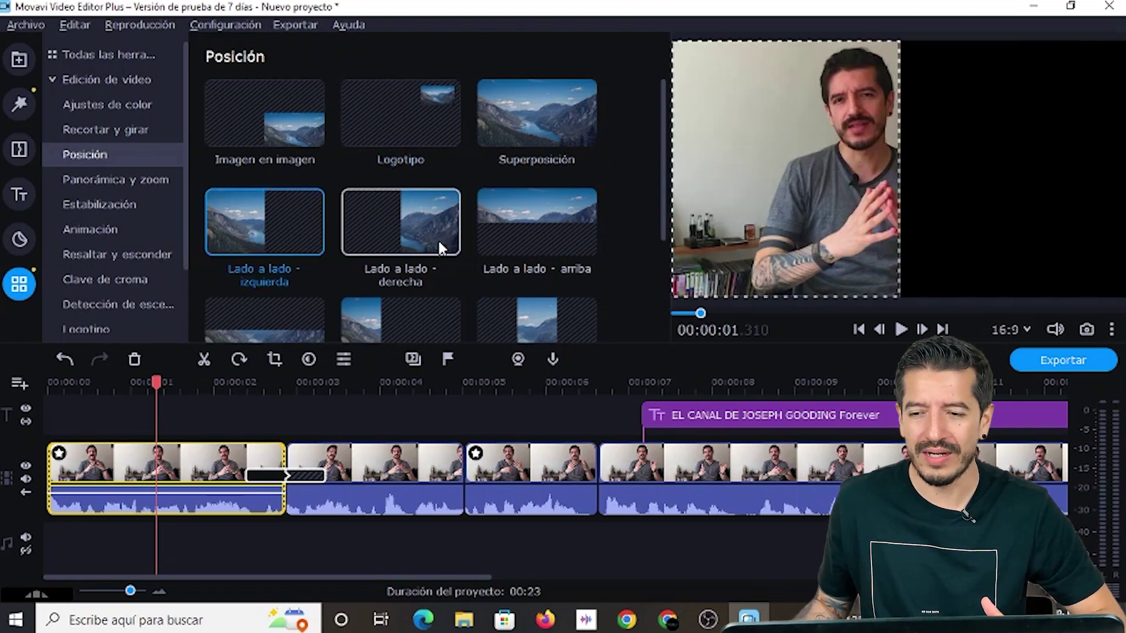
Step: Try the Trío - centro and Trío - izquierda position layouts on the first segment
scroll(434, 240, down, 1)
click(537, 278)
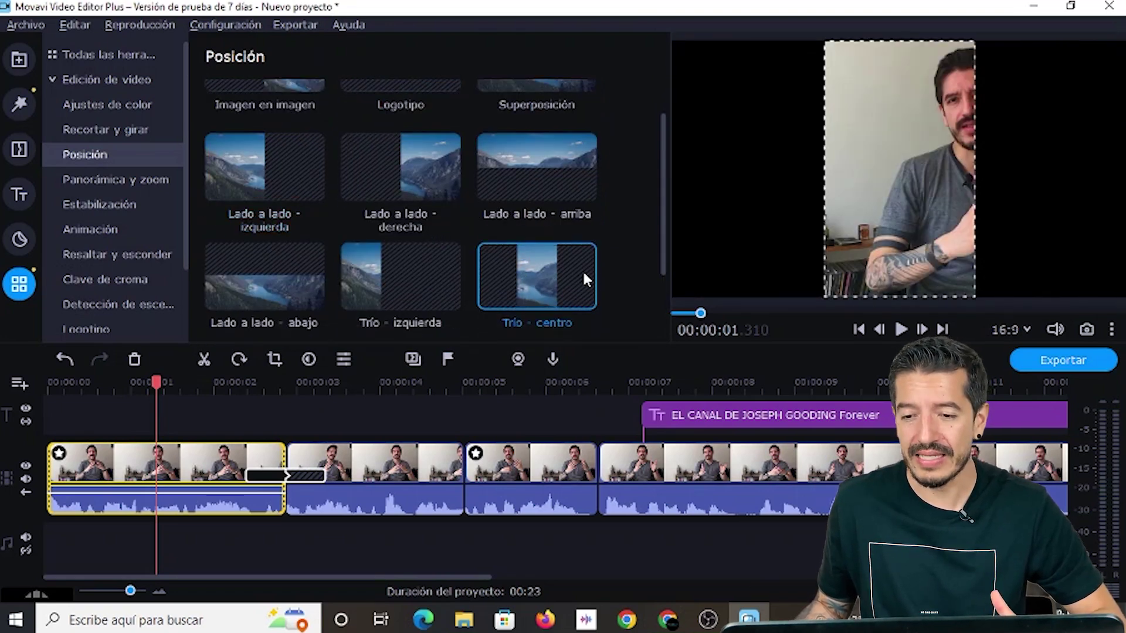
click(380, 272)
click(534, 275)
scroll(527, 269, up, 2)
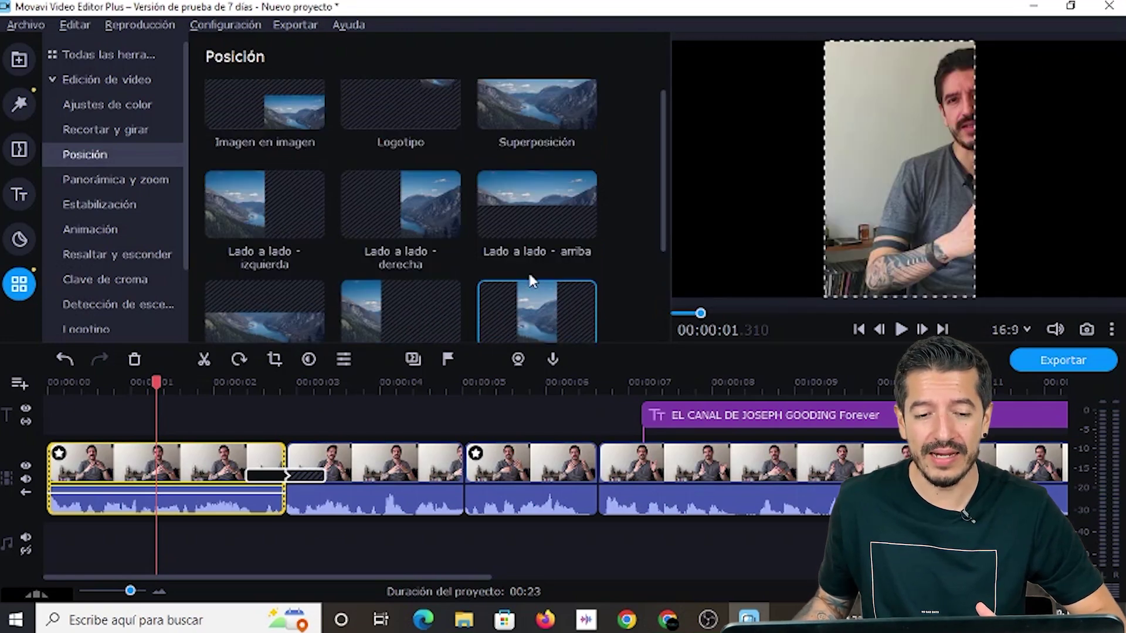
Step: Try the side-by-side and Imagen en imagen layouts, and set the first segment's position to Logotipo
click(415, 225)
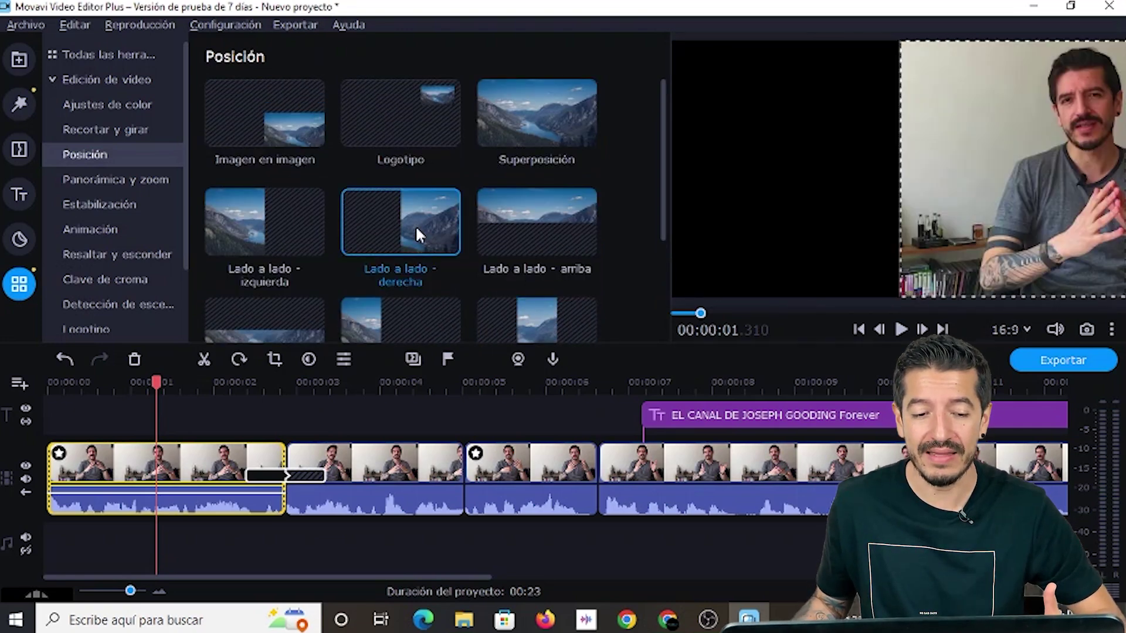
click(517, 220)
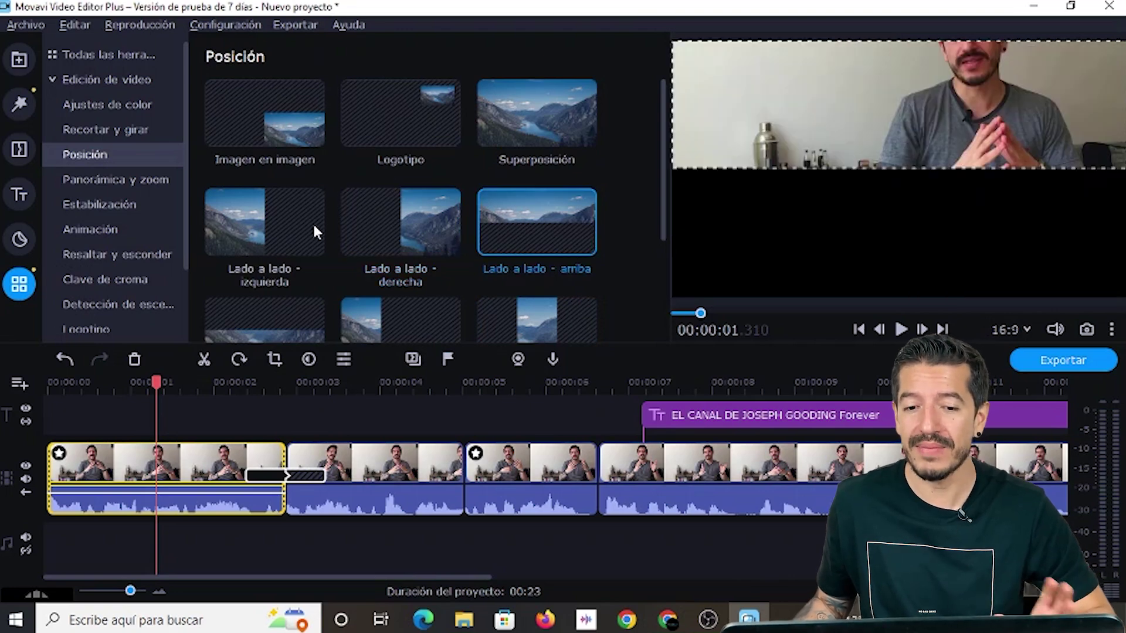
click(286, 224)
click(294, 122)
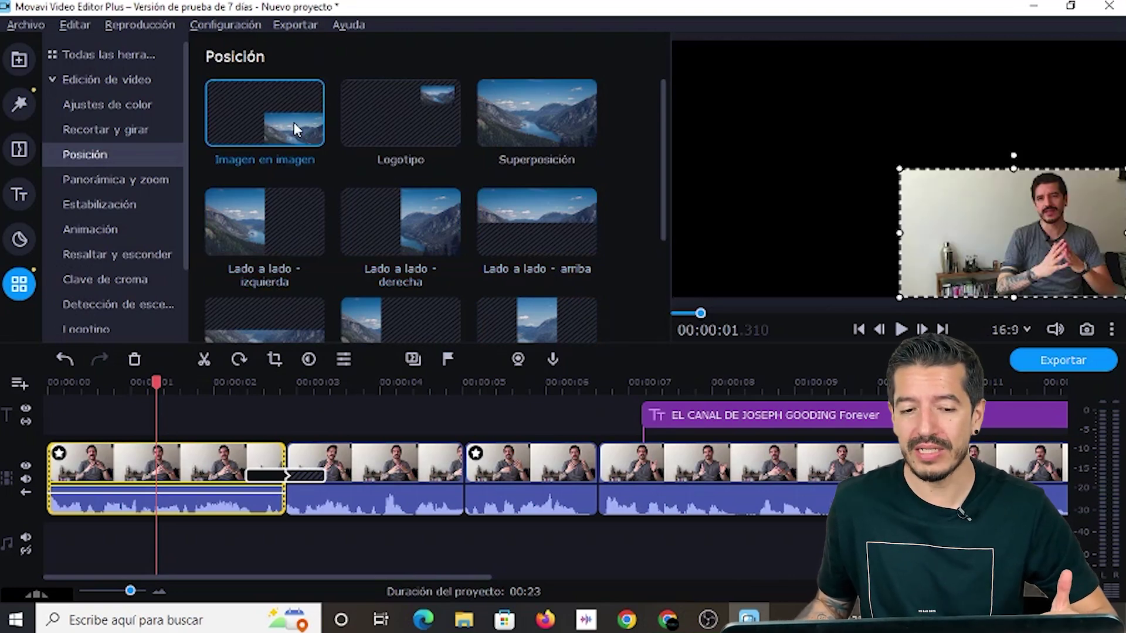
click(396, 126)
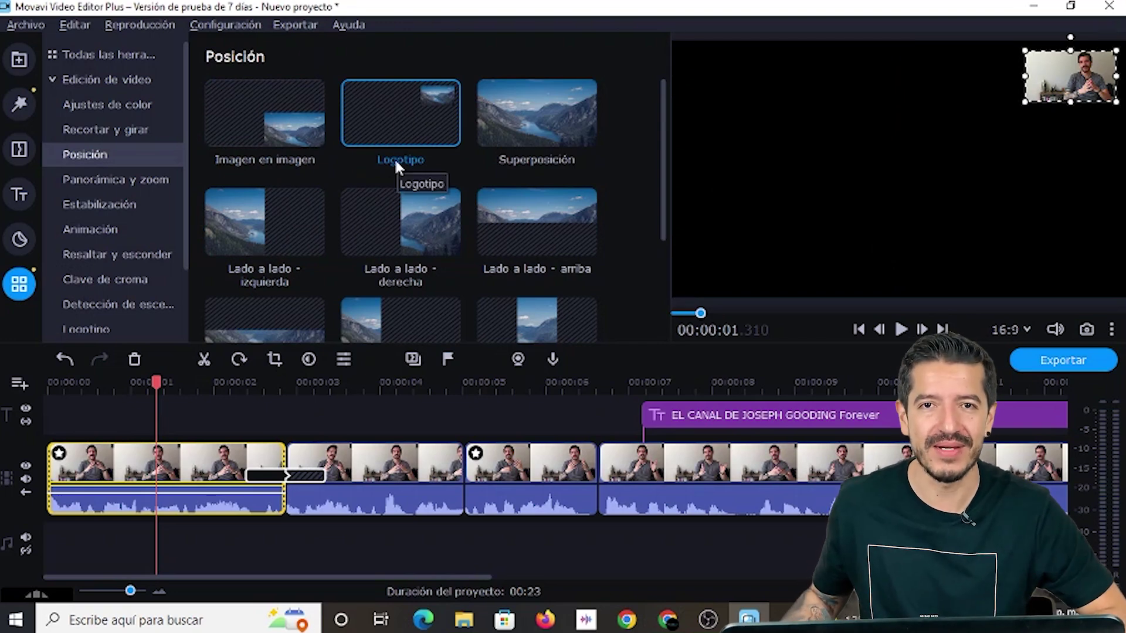
key(Escape)
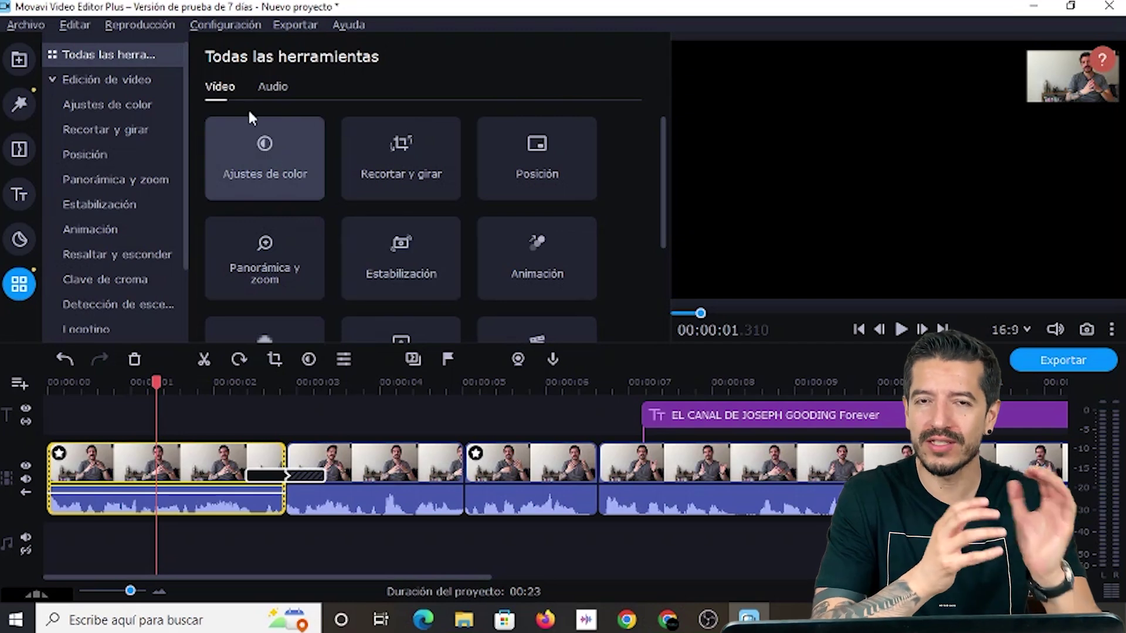
Step: Set noise suppression on the first segment's audio to 40% with Eliminación de ruido, and move the playhead to 00:00:01.740
click(273, 86)
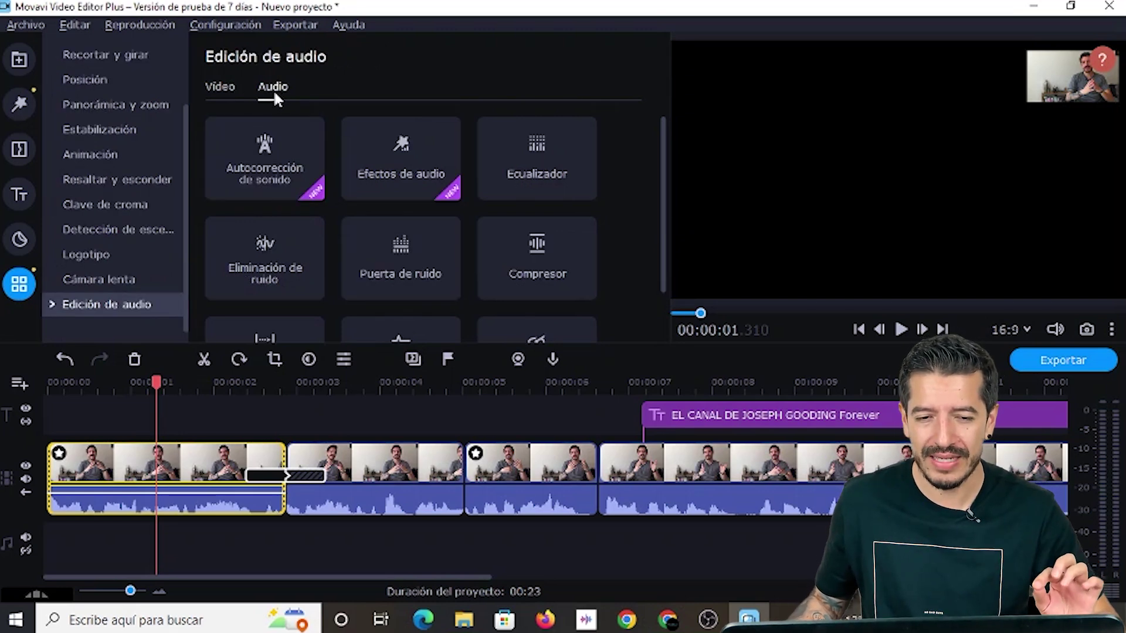
drag(664, 208, 665, 221)
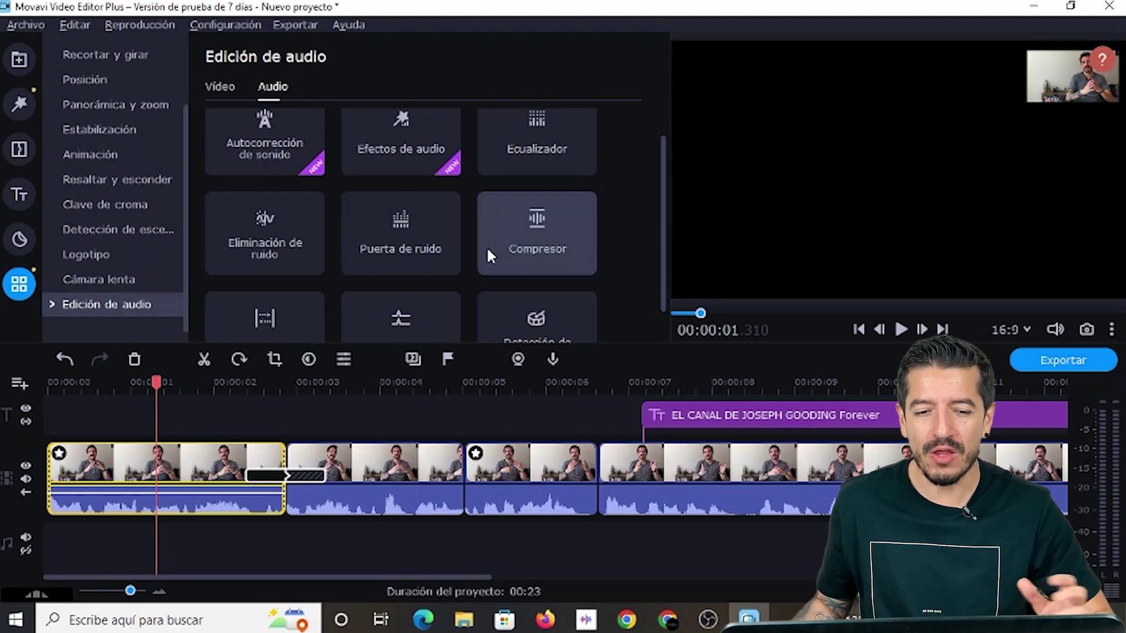
scroll(535, 282, down, 2)
drag(661, 276, 664, 254)
click(281, 240)
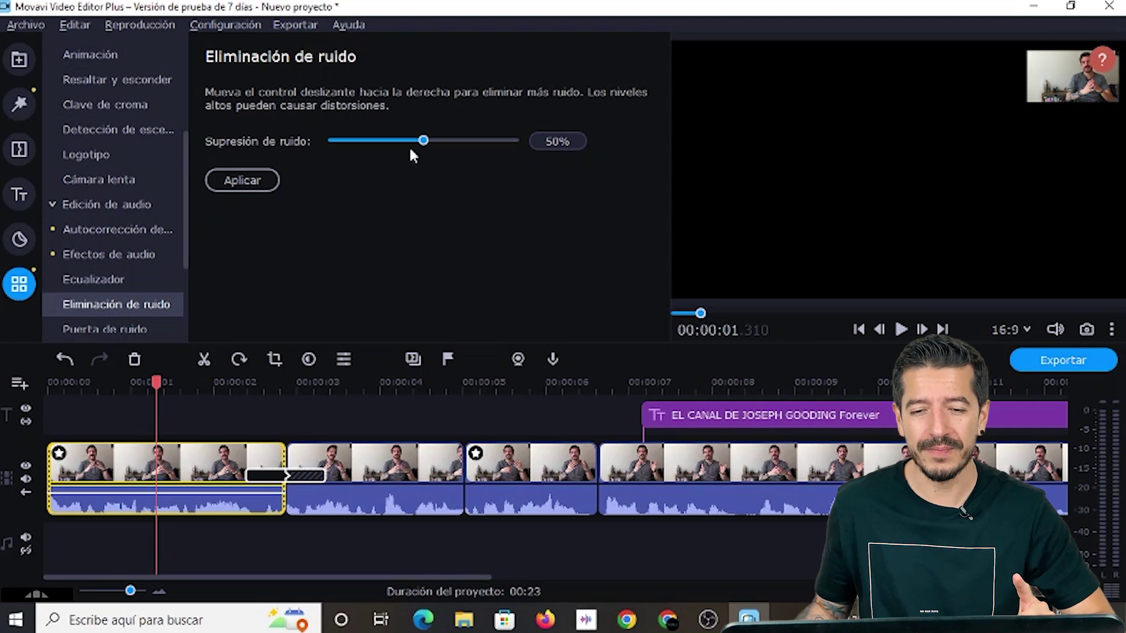
drag(426, 140, 407, 140)
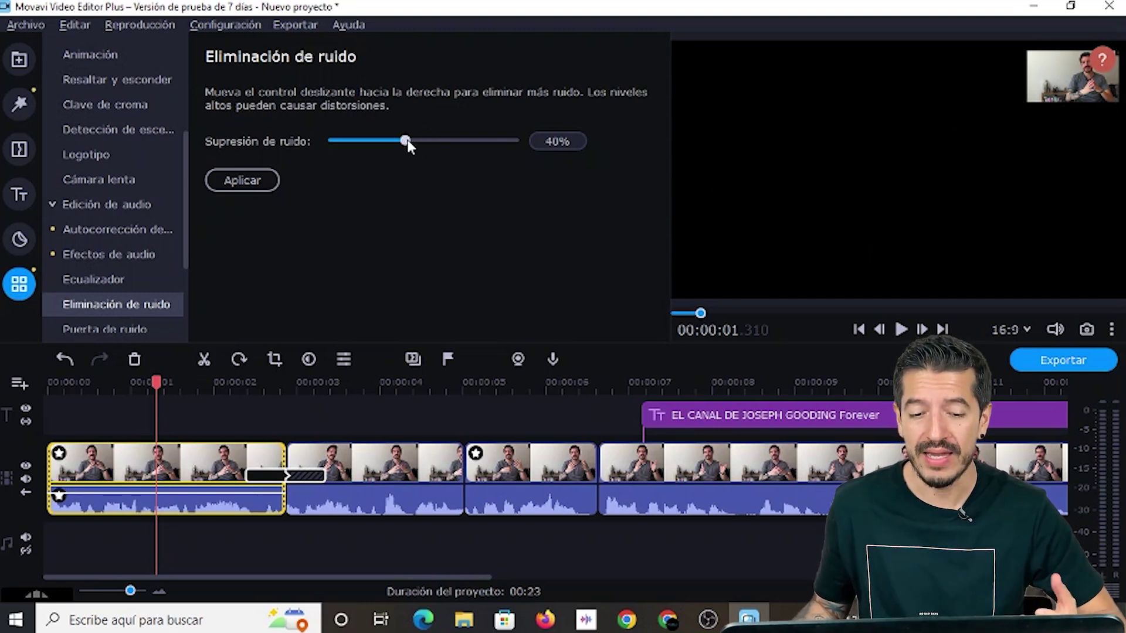
click(191, 463)
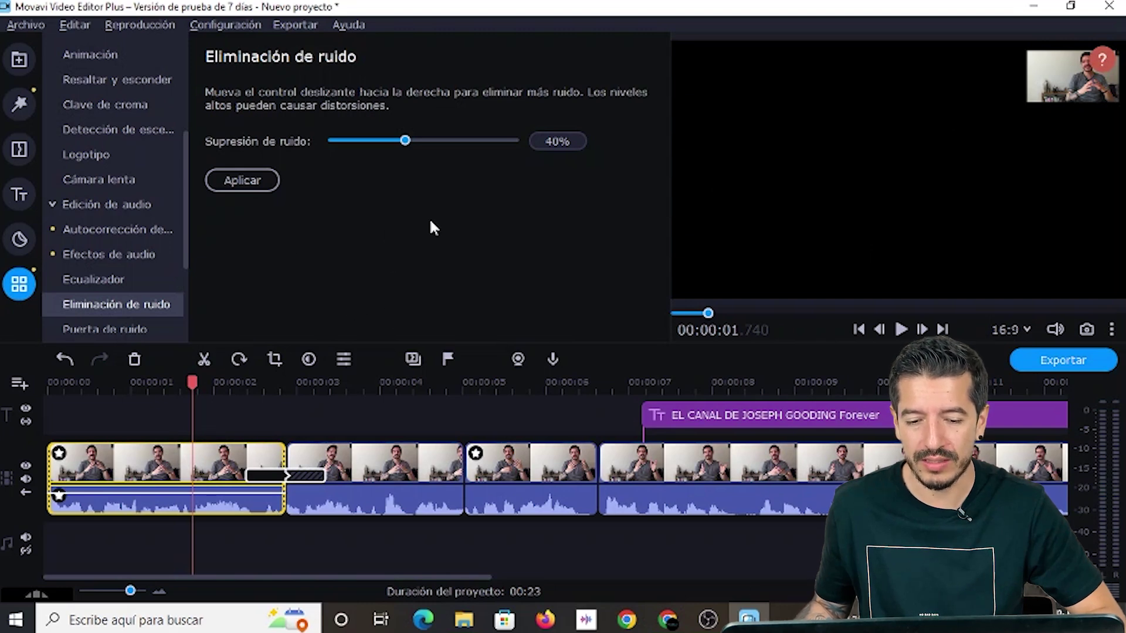
Step: Set noise suppression on the first segment's audio to 50% and apply it
drag(405, 141, 423, 141)
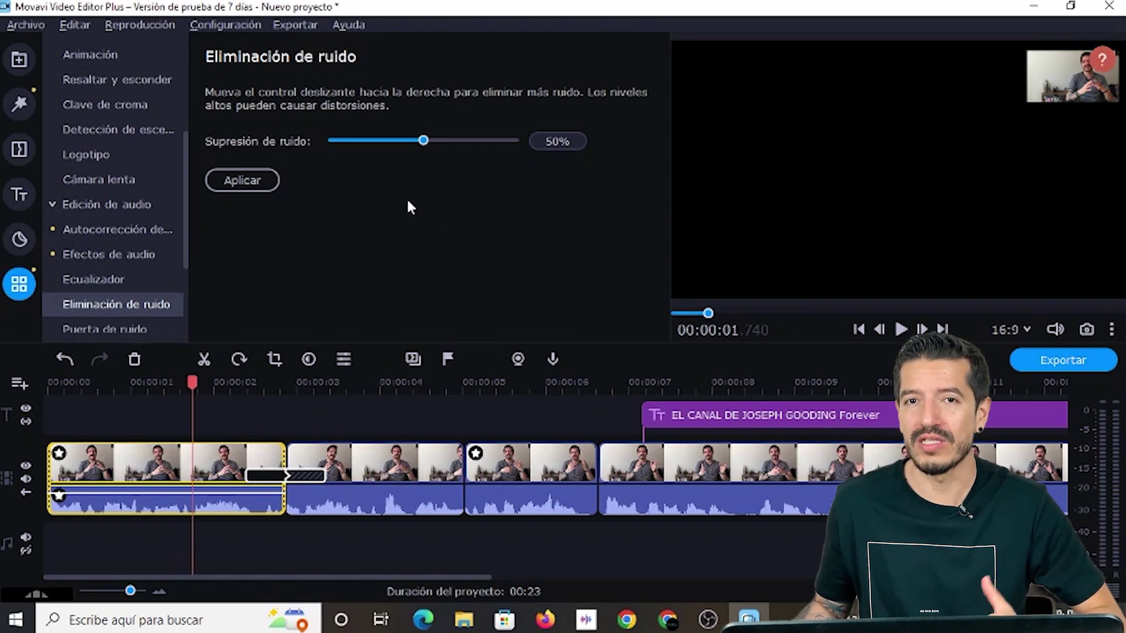
click(247, 182)
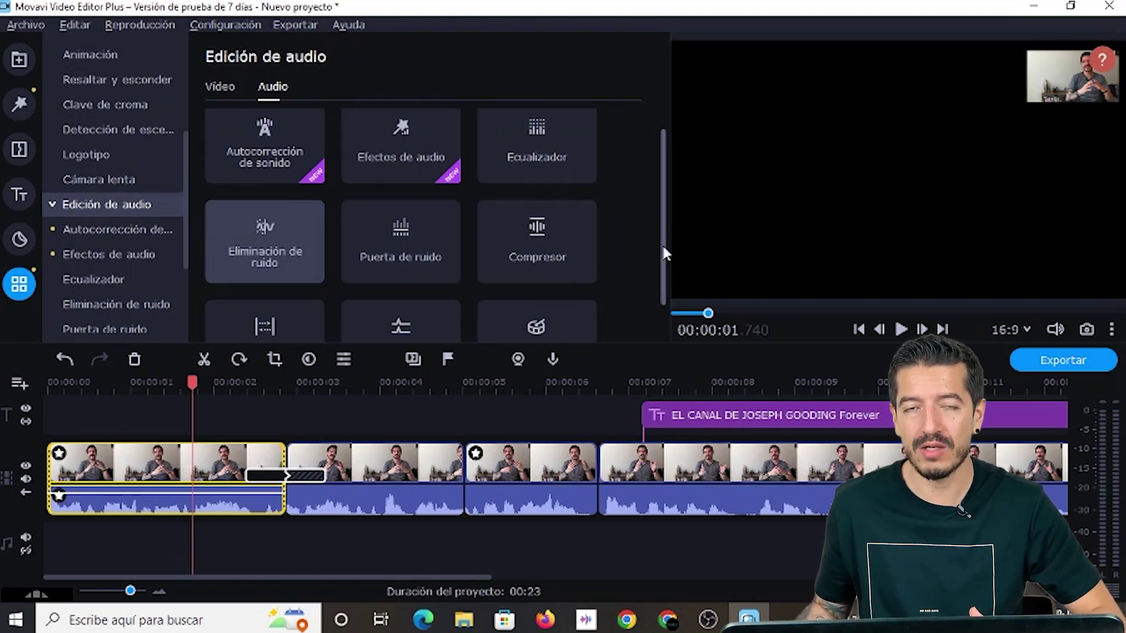
scroll(661, 240, down, 1)
Step: Set the first segment's position layout to Superposición and move the playhead to 00:00:01.380
scroll(659, 234, up, 2)
scroll(59, 165, up, 3)
click(88, 61)
click(516, 167)
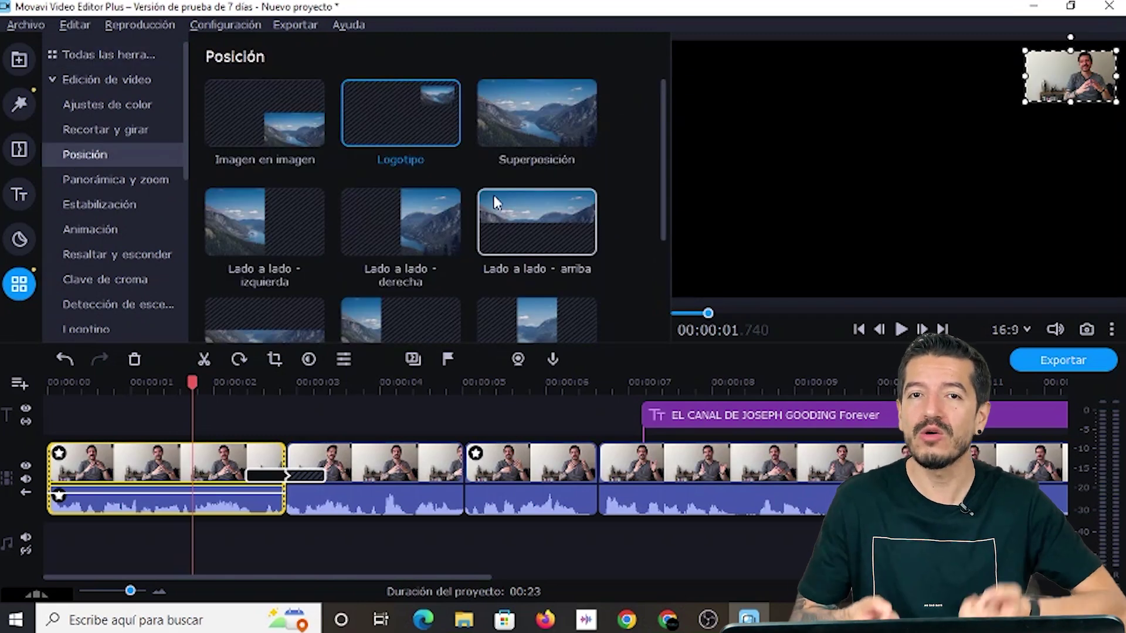
click(532, 147)
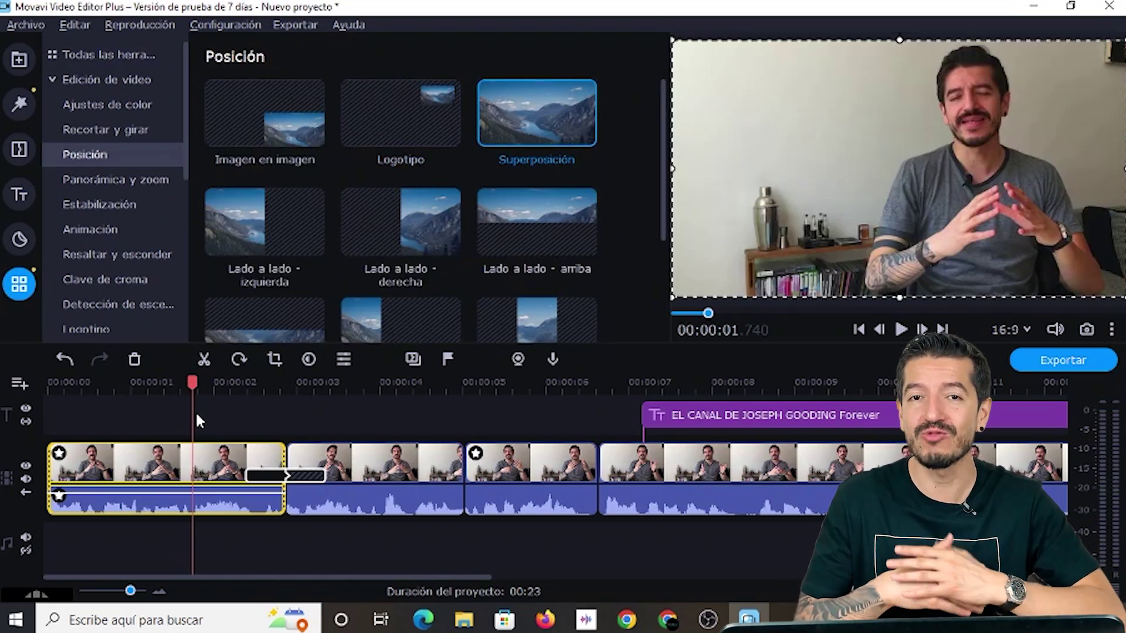
click(162, 388)
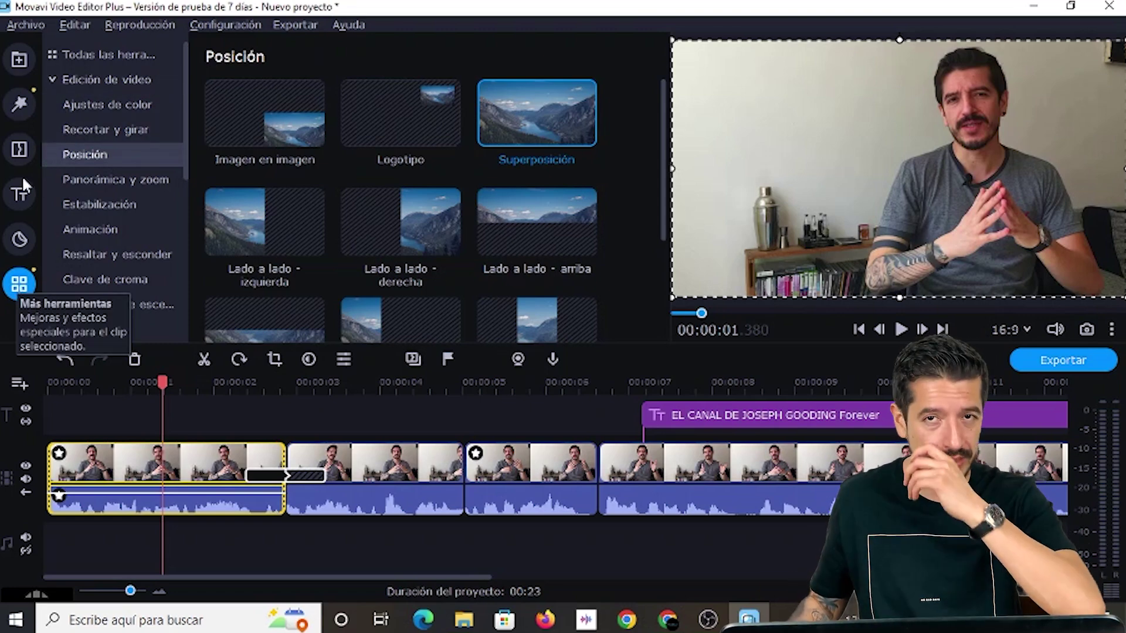
Step: Browse the Sonidos library and preview the Aplauso sound effect
click(20, 61)
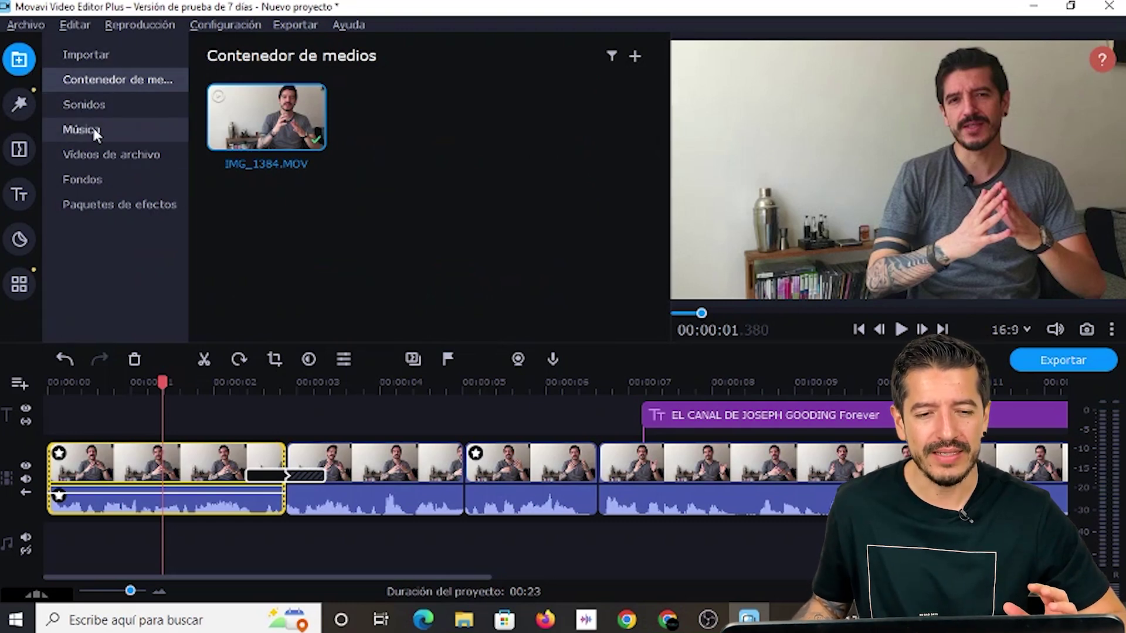
click(92, 109)
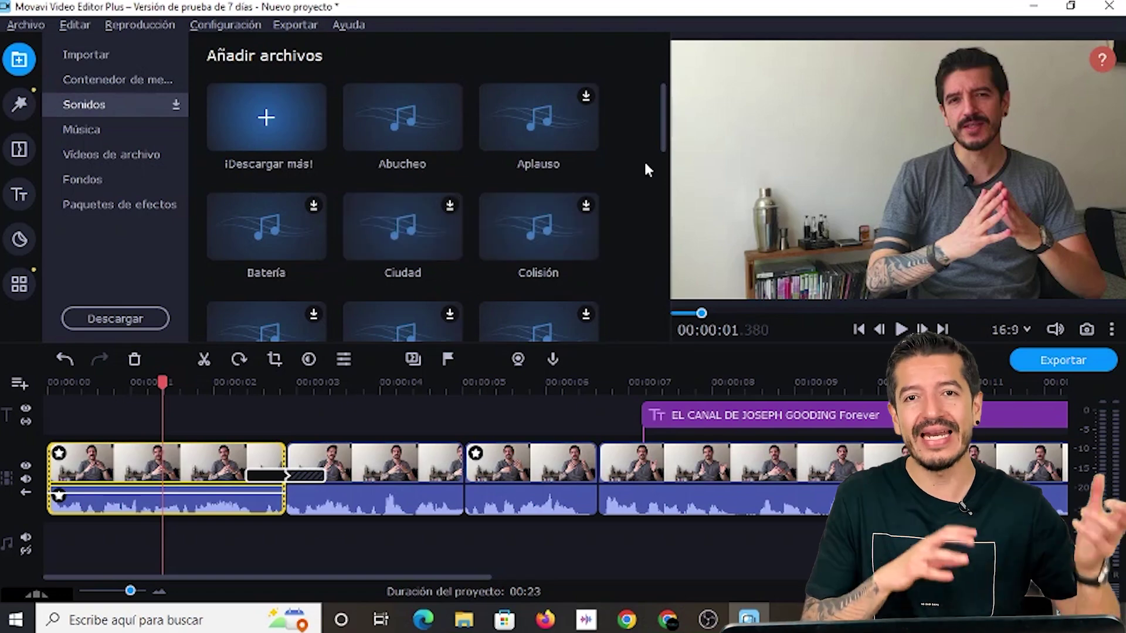
mouse_move(663, 146)
mouse_down()
mouse_move(664, 193)
mouse_move(660, 141)
mouse_up()
click(593, 170)
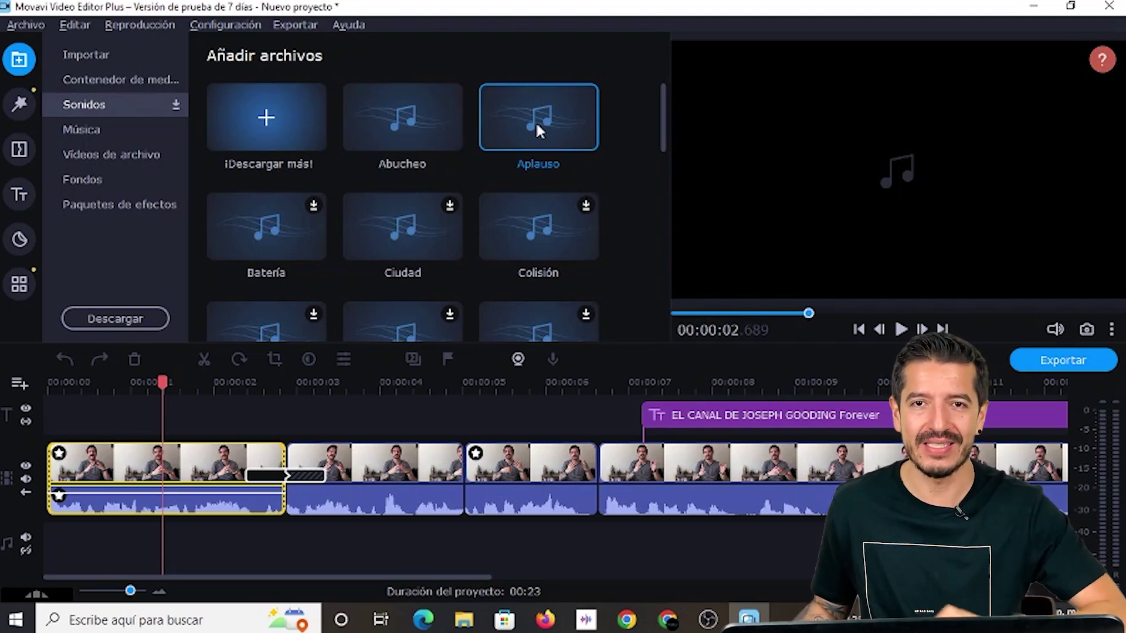
drag(525, 114, 485, 120)
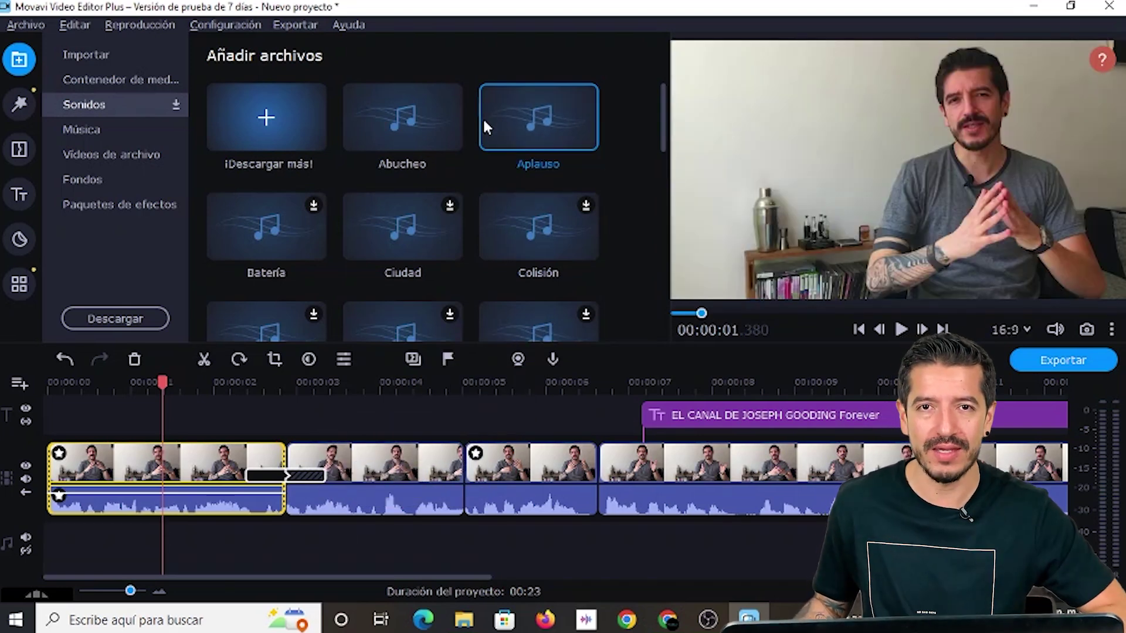
Step: Add the Lluvia crepuscular music at the start of the audio track and play the video through the title's appearance
click(92, 131)
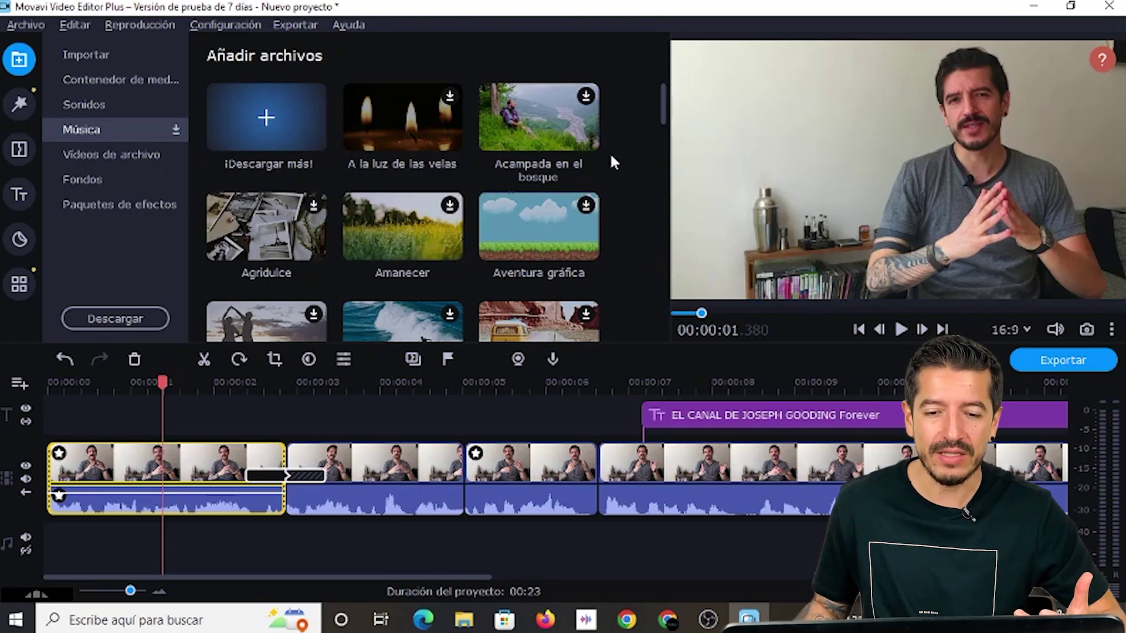
drag(664, 121, 641, 210)
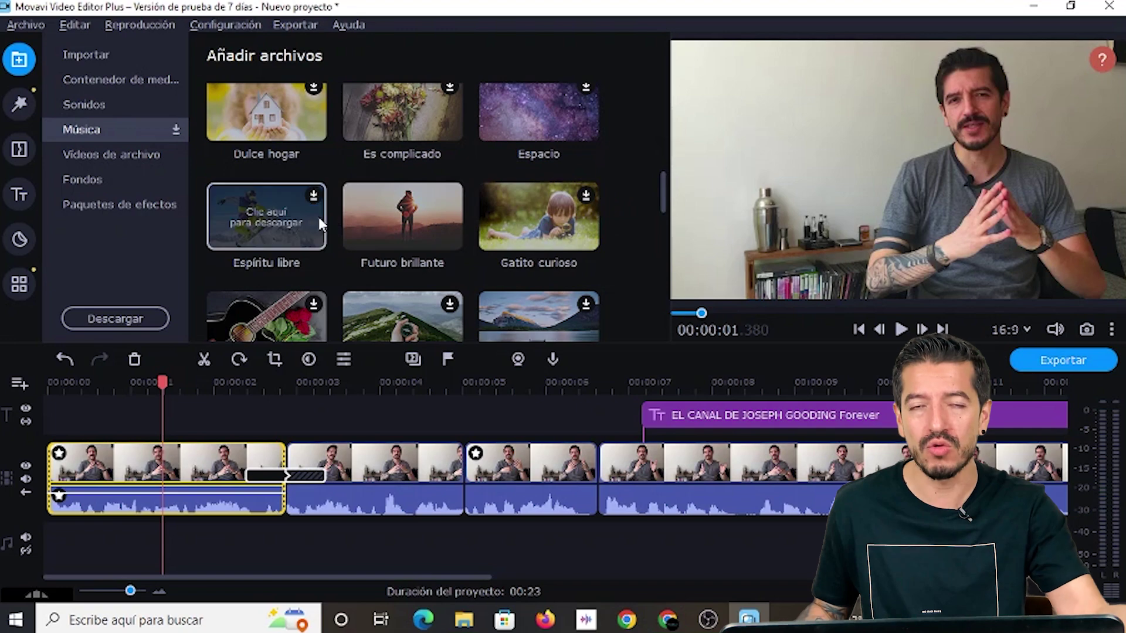
drag(661, 209, 667, 242)
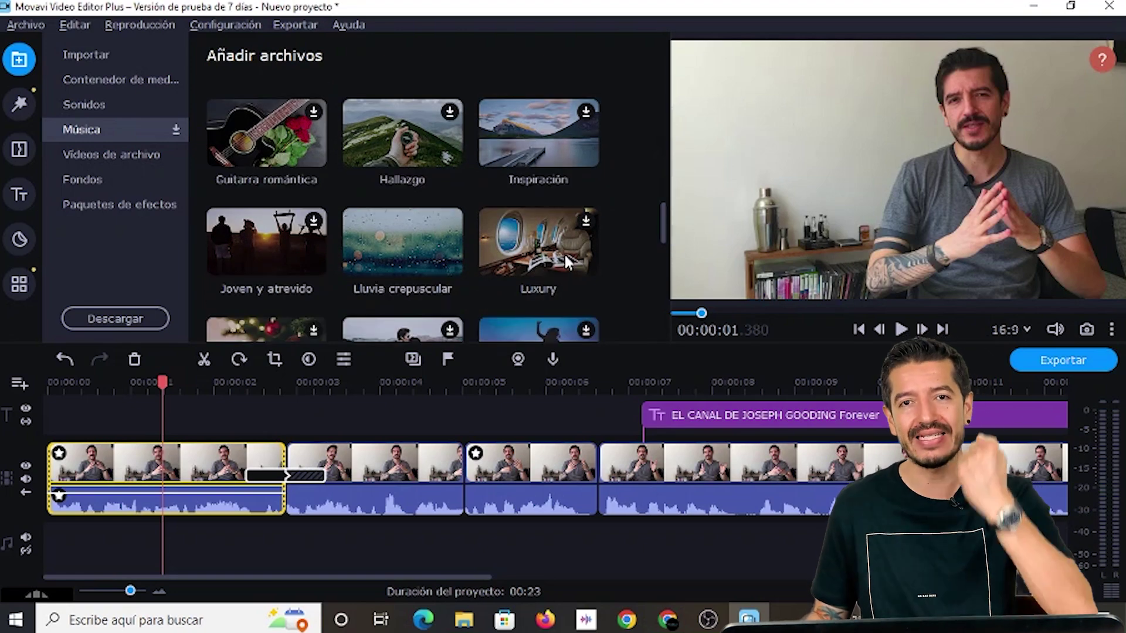
click(402, 238)
drag(395, 234, 51, 531)
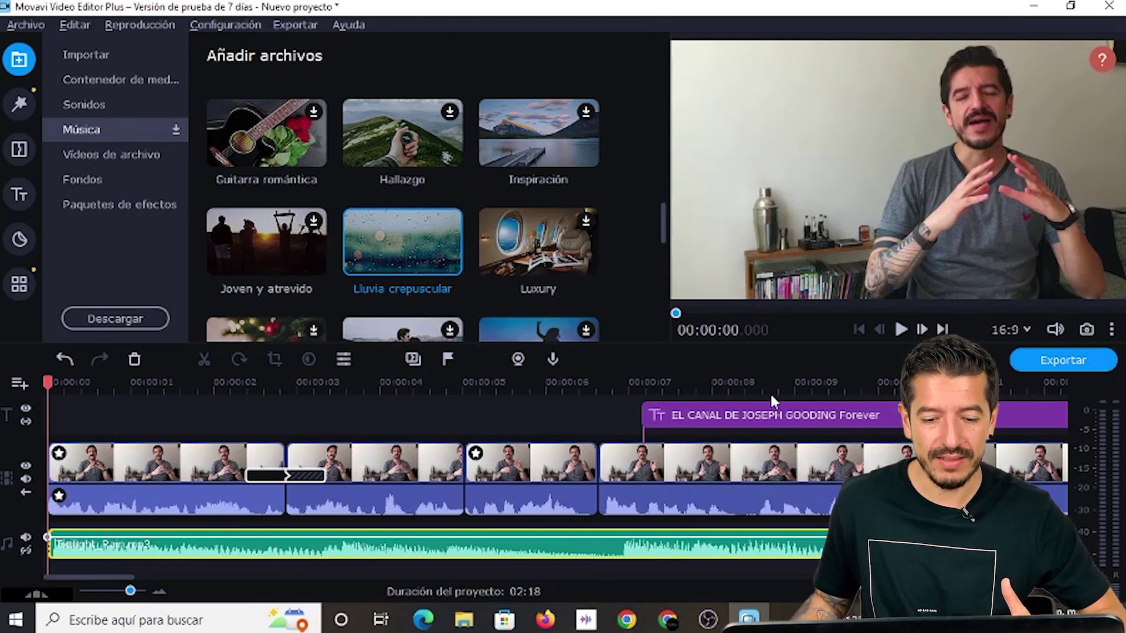
click(902, 330)
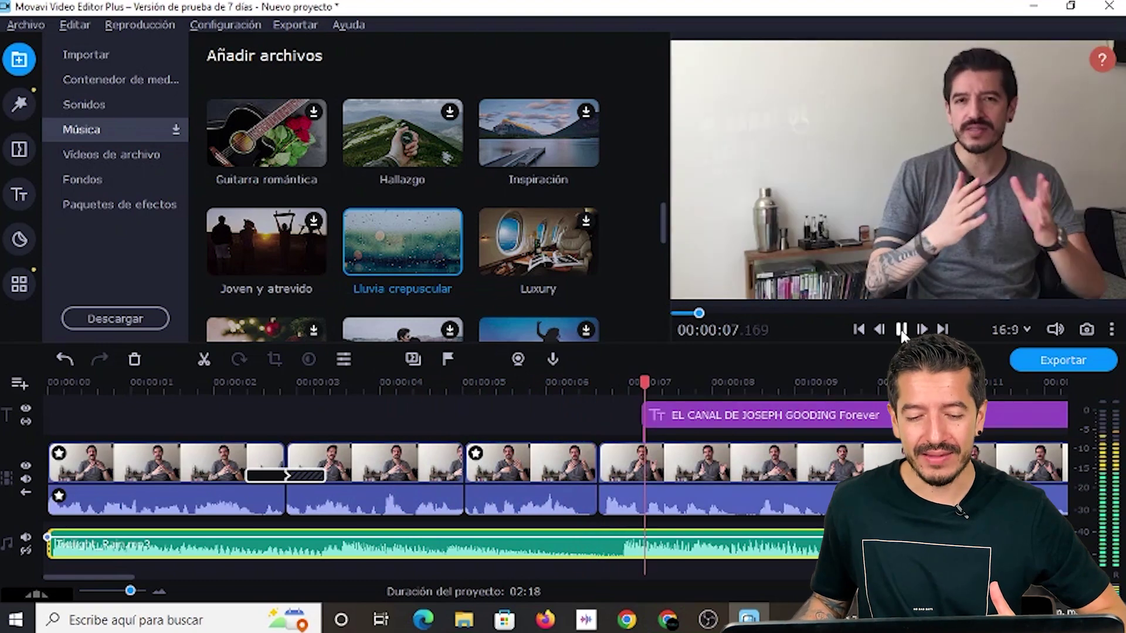
click(902, 330)
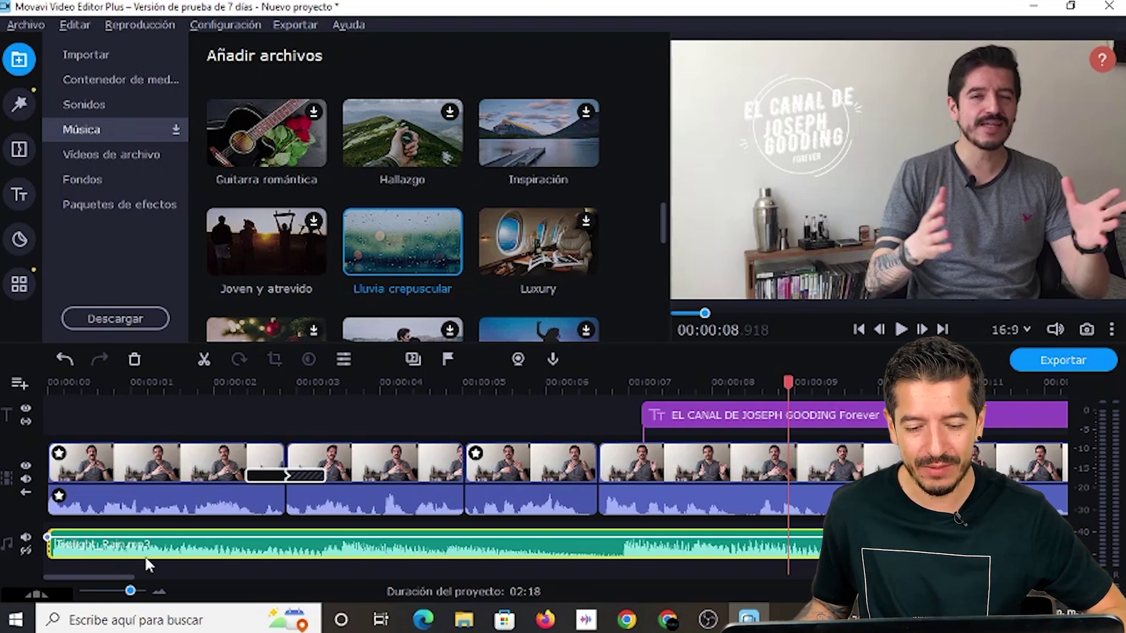
Step: Lower the volume of the Twilight_Rain.mp3 music clip well below the speech and play the video to check the mix
click(227, 537)
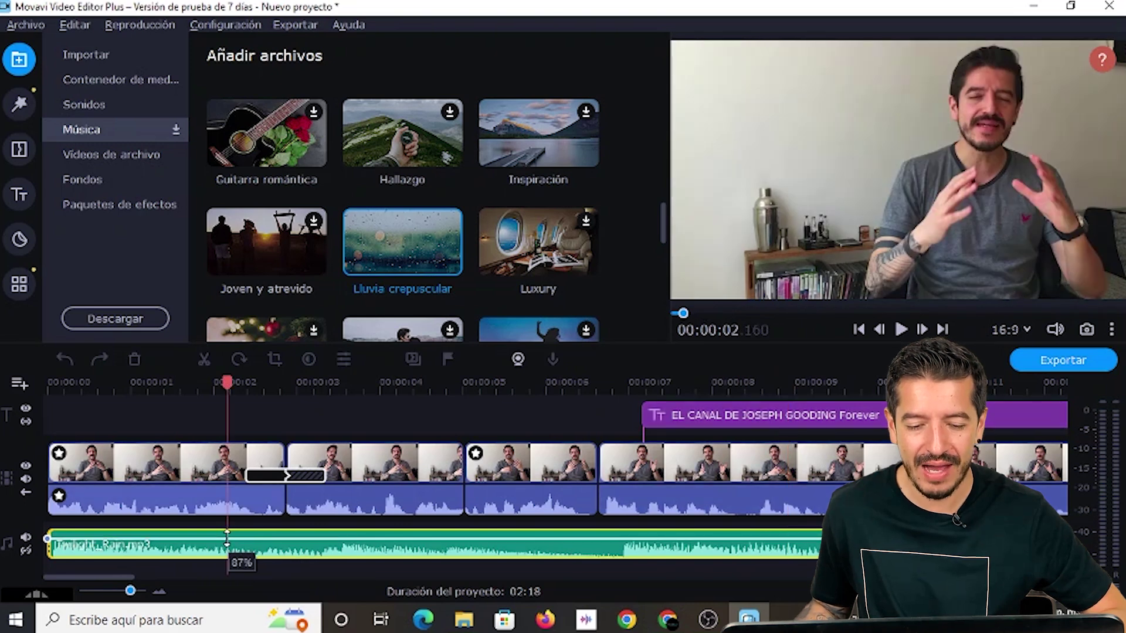
click(227, 537)
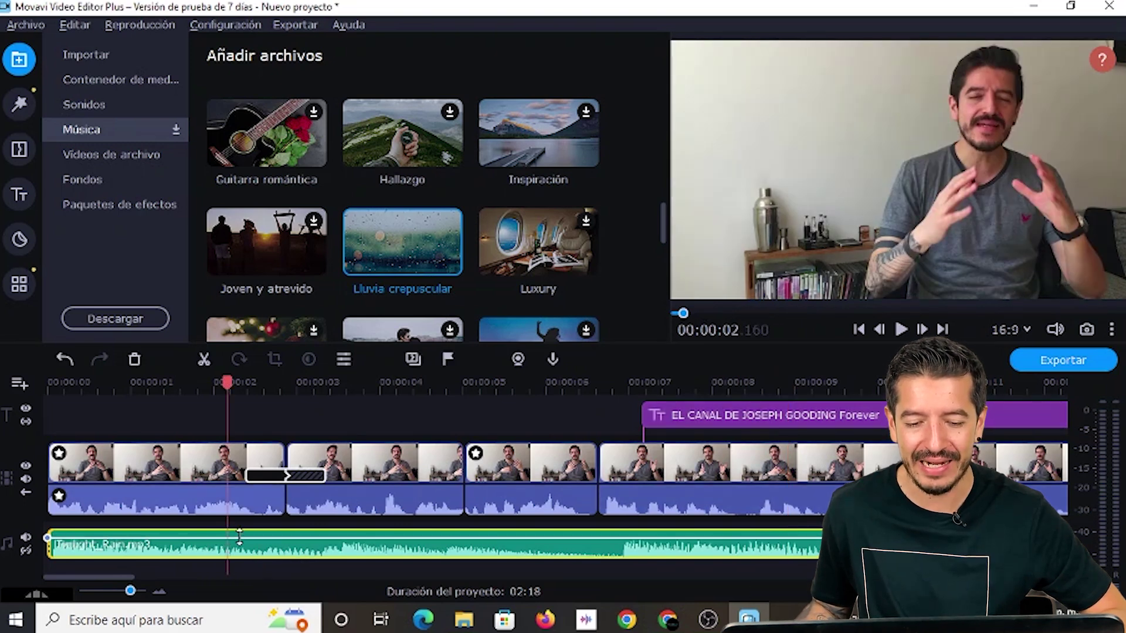
drag(238, 538, 238, 547)
click(901, 330)
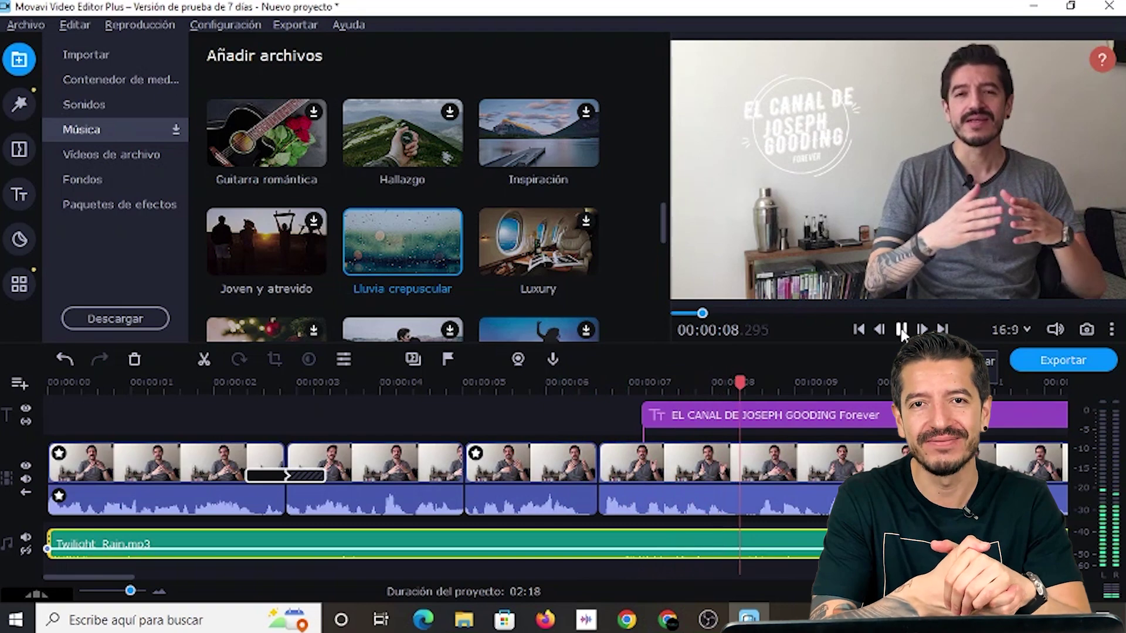
click(901, 328)
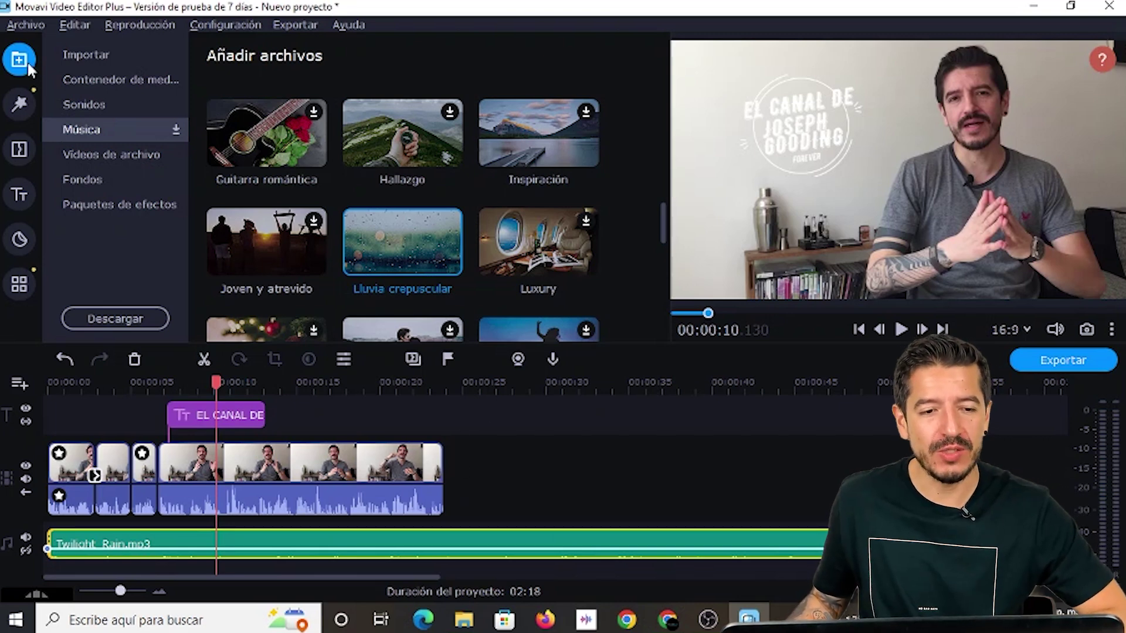
Step: Import the green-screen clip IMG_1598 from the Archivos folder and place it after the last segment on the video track
click(71, 53)
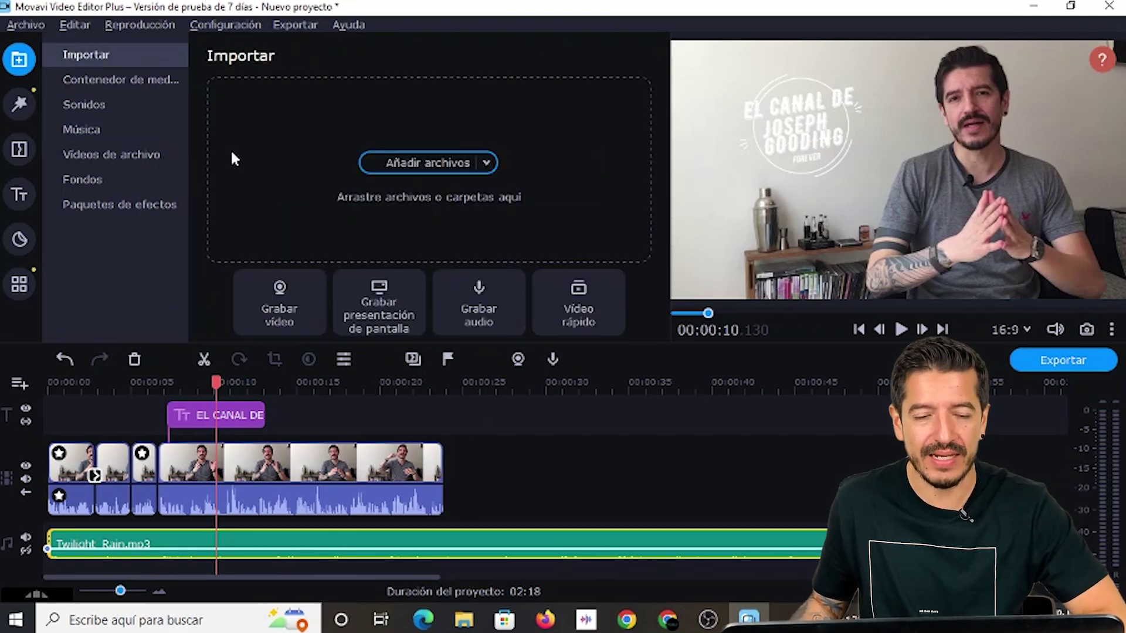
click(272, 174)
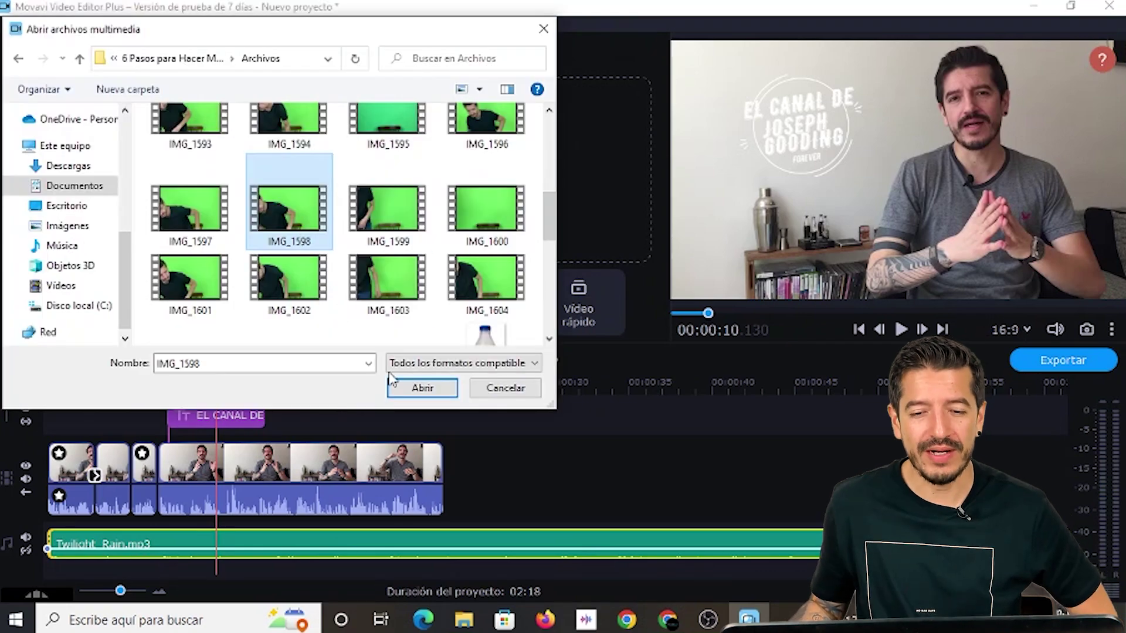
click(412, 386)
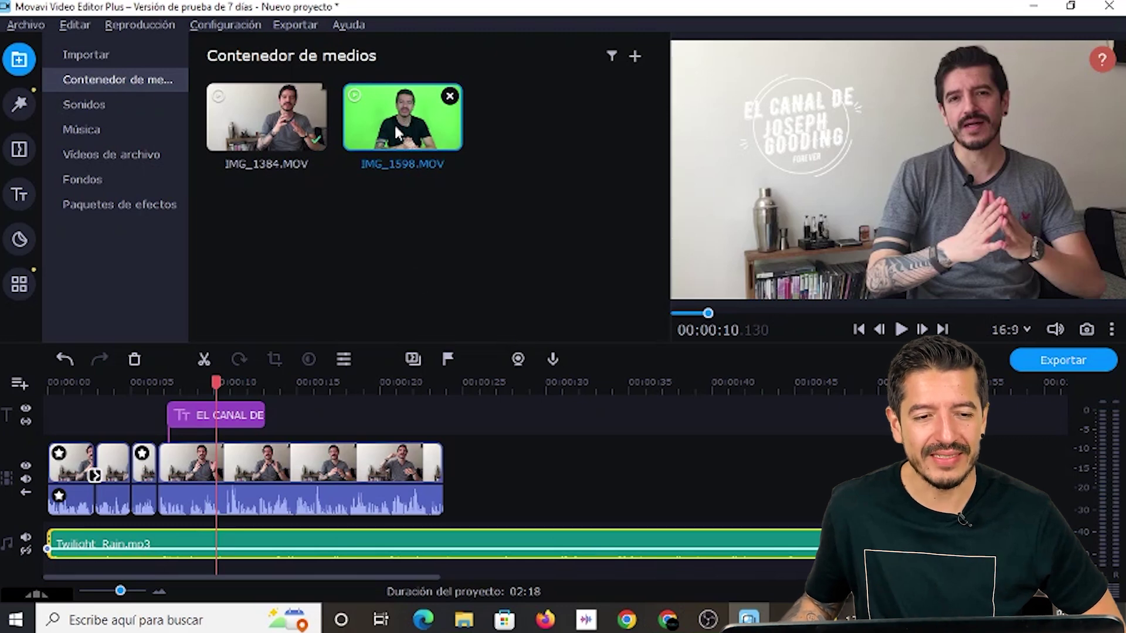
drag(391, 121, 523, 445)
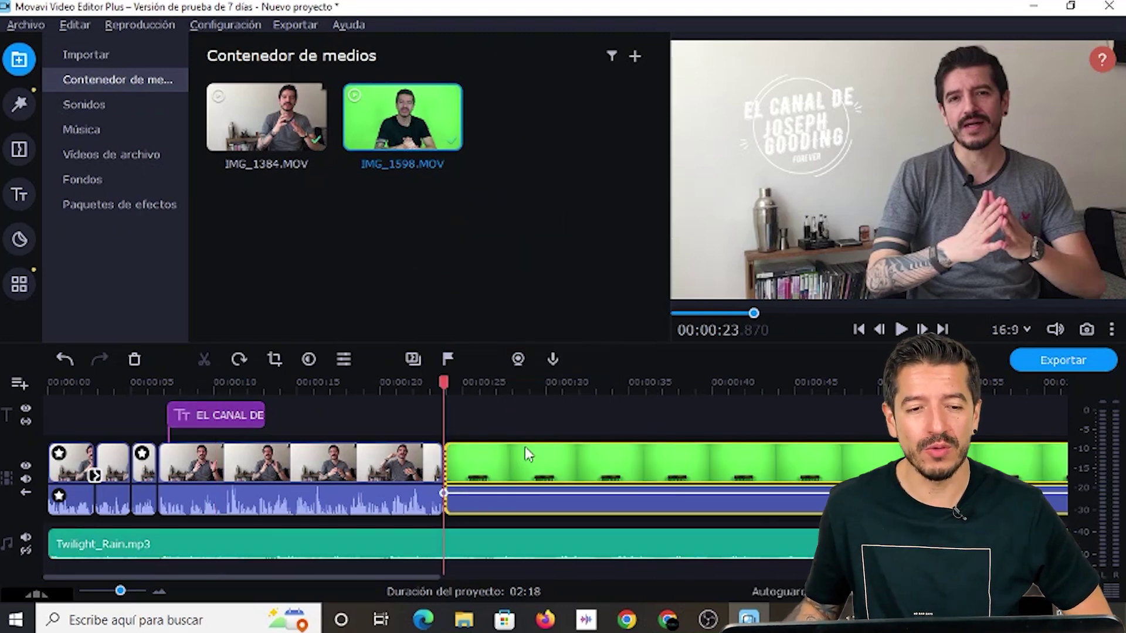
Step: Examine frames along the green-screen clip, from the empty chair to the seated presenter
click(522, 385)
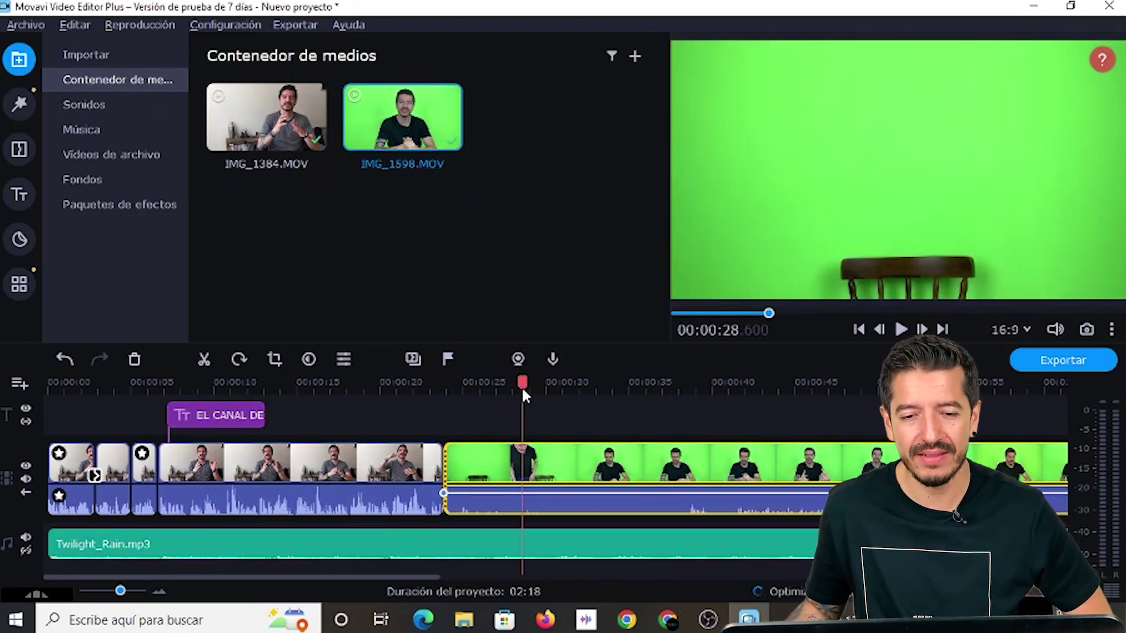
click(572, 385)
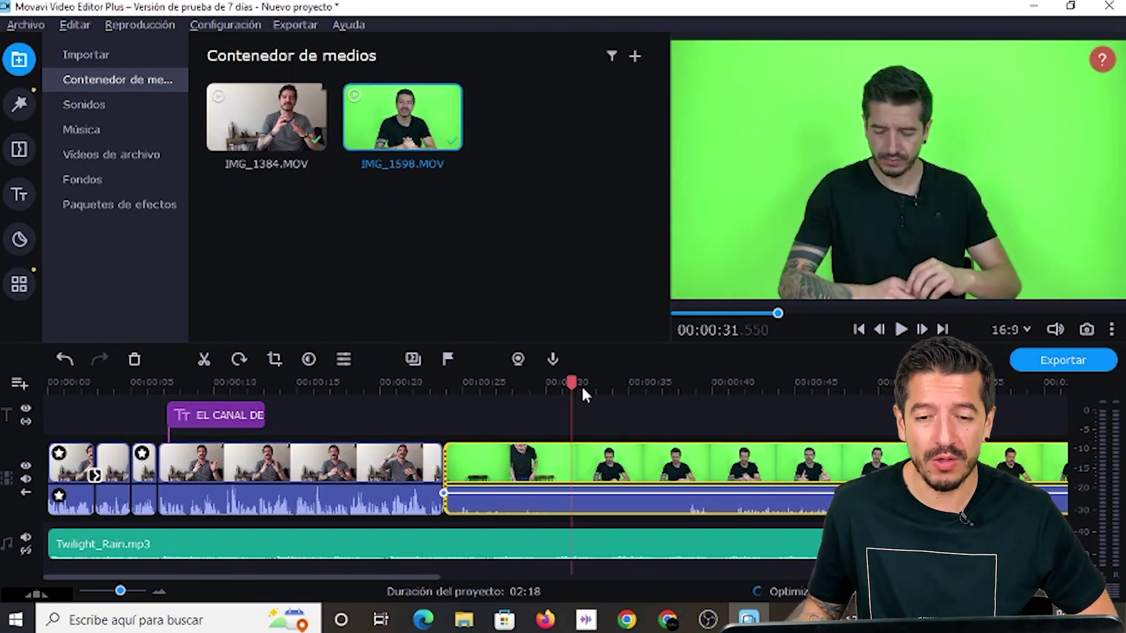
click(606, 386)
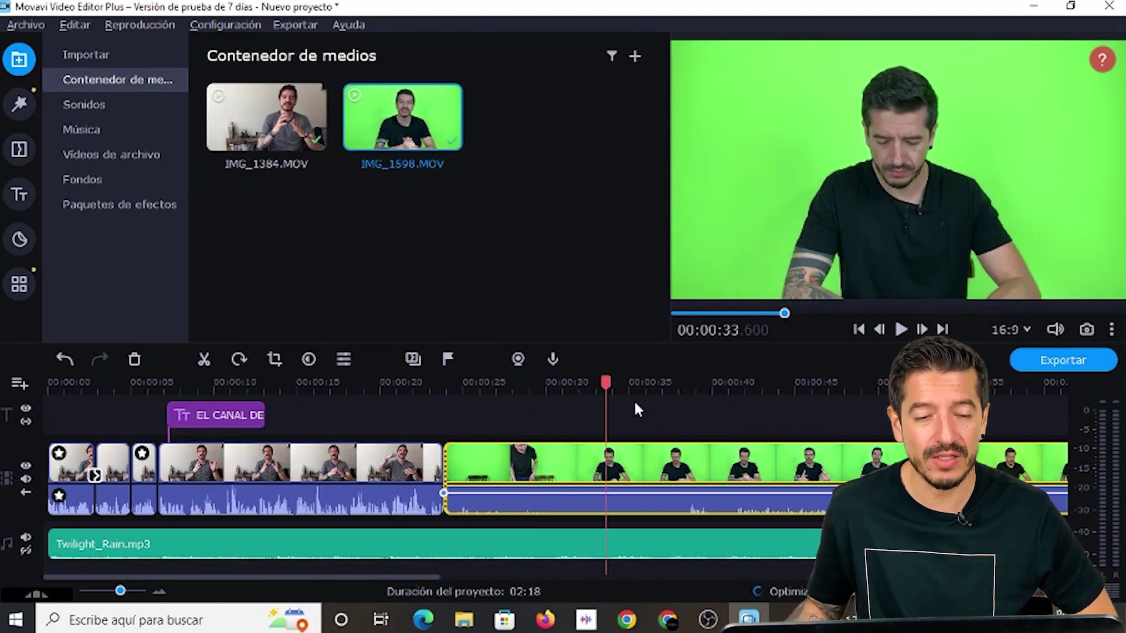
click(663, 404)
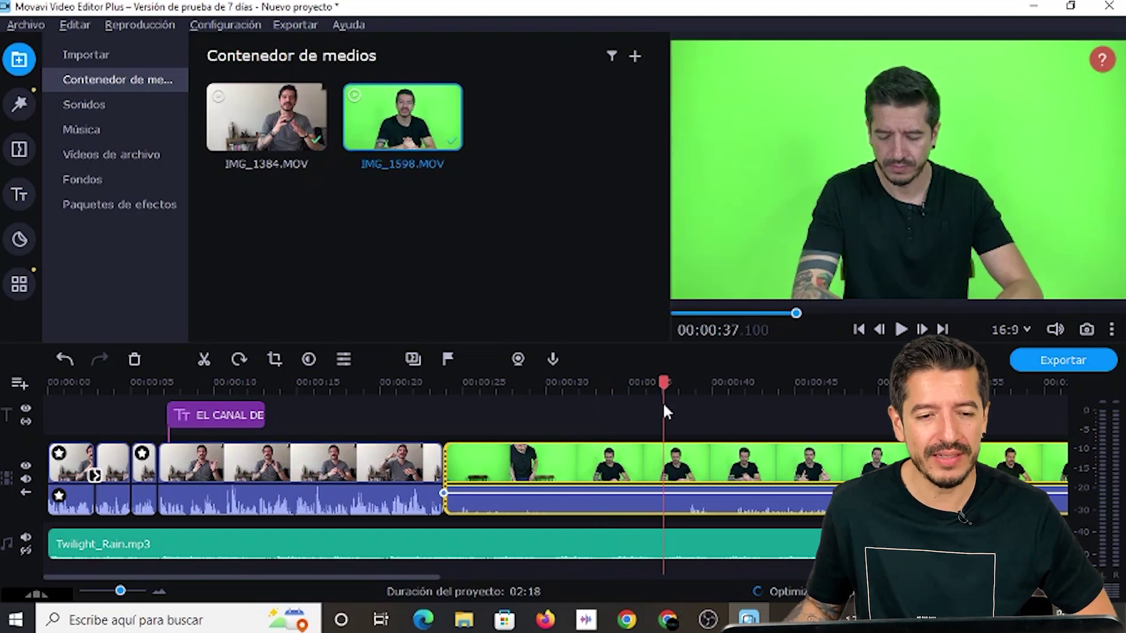
click(726, 387)
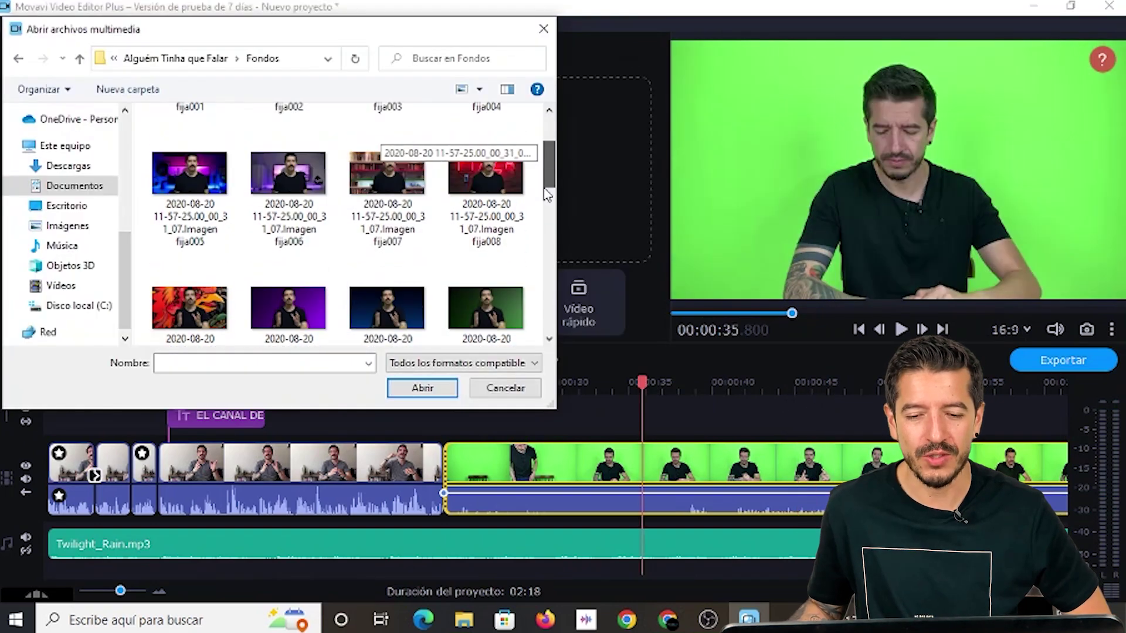
Step: Import the background image pexels-rodolfo-clix-1596884 (1) from the Fondos folder into the media container
drag(547, 196, 533, 284)
click(496, 274)
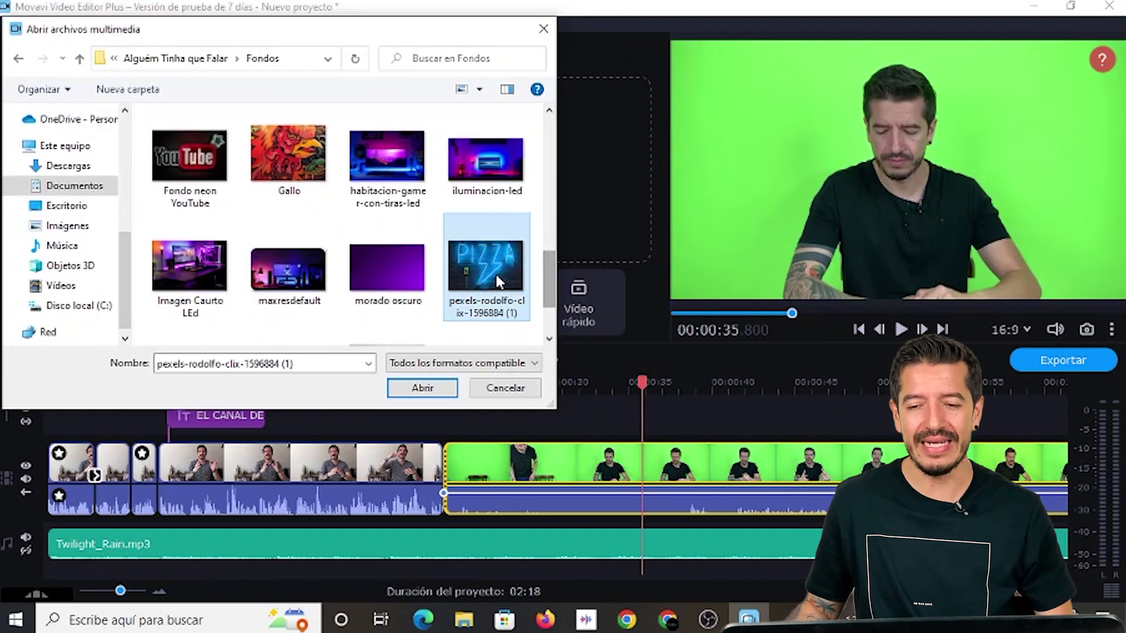
click(422, 387)
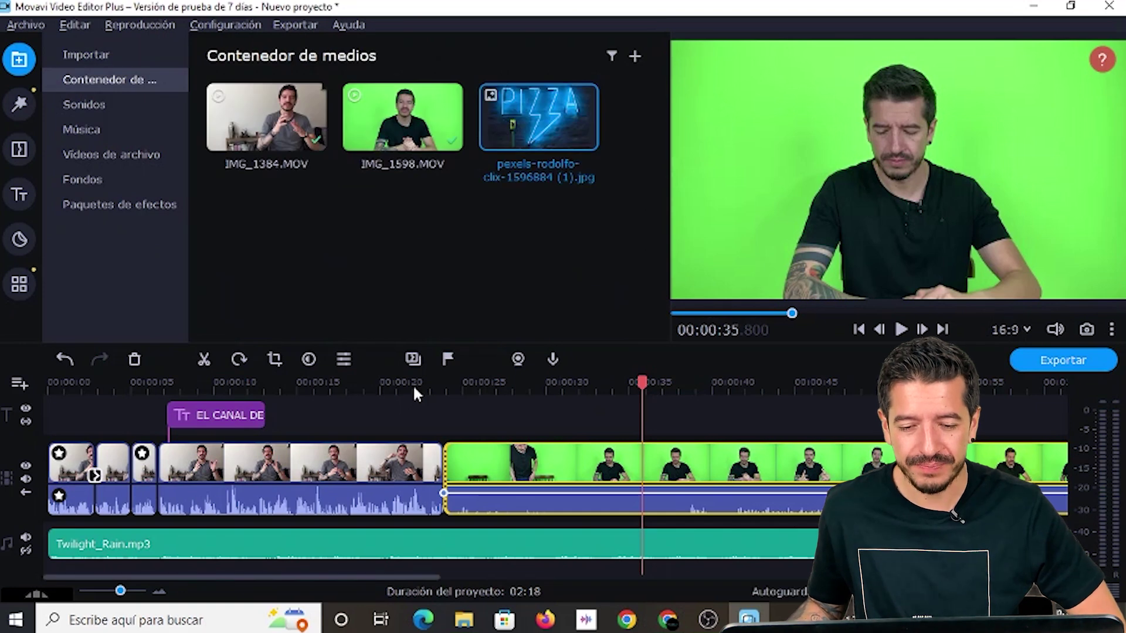
drag(523, 117, 494, 182)
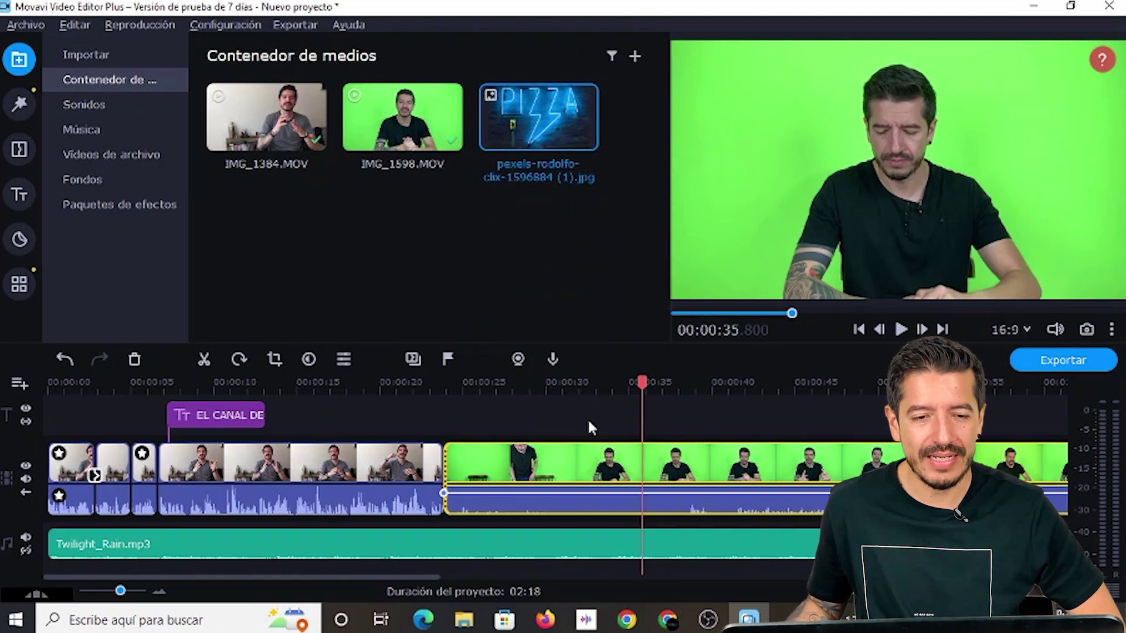
Step: Apply a chroma key to the green-screen clip IMG_1598, sampling the green wall behind the presenter as the colour to remove
click(606, 462)
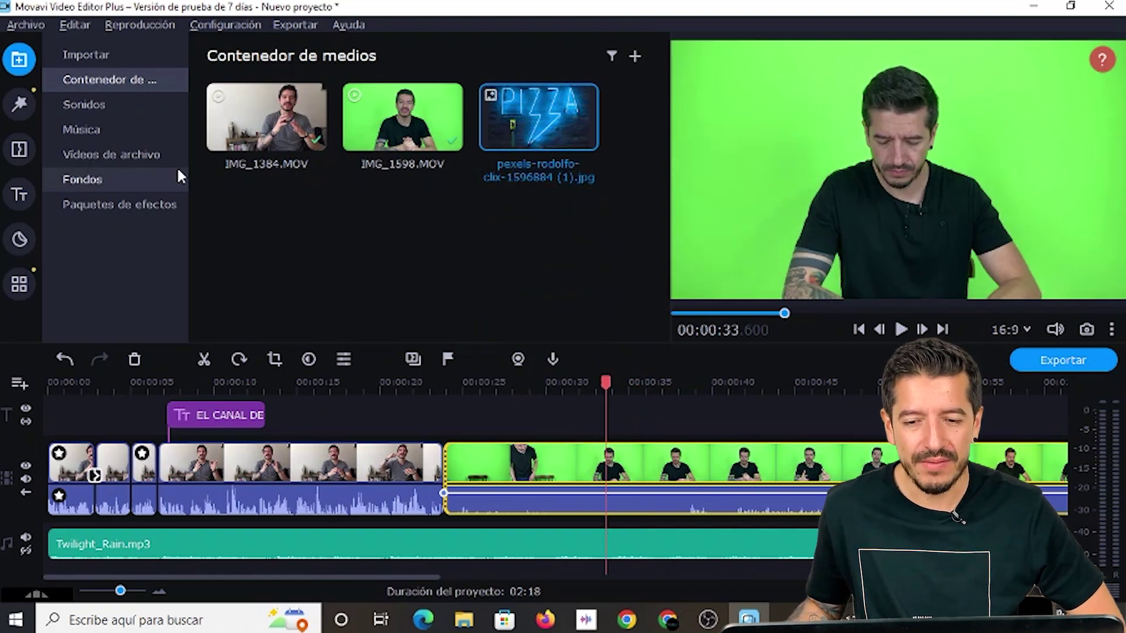
click(20, 281)
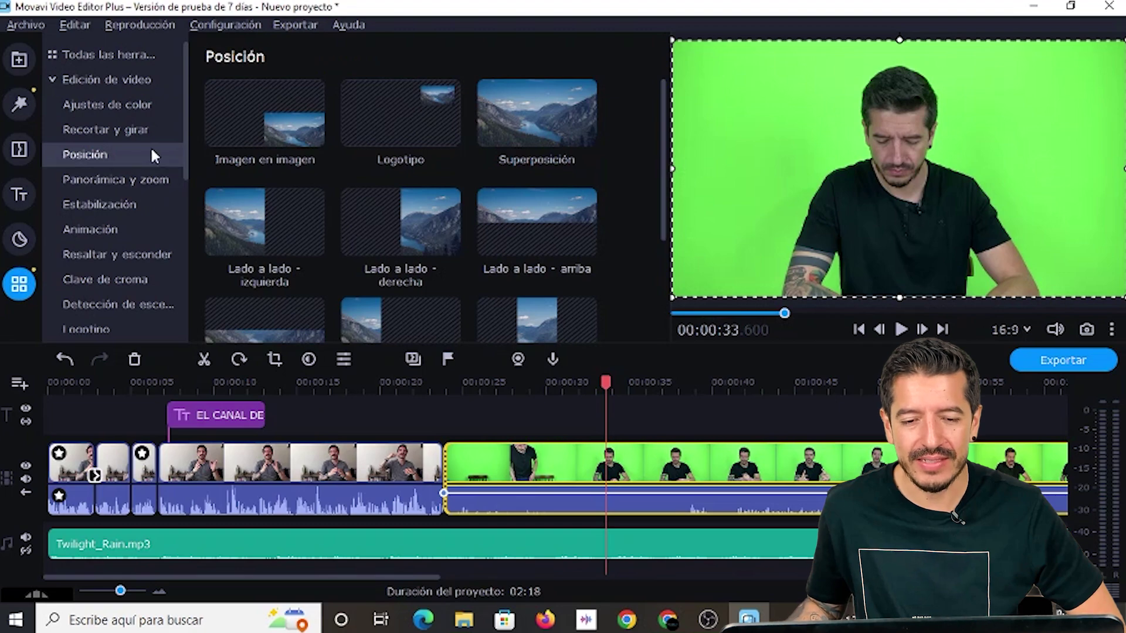
click(107, 56)
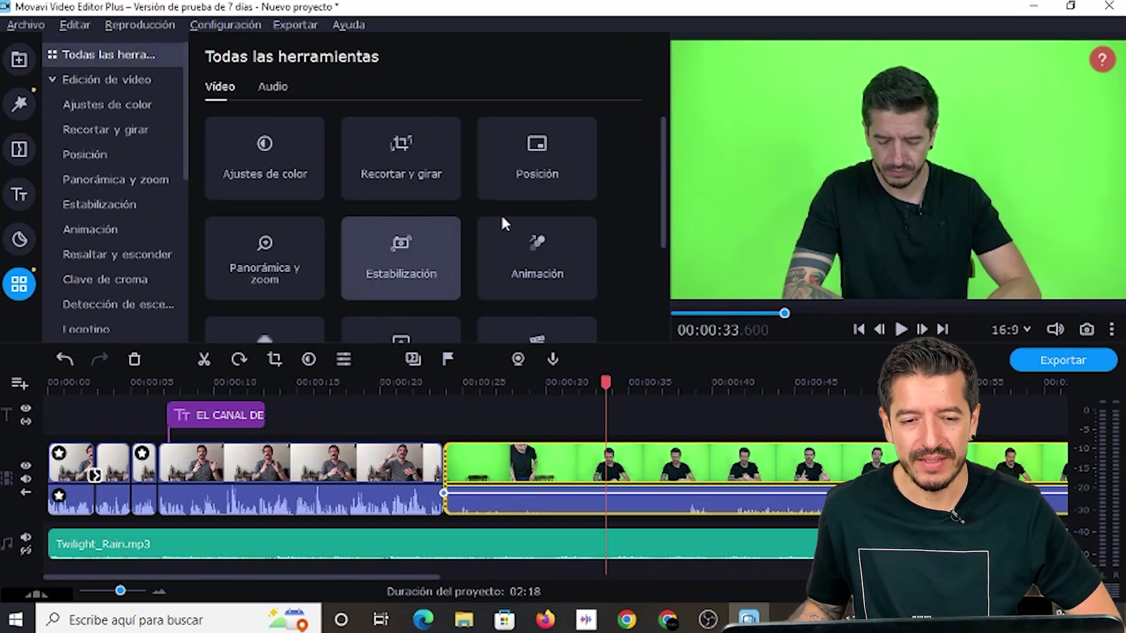
drag(663, 191, 658, 231)
click(415, 271)
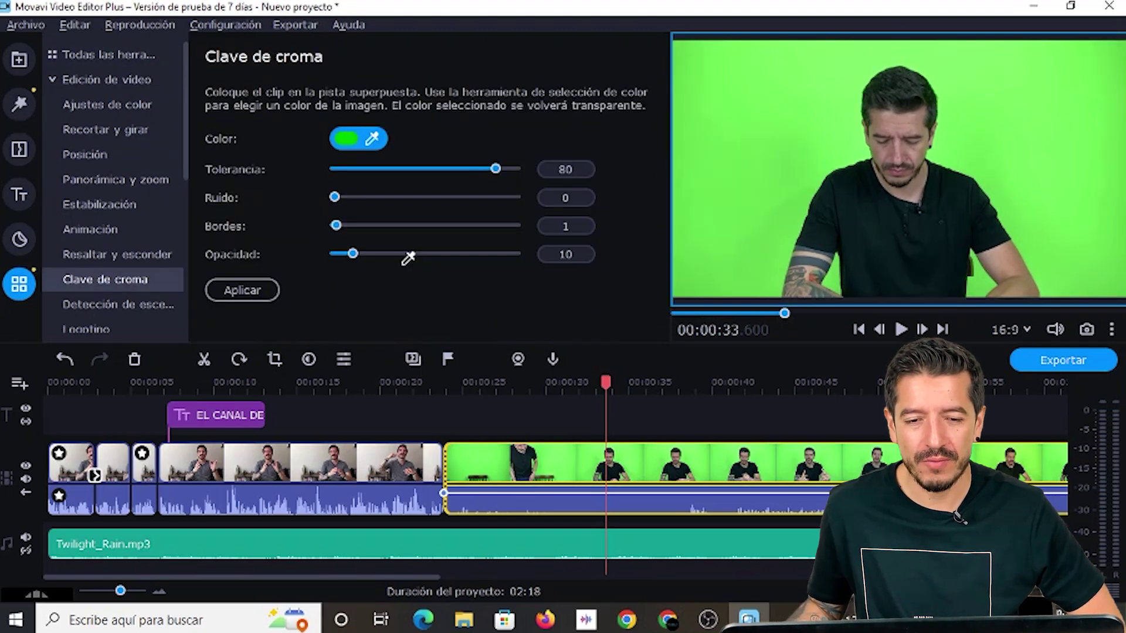
click(812, 151)
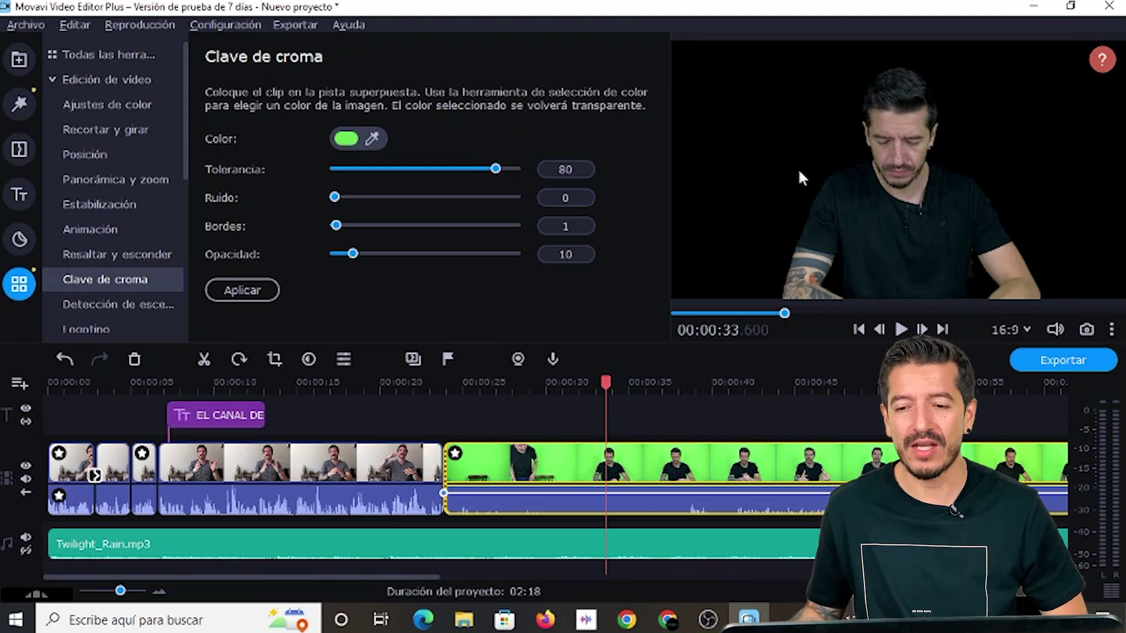
click(251, 293)
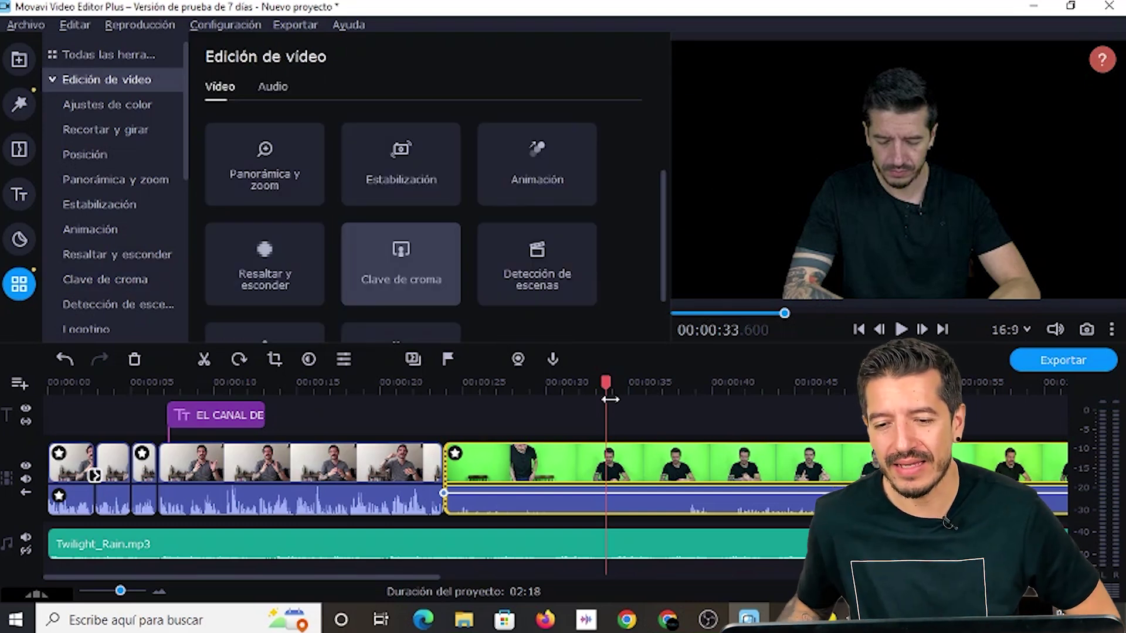
drag(665, 254, 663, 176)
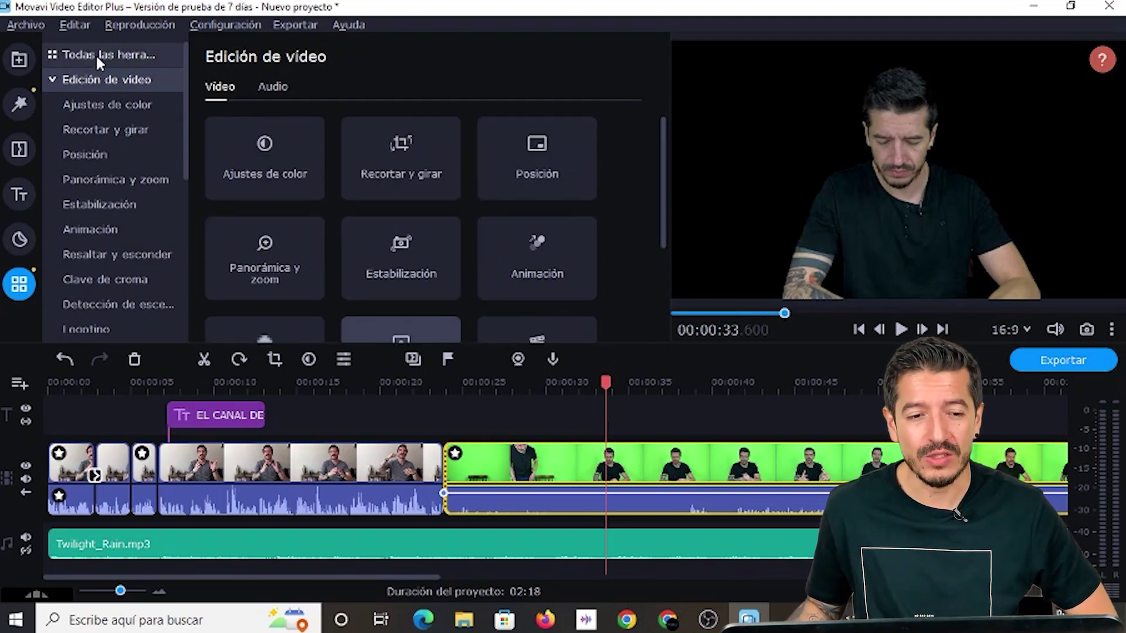
click(68, 55)
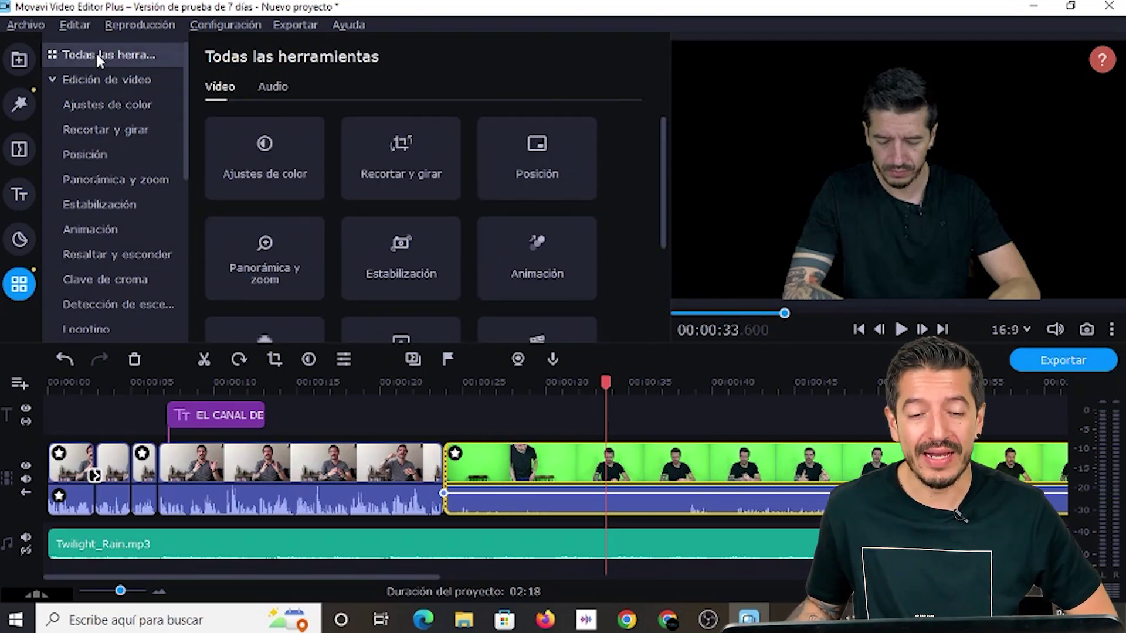
Step: Add the pexels-rodolfo-clix-1596884 (1) image to the timeline and place it on an overlay track at the green-screen clip's start
click(20, 59)
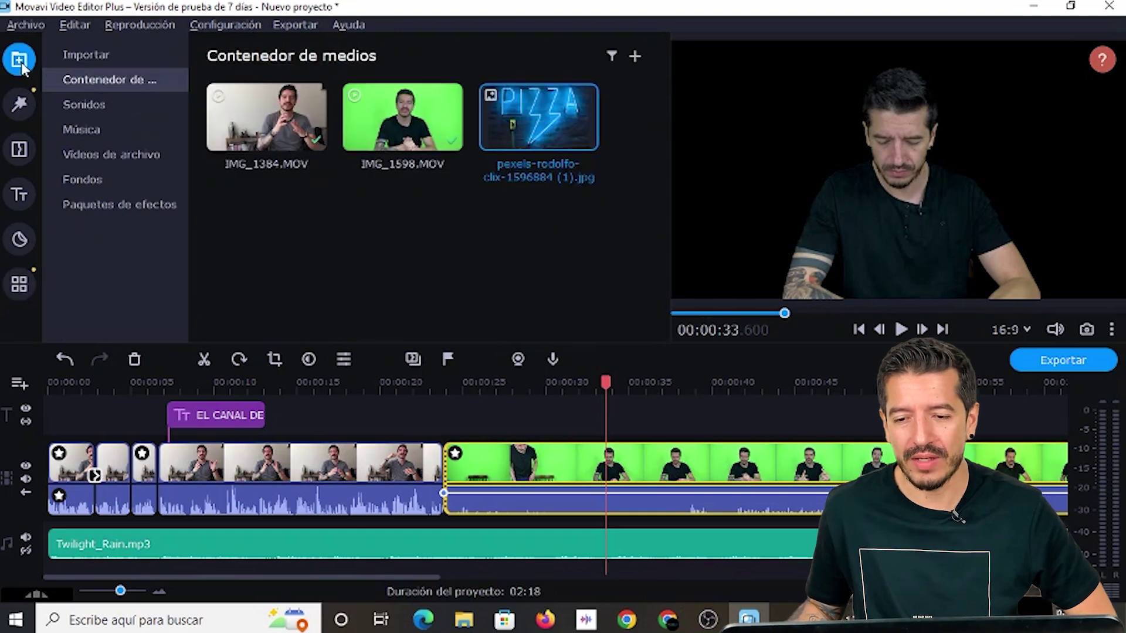
click(532, 130)
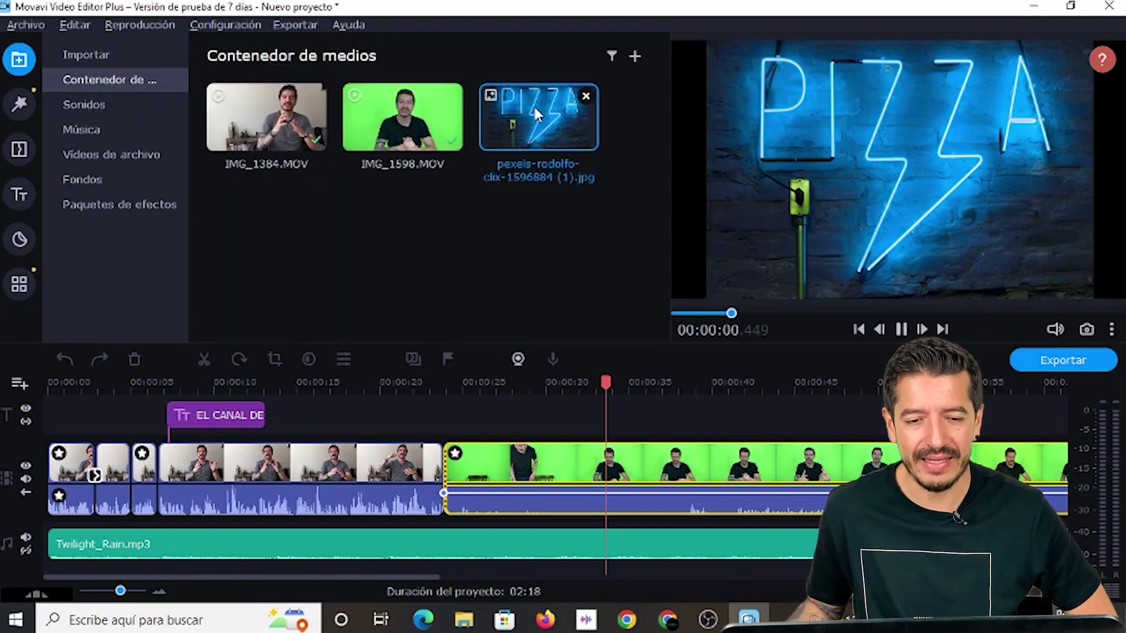
drag(534, 129, 467, 380)
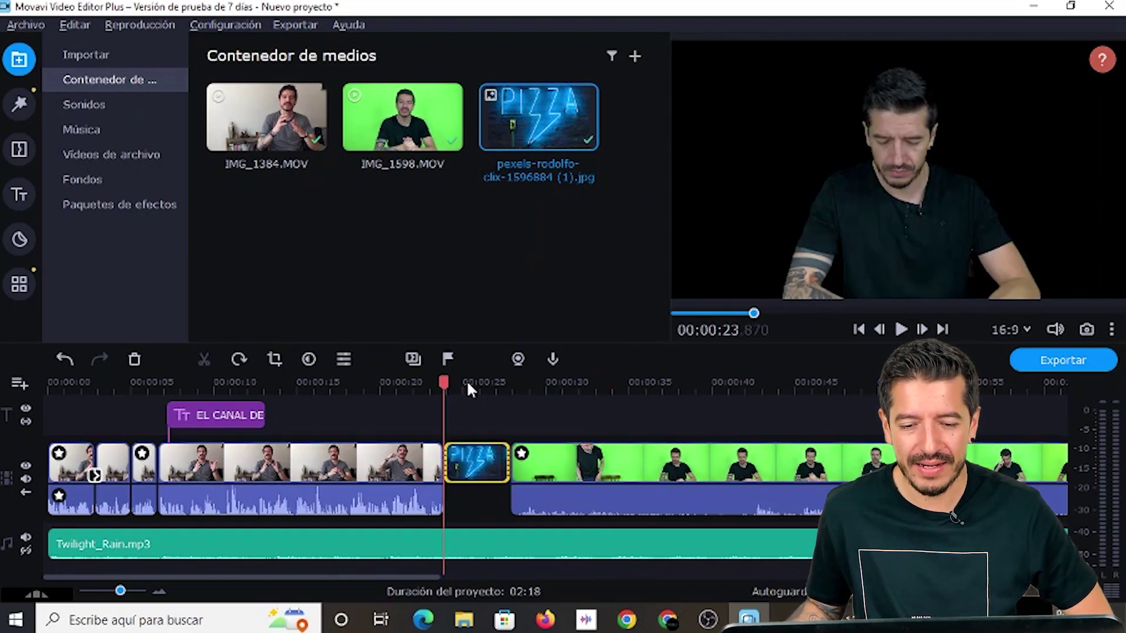
drag(478, 461, 540, 415)
drag(504, 466, 479, 462)
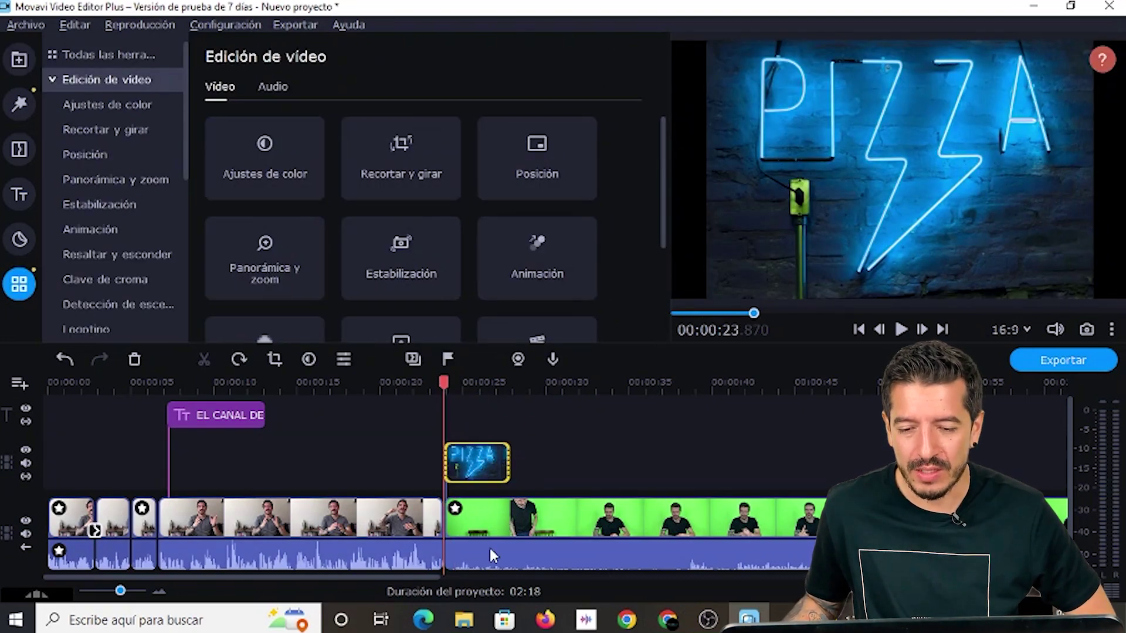
Step: Extend the neon pizza image on the overlay track until it ends together with the green-screen clip
drag(120, 591, 117, 591)
drag(280, 464, 645, 466)
drag(649, 466, 645, 467)
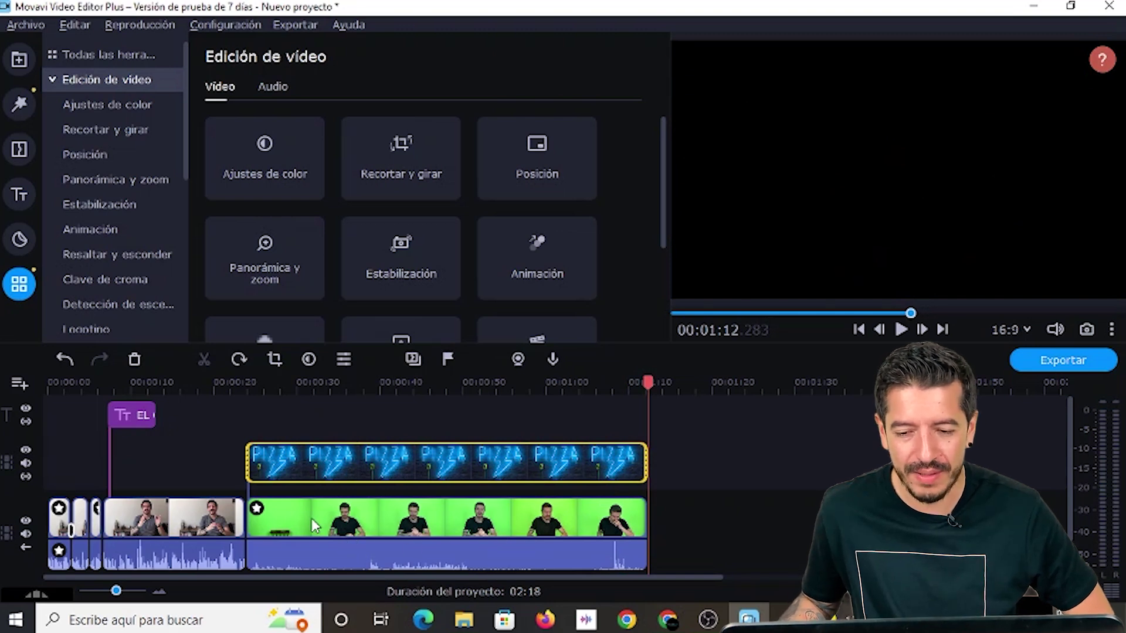
key(ctrl+z)
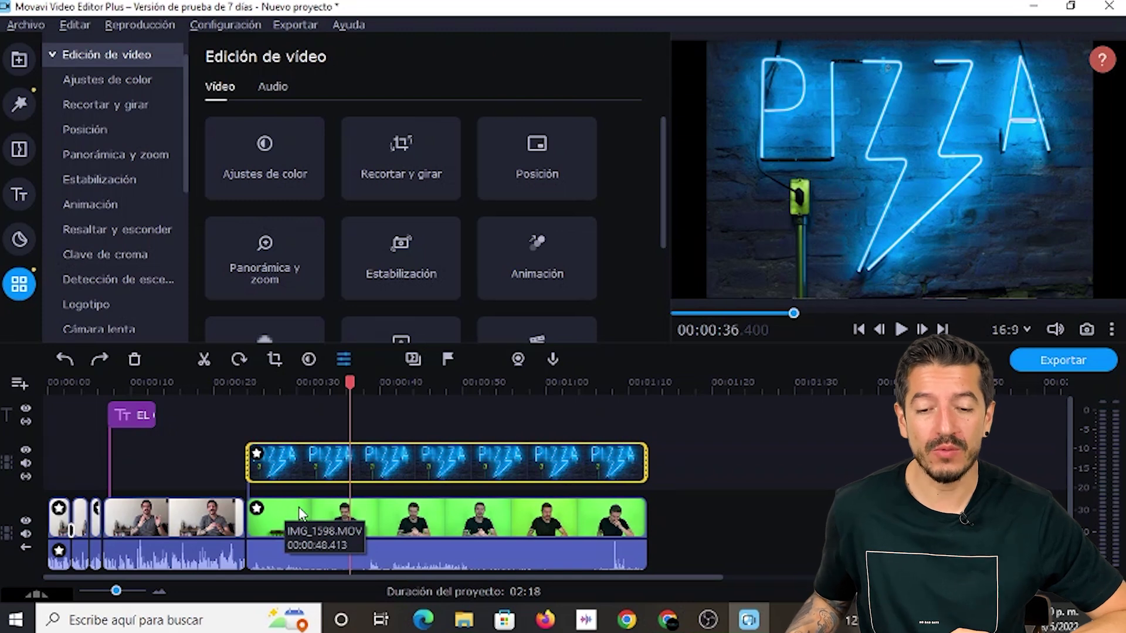
Step: Move the keyed green-screen clip to an overlay track above the pizza image and play part of the composite to check it
click(299, 516)
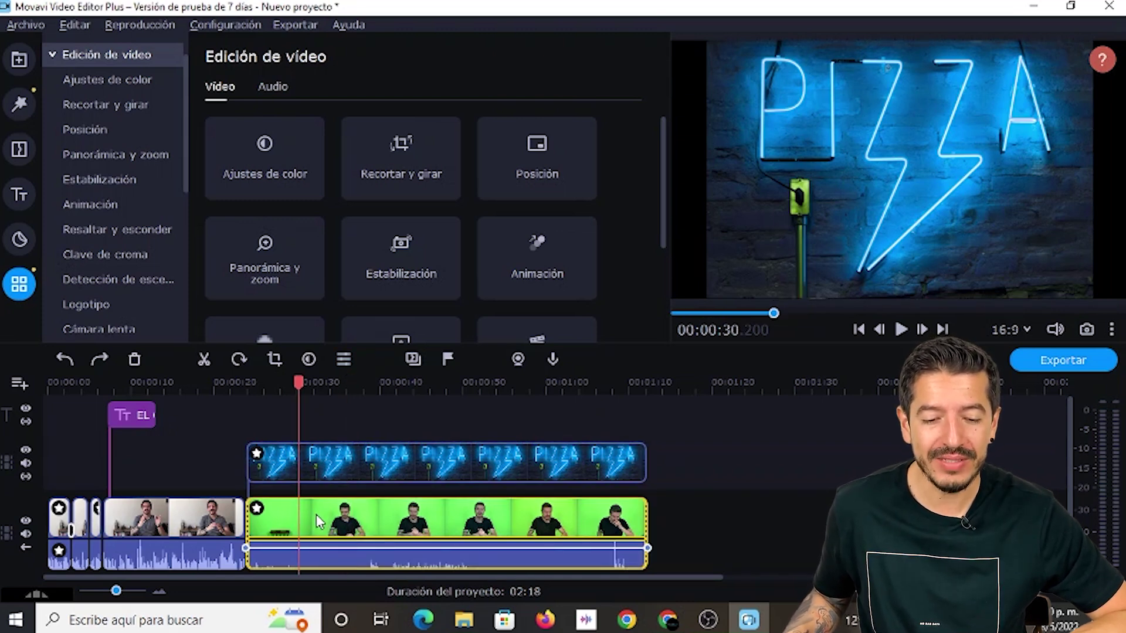
drag(316, 520, 320, 382)
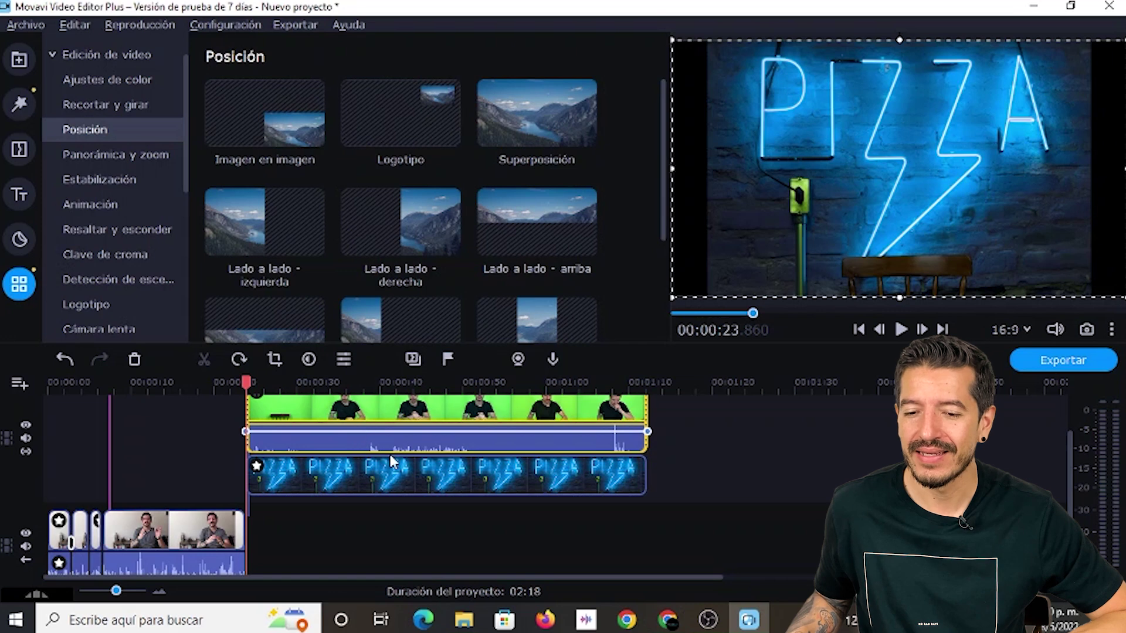
click(339, 389)
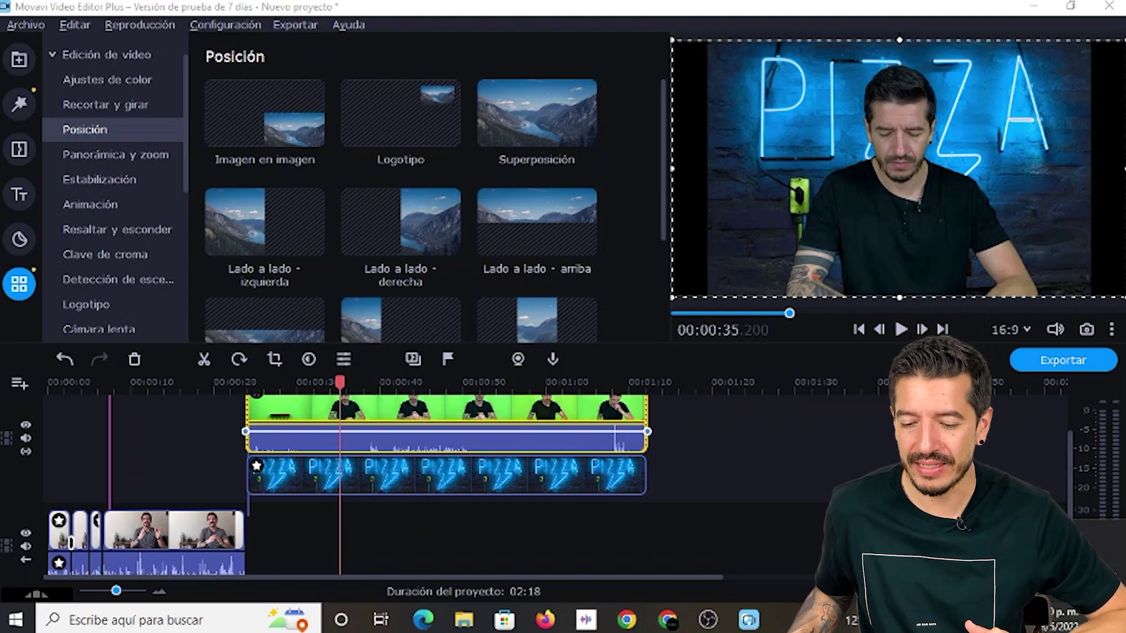
click(899, 329)
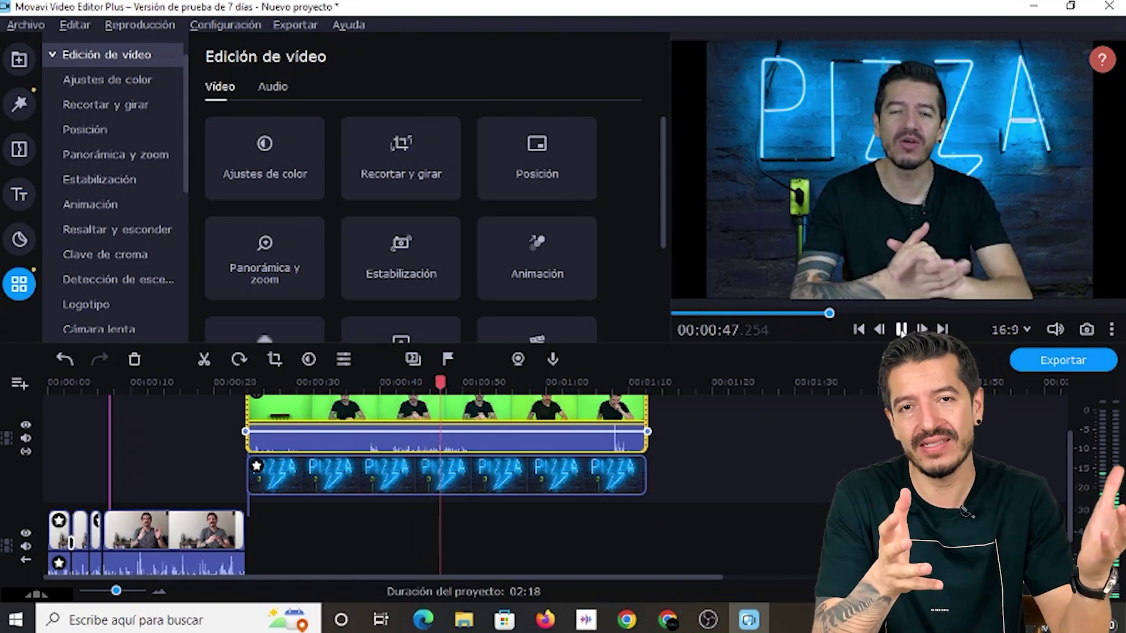
click(901, 331)
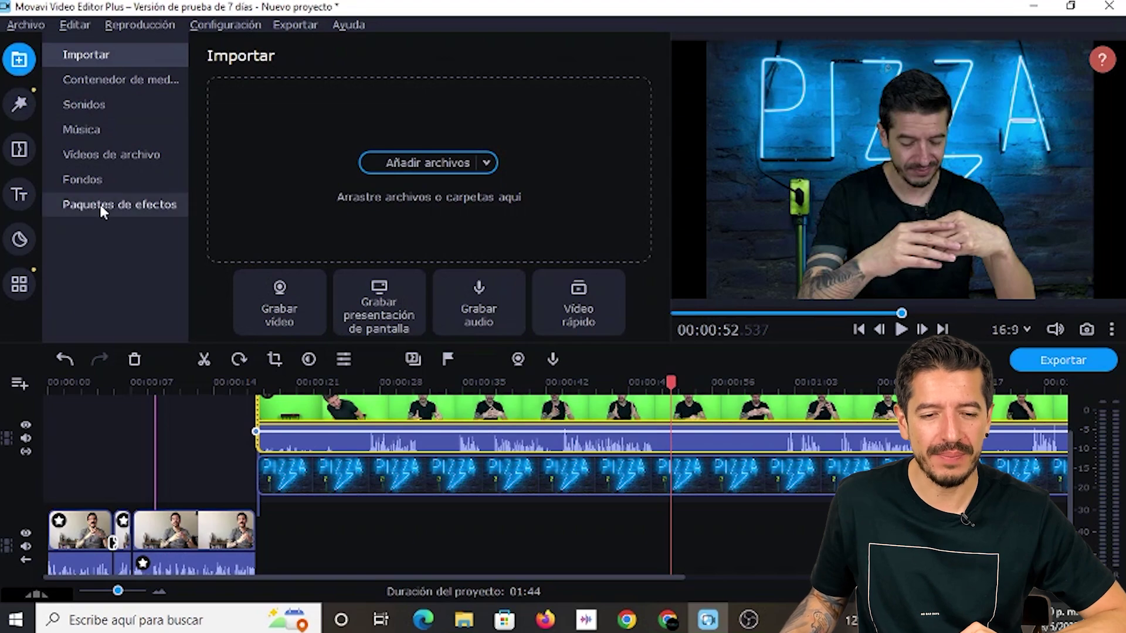
Step: Examine the effect packs available for download
click(133, 203)
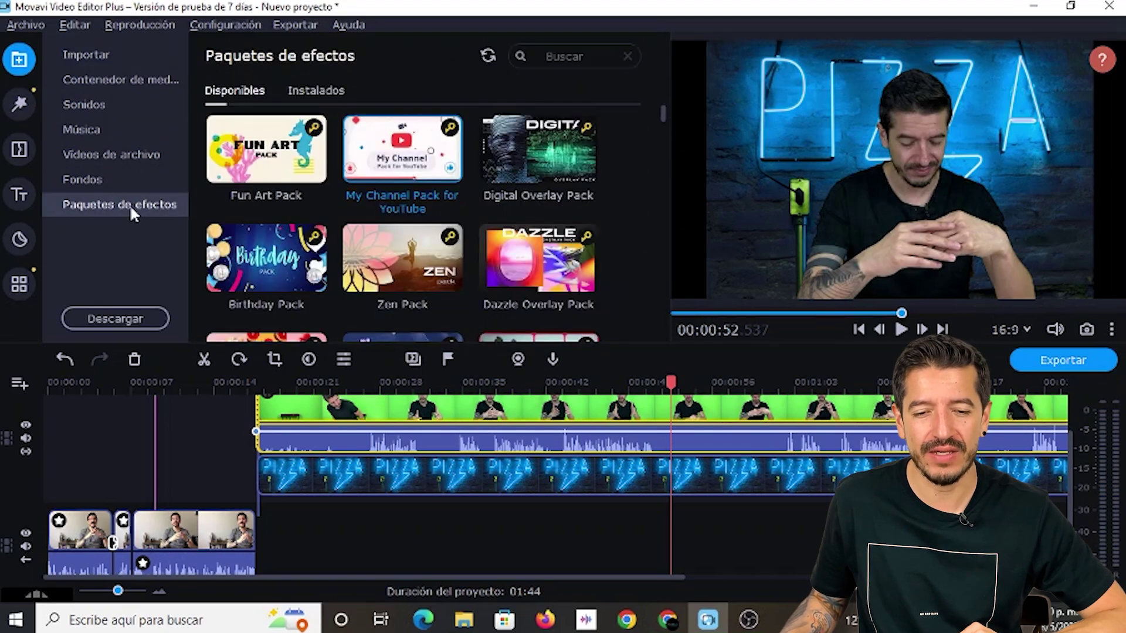
scroll(446, 231, down, 1)
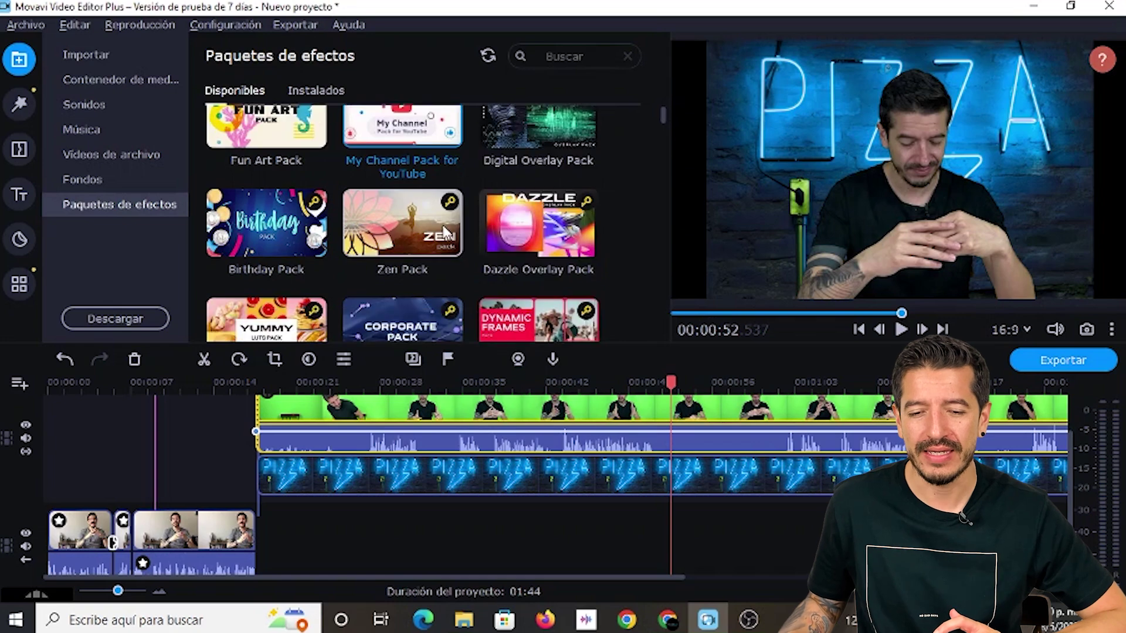
scroll(445, 214, down, 1)
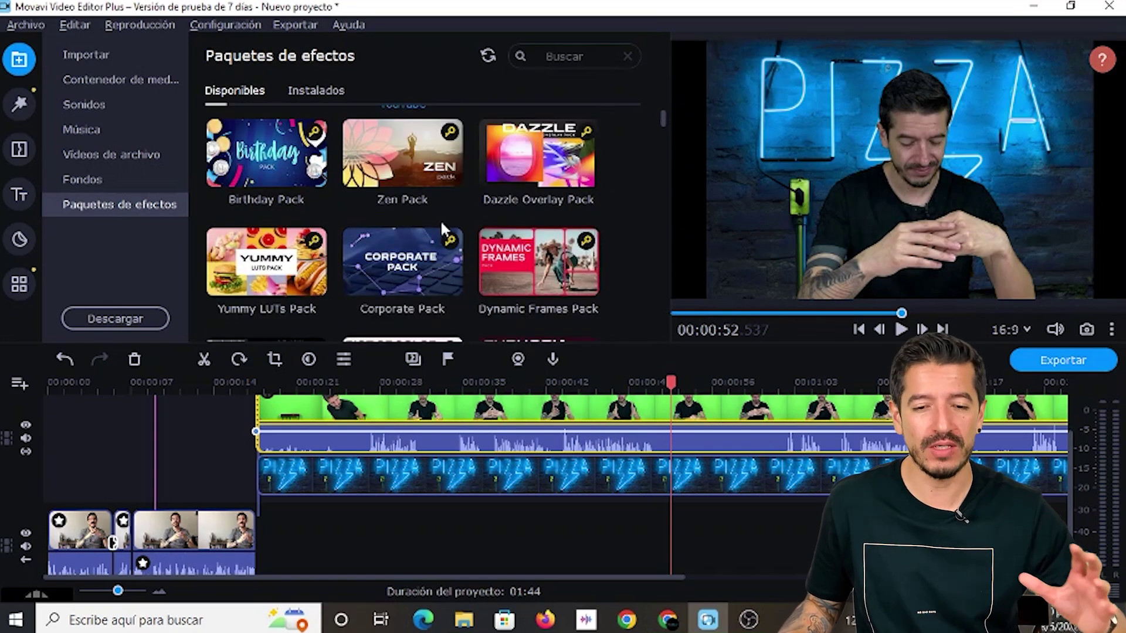
scroll(440, 220, down, 1)
scroll(424, 239, down, 1)
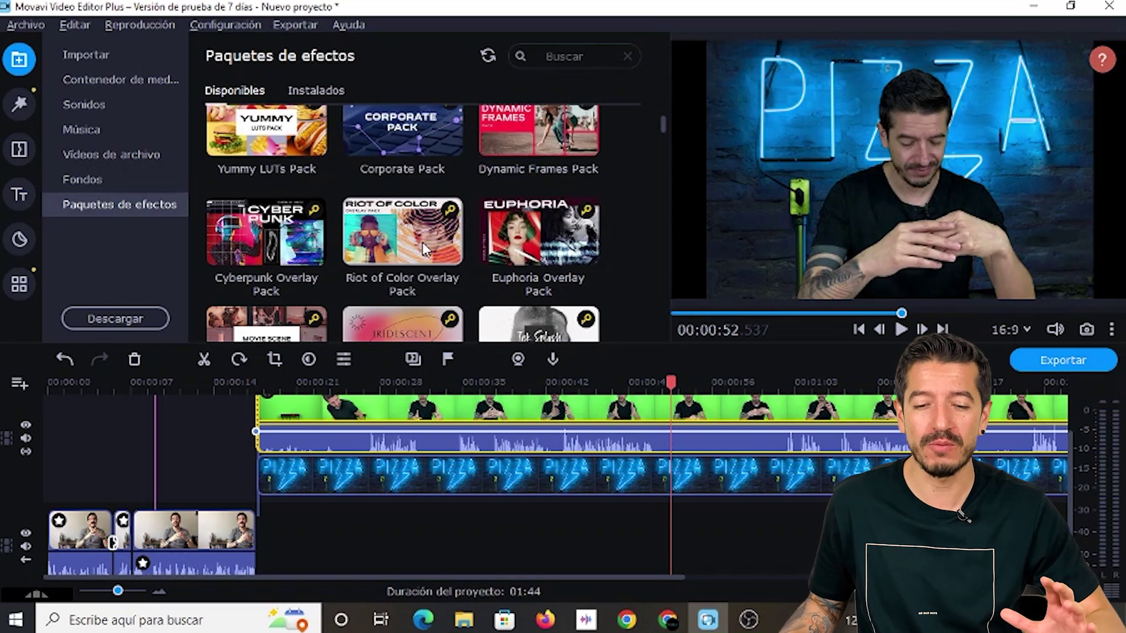
scroll(410, 251, up, 3)
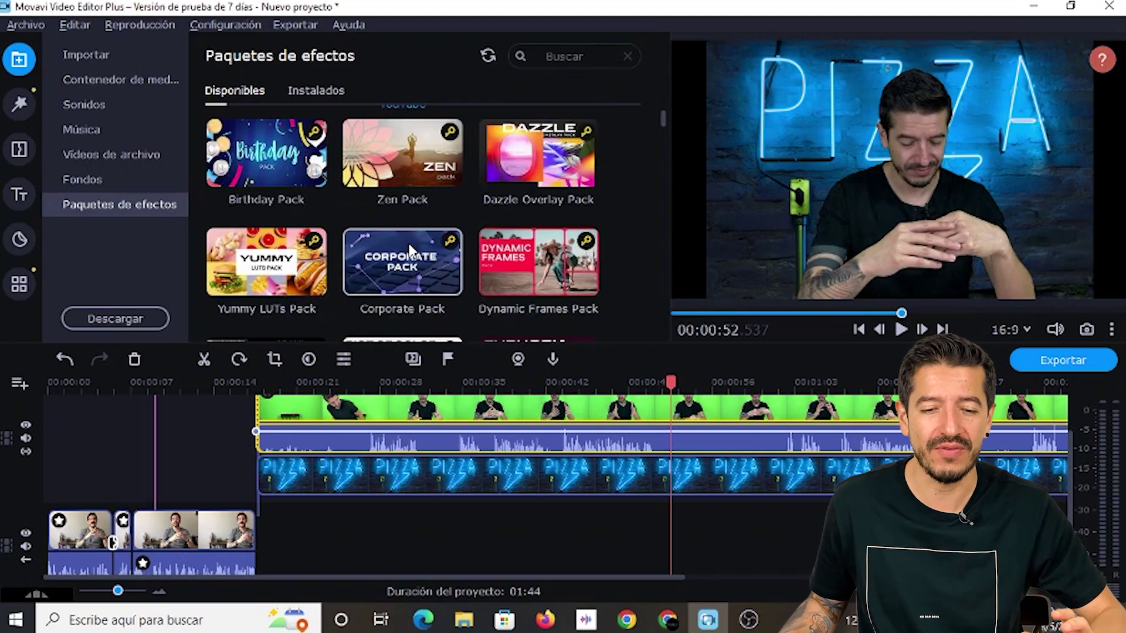